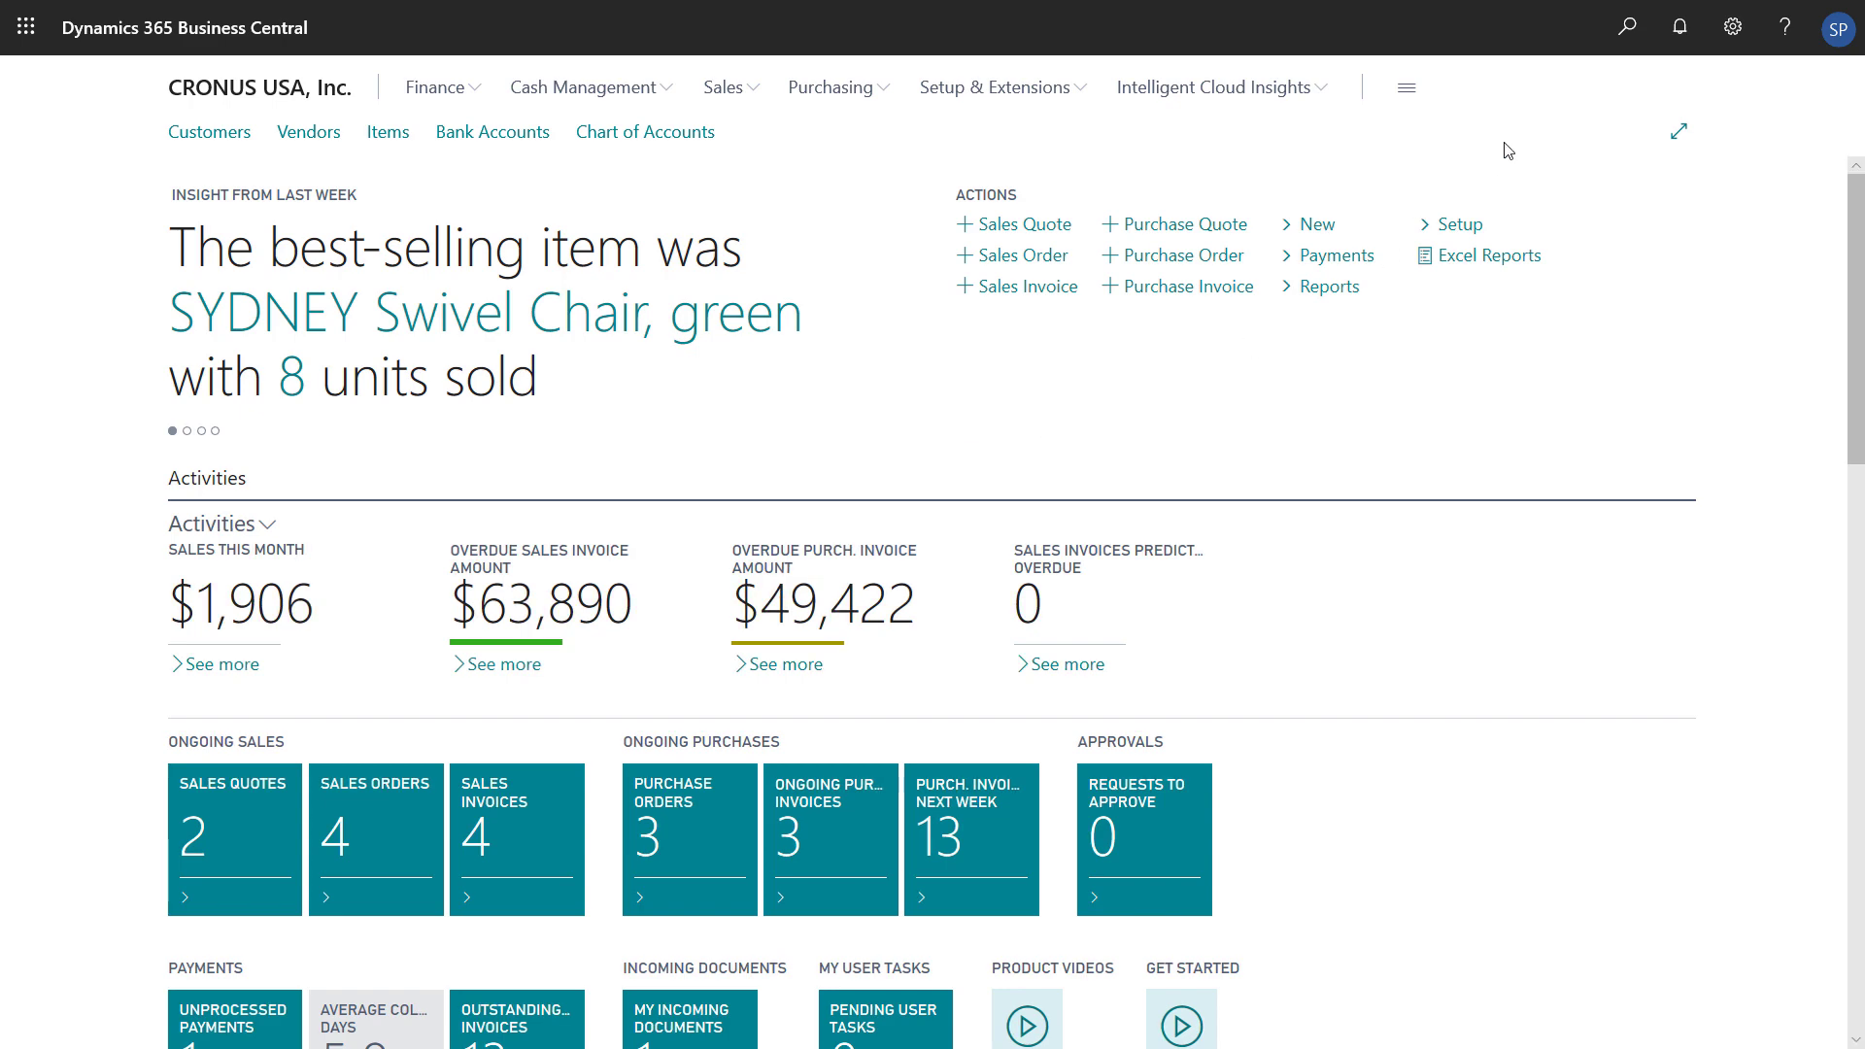
Find 'Items' with Tell Me, open the Items list, and start a new item to bring up the template picker
click(1631, 41)
text(Items)
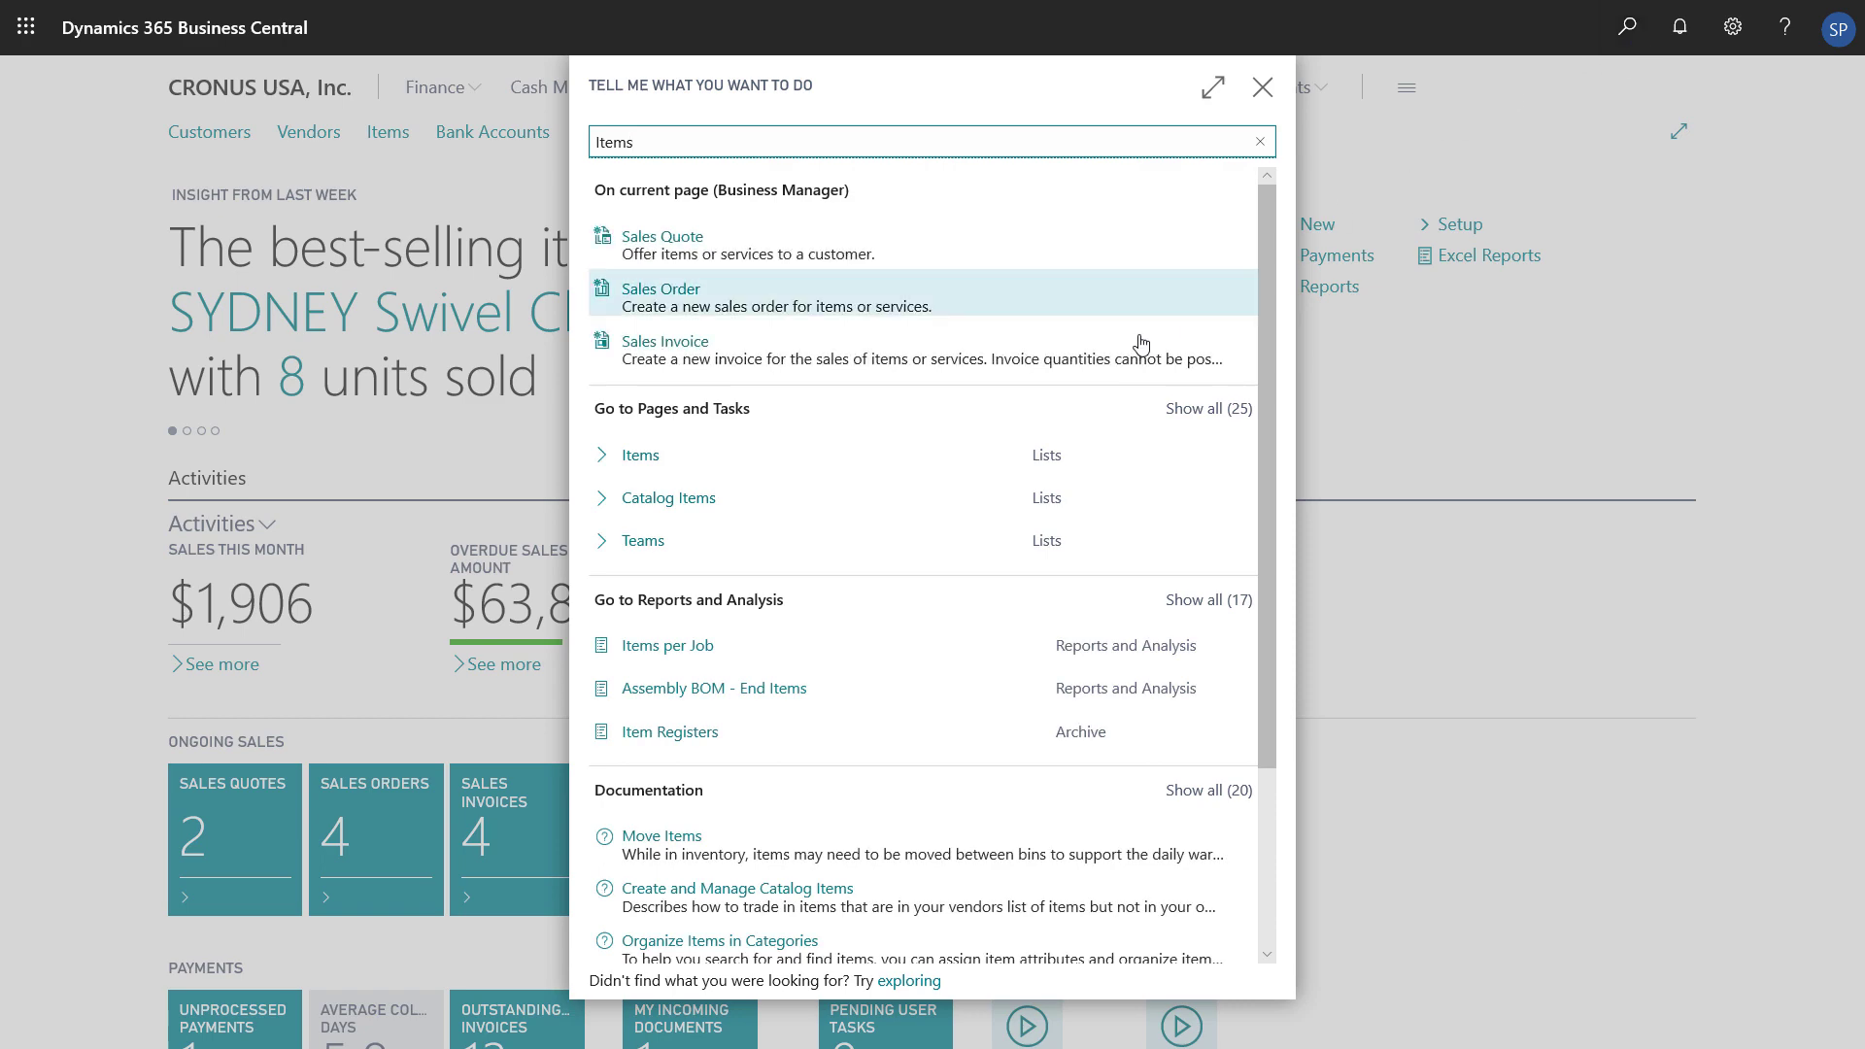
click(829, 476)
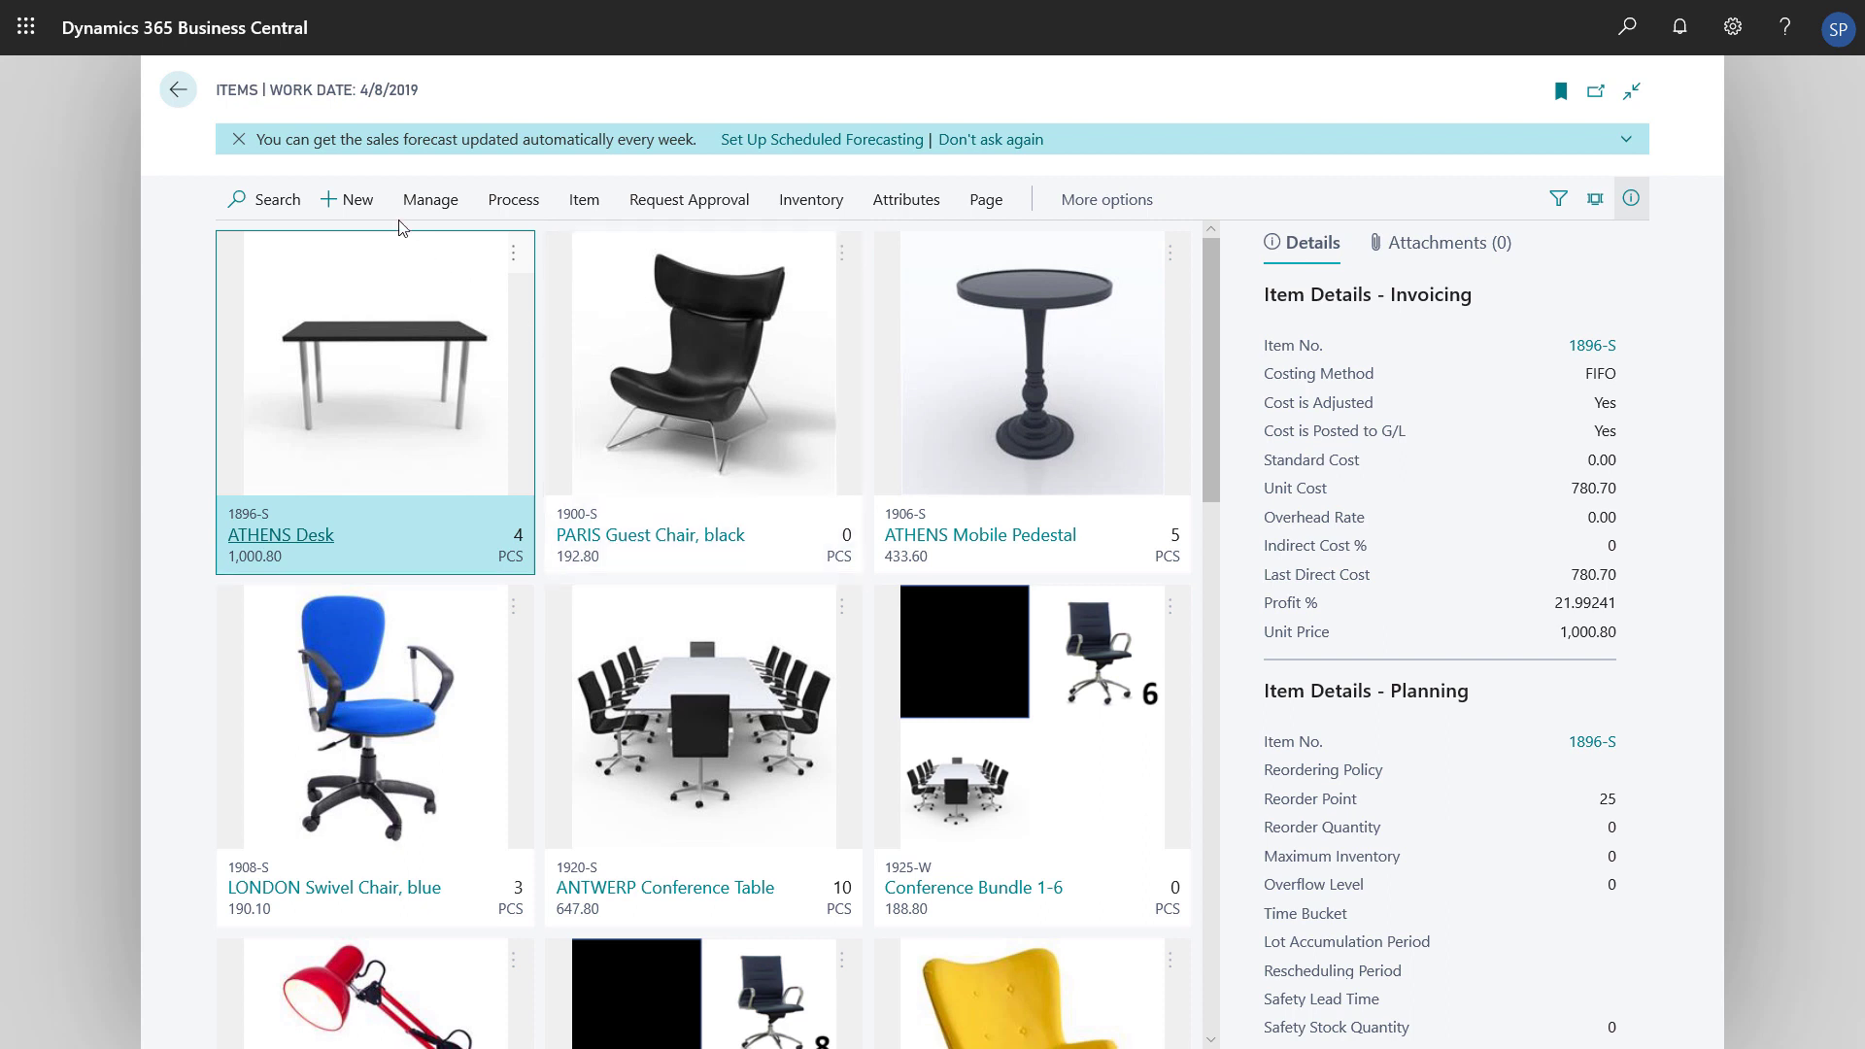
click(374, 215)
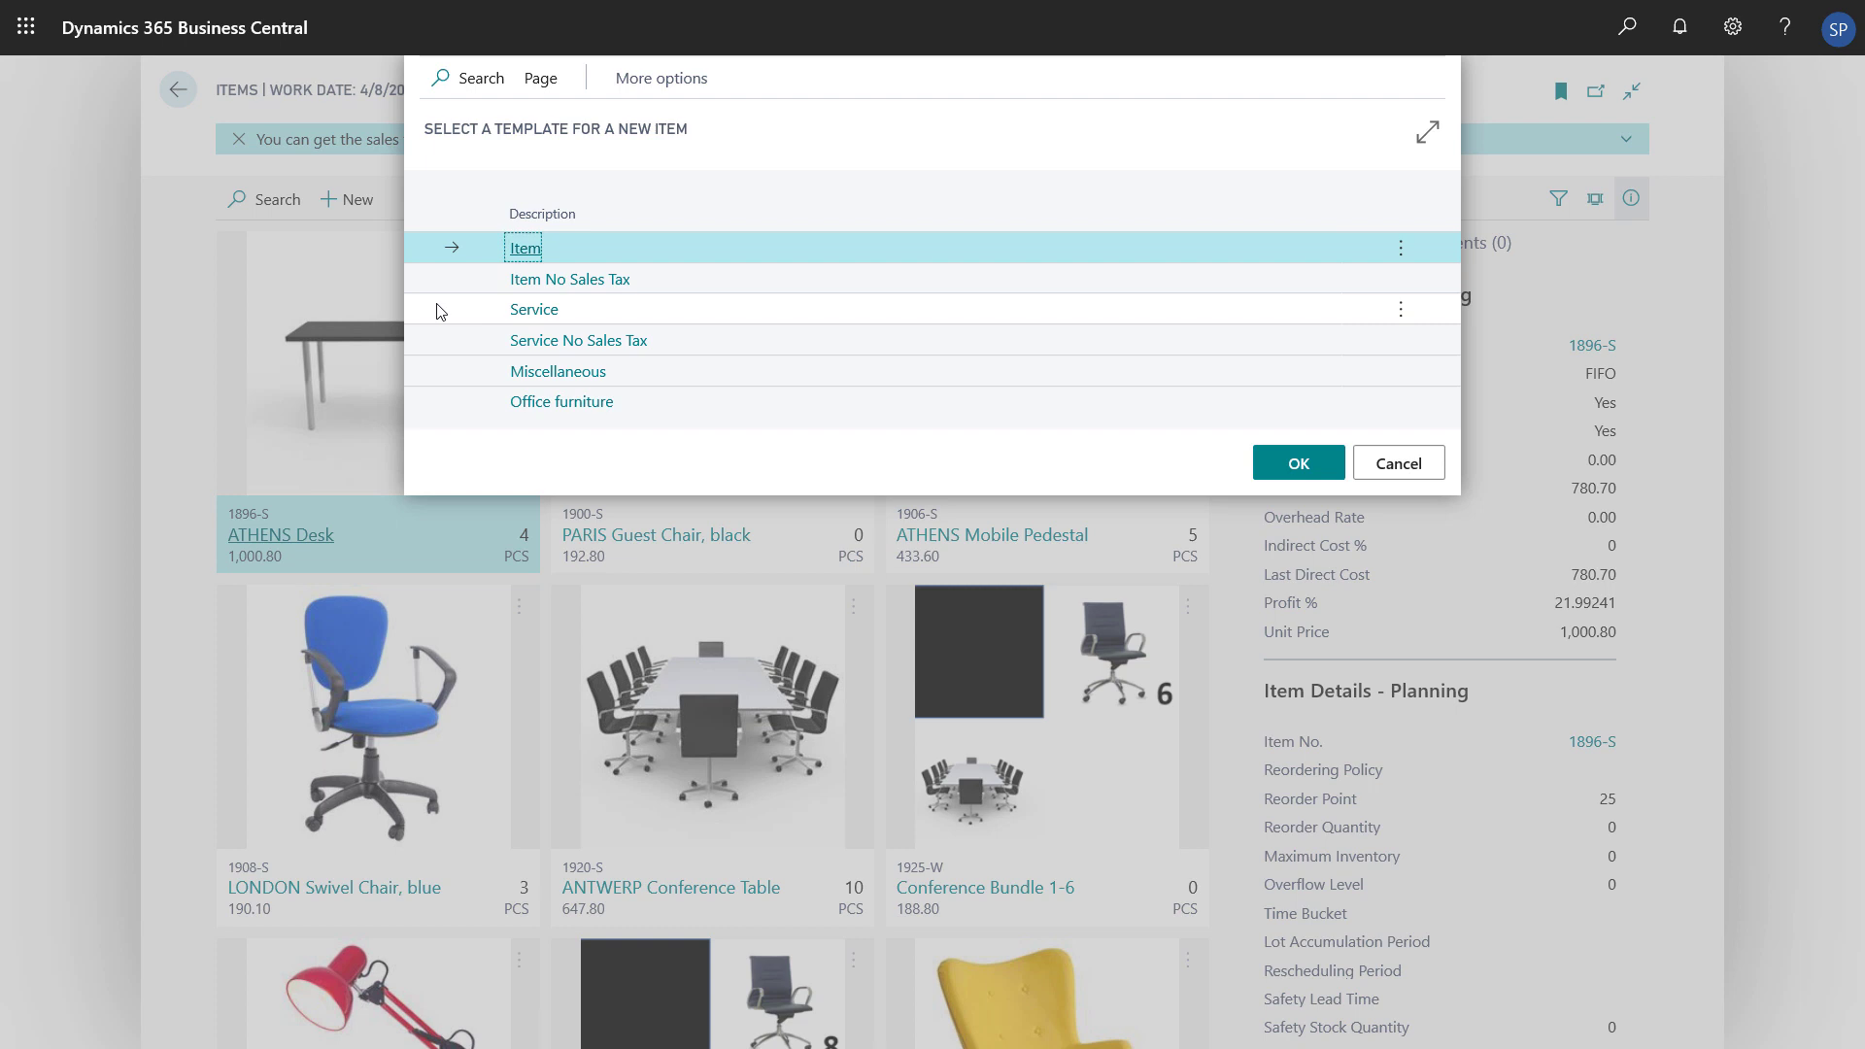
Base the new item on the Item template, describe it as 'ATHENS Desk', and keep type Inventory
click(525, 250)
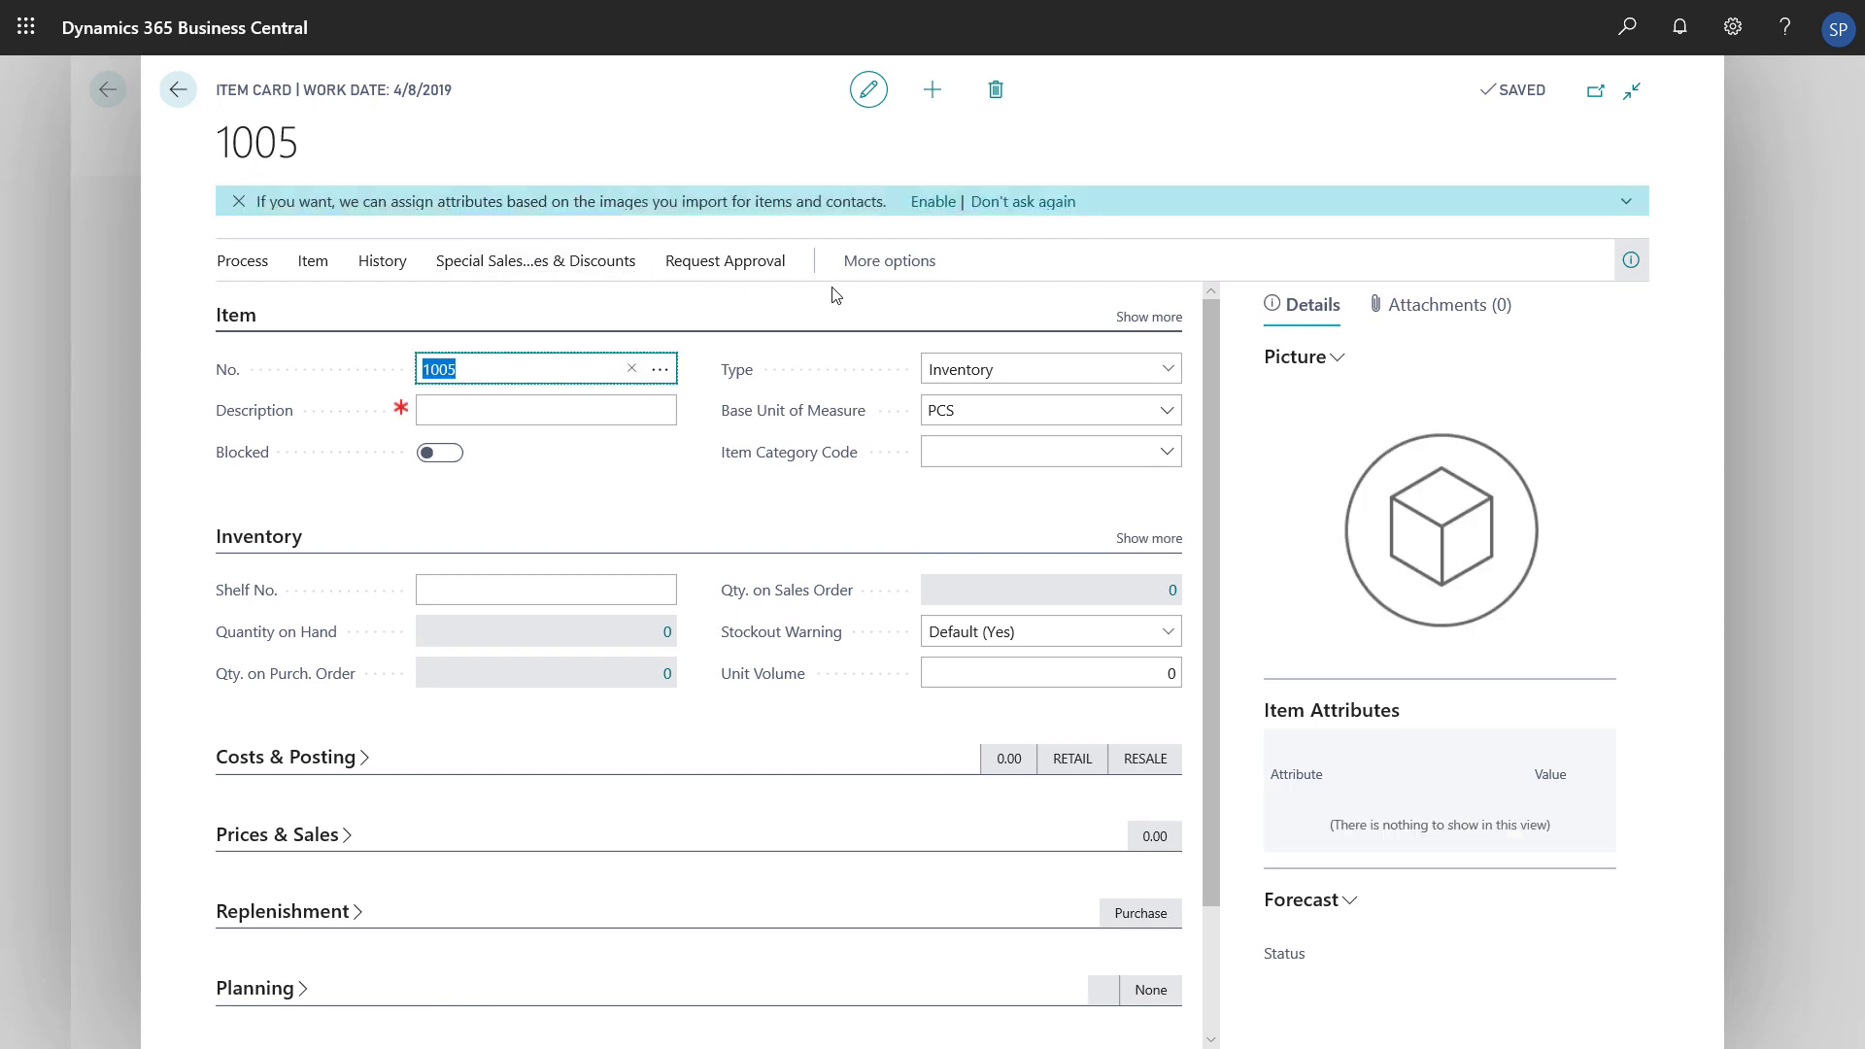
click(1146, 316)
click(641, 408)
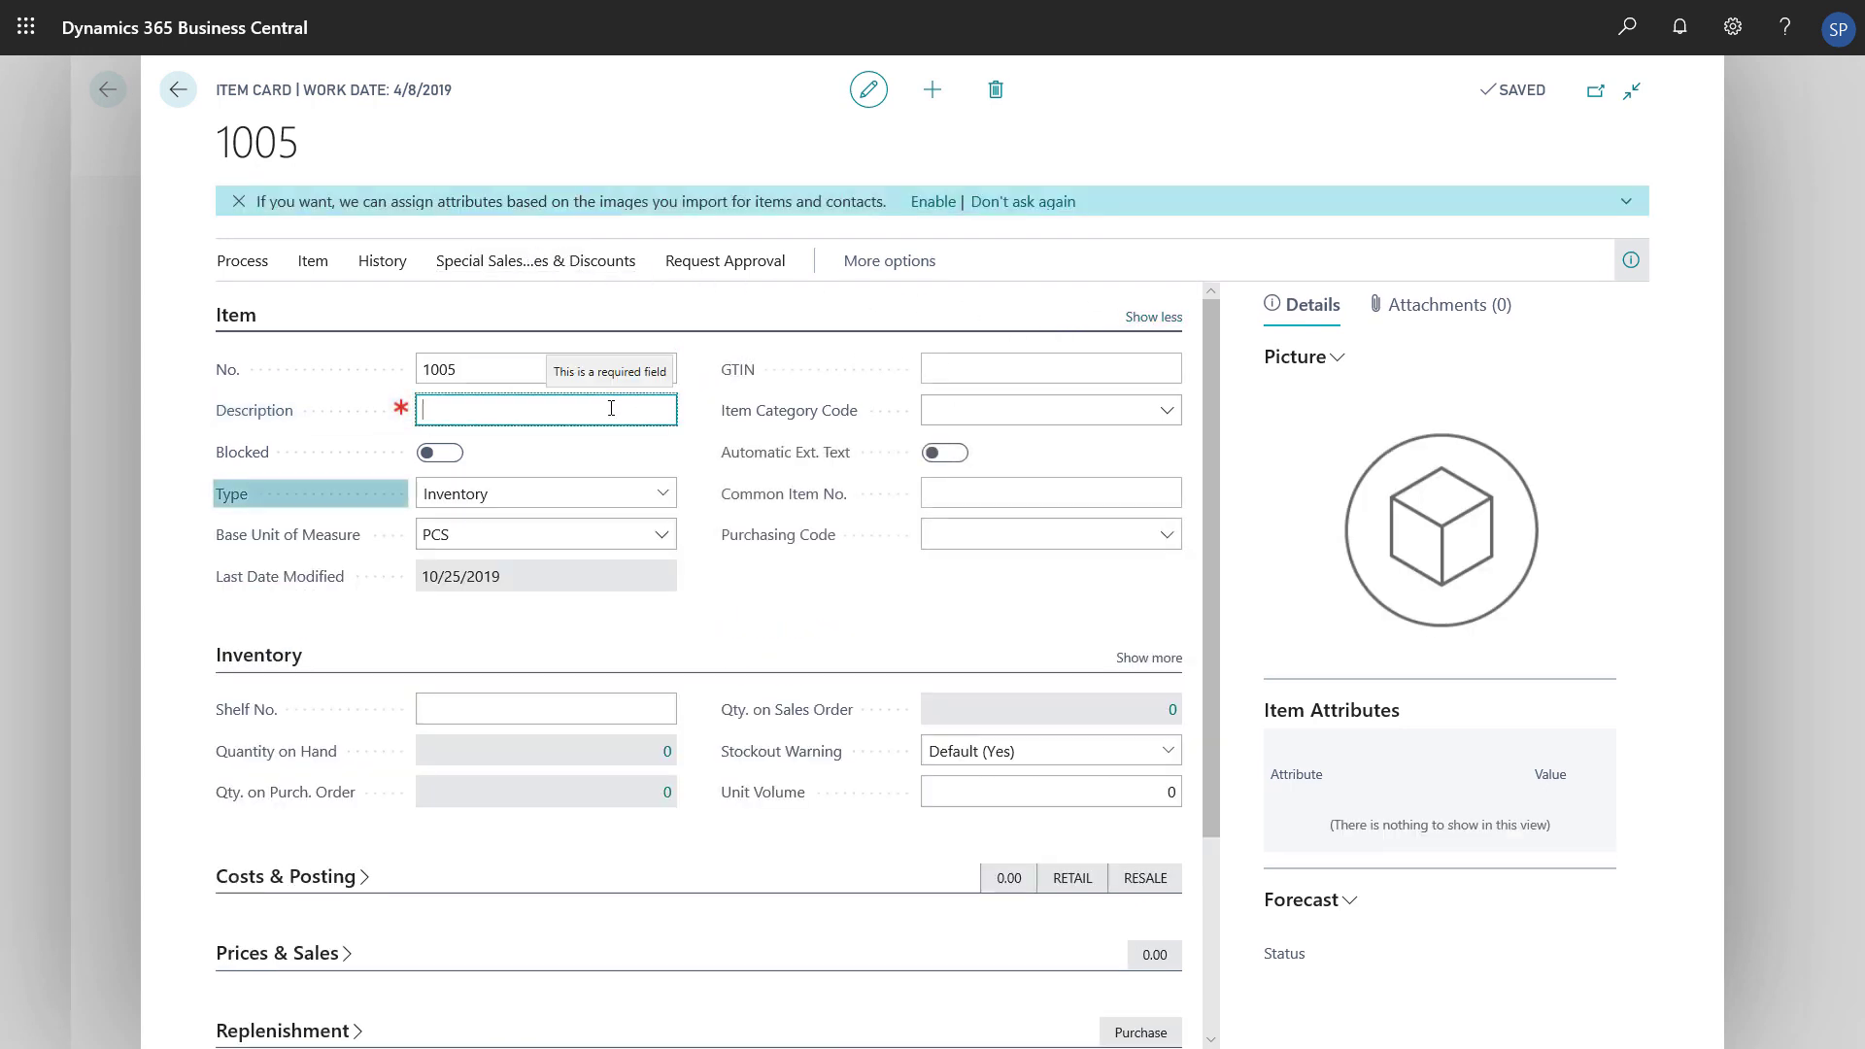
text(ATHENS Desk)
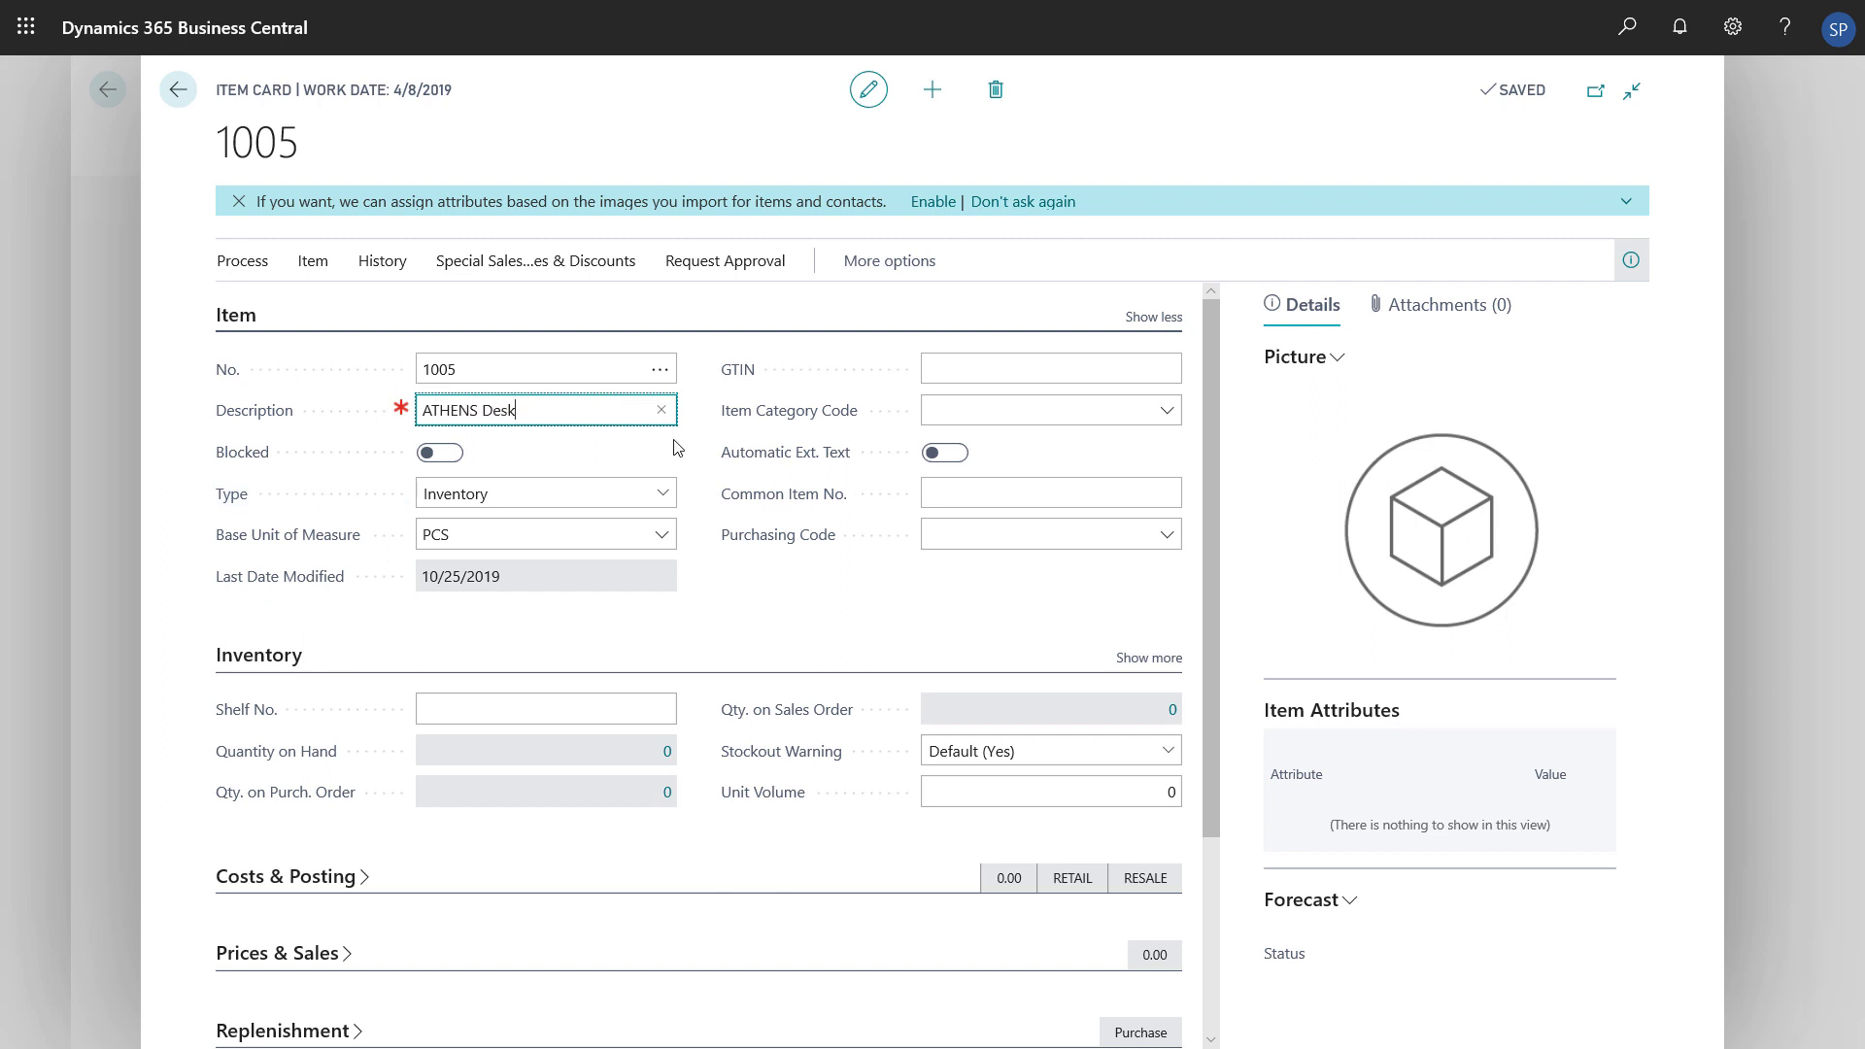
click(668, 497)
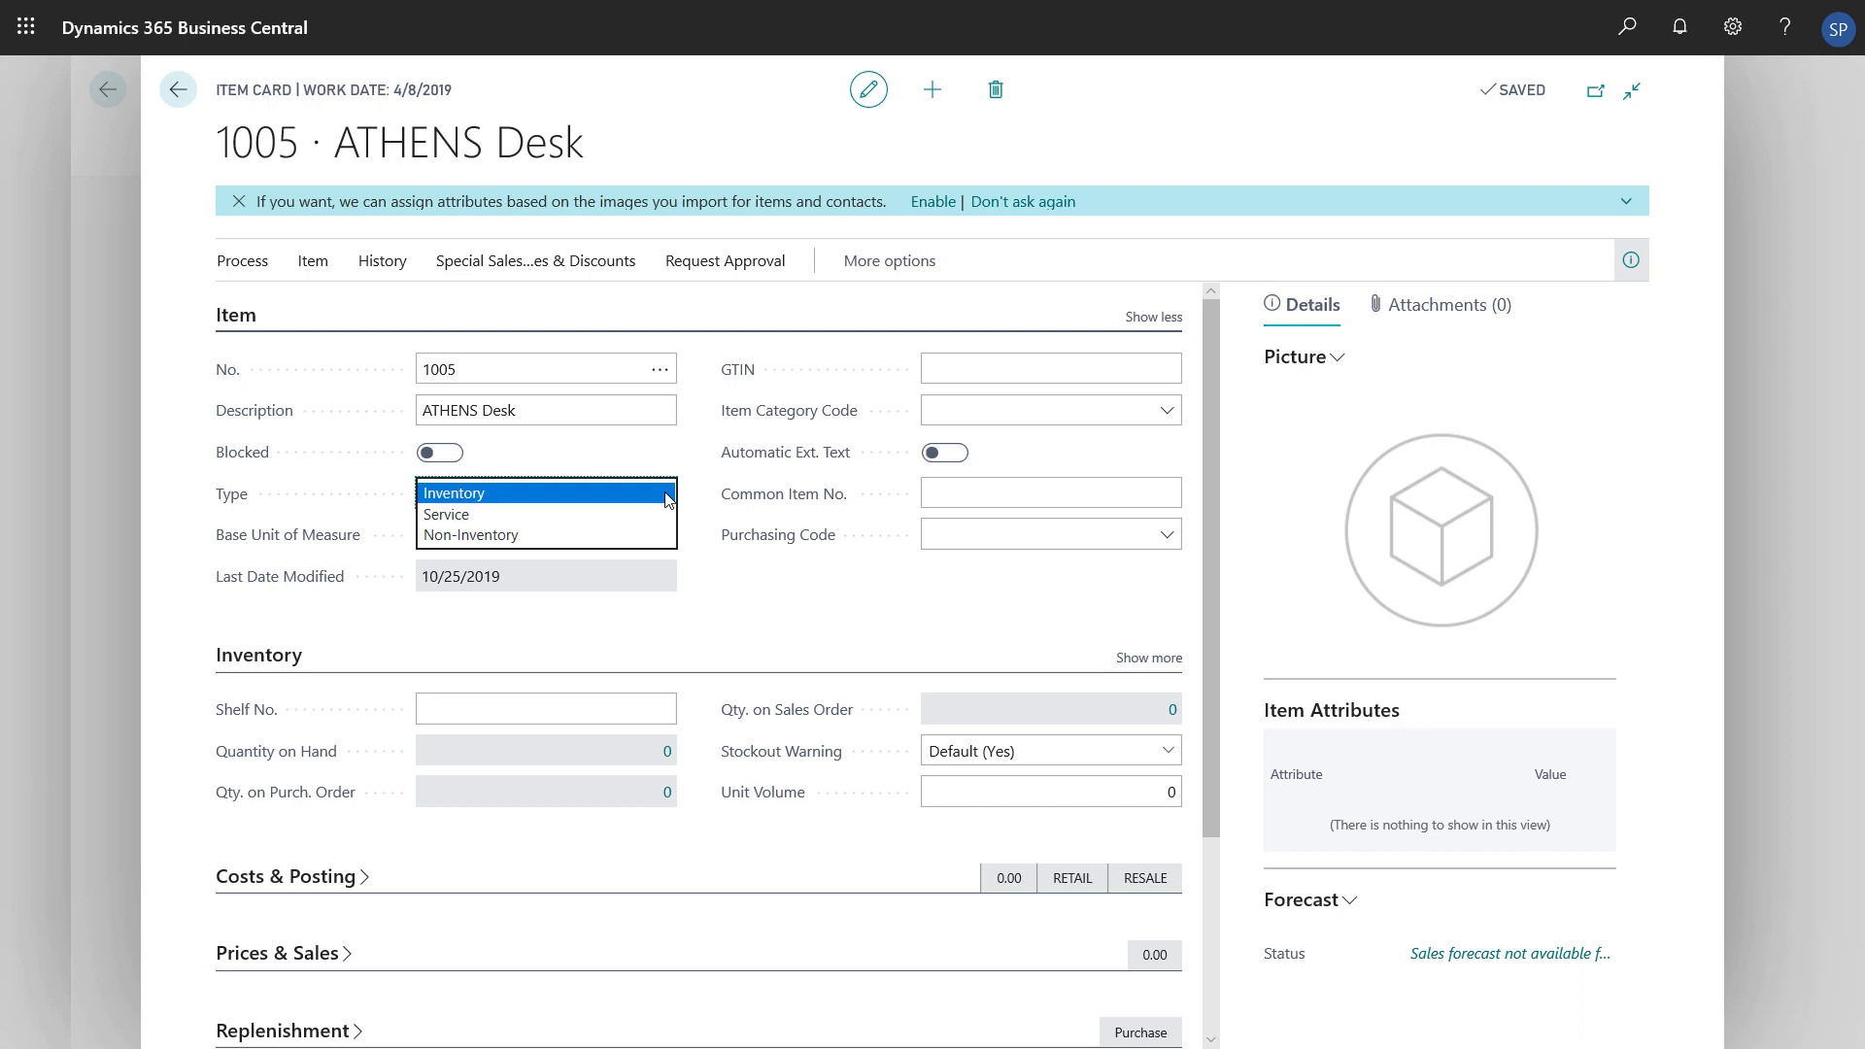
click(668, 499)
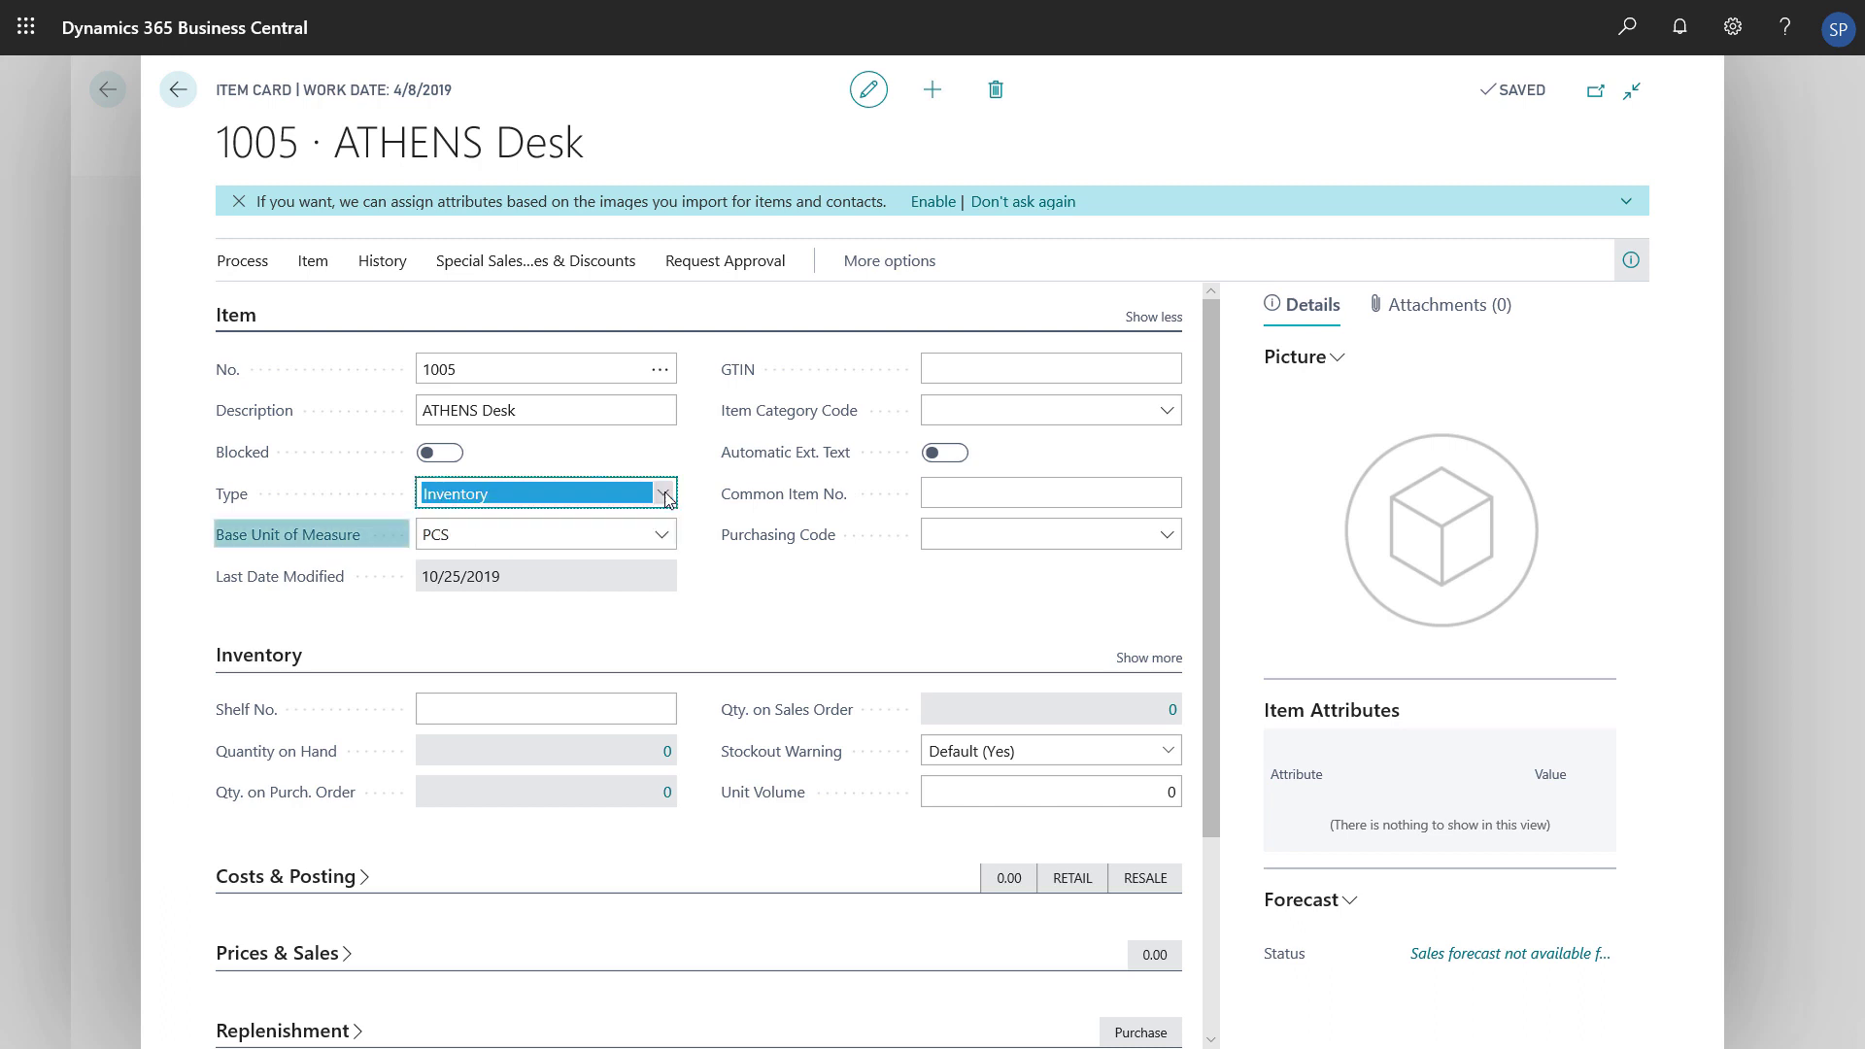
Keep PCS as the base unit of measure and set the item category to TABLE
click(668, 539)
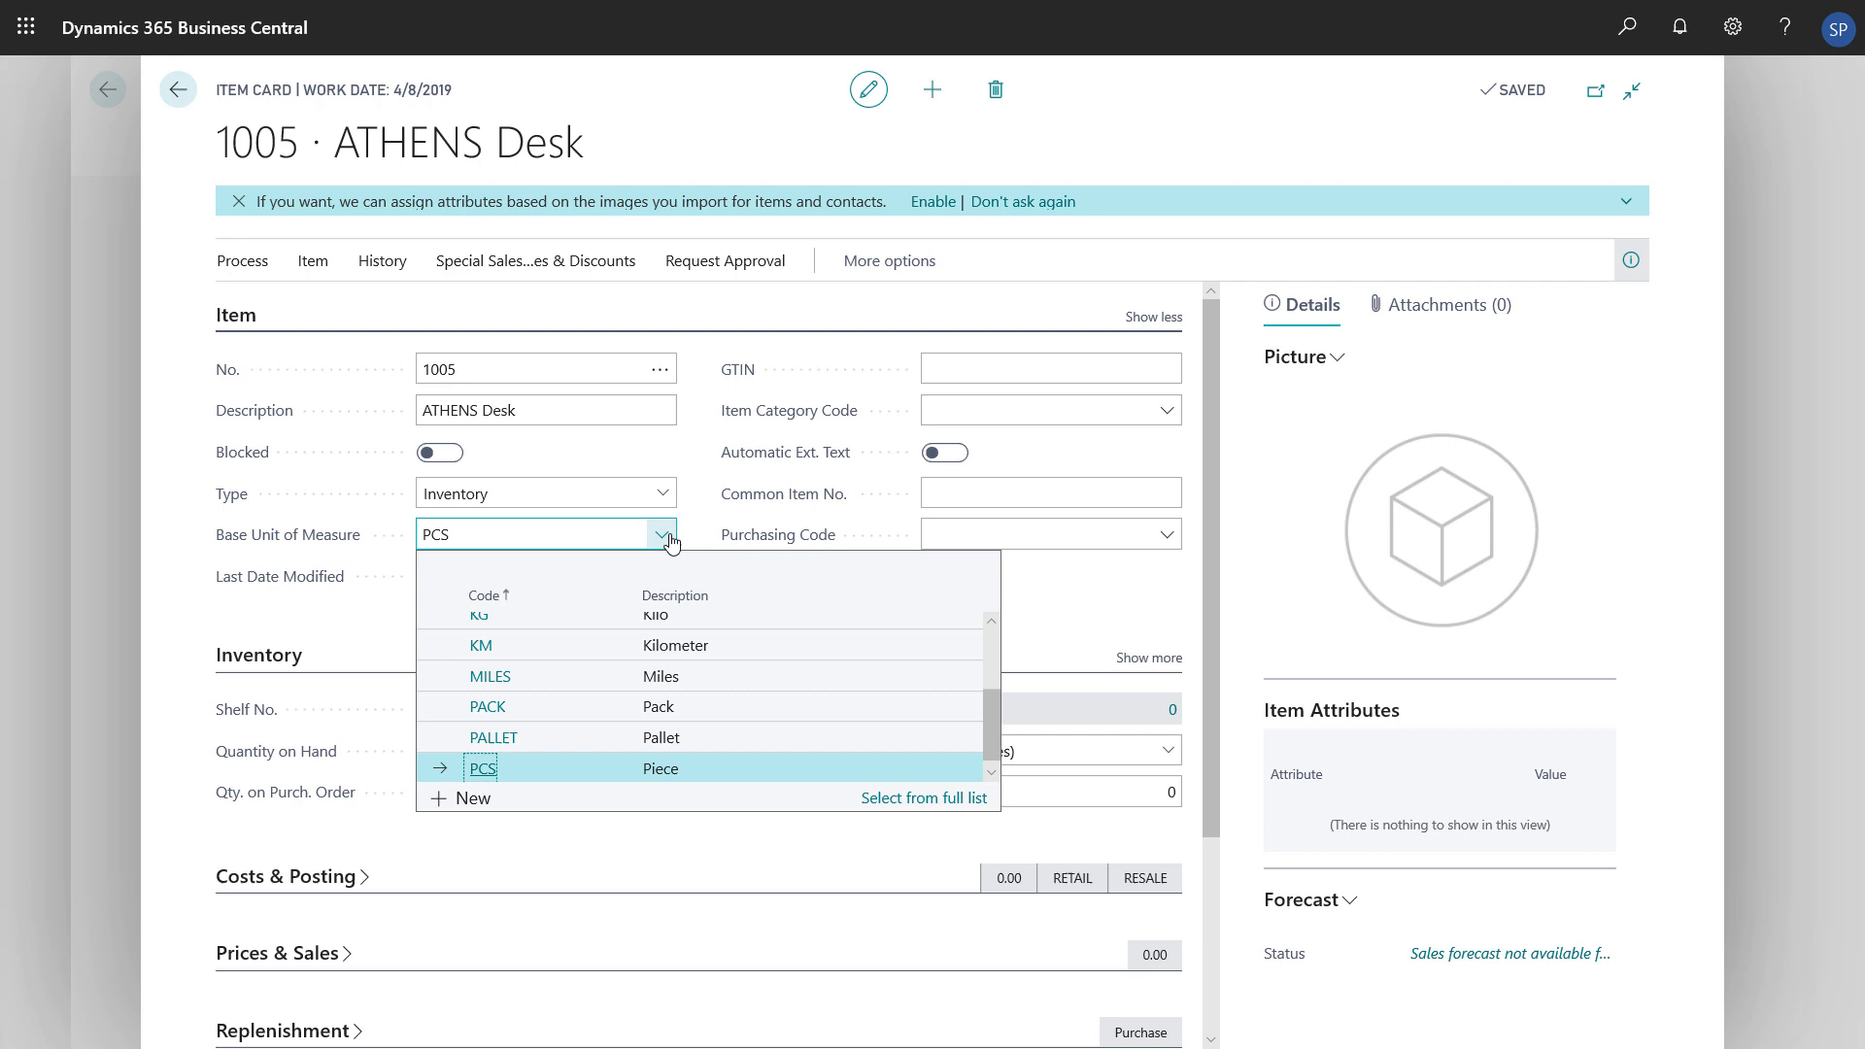
scroll(814, 705, up, 3)
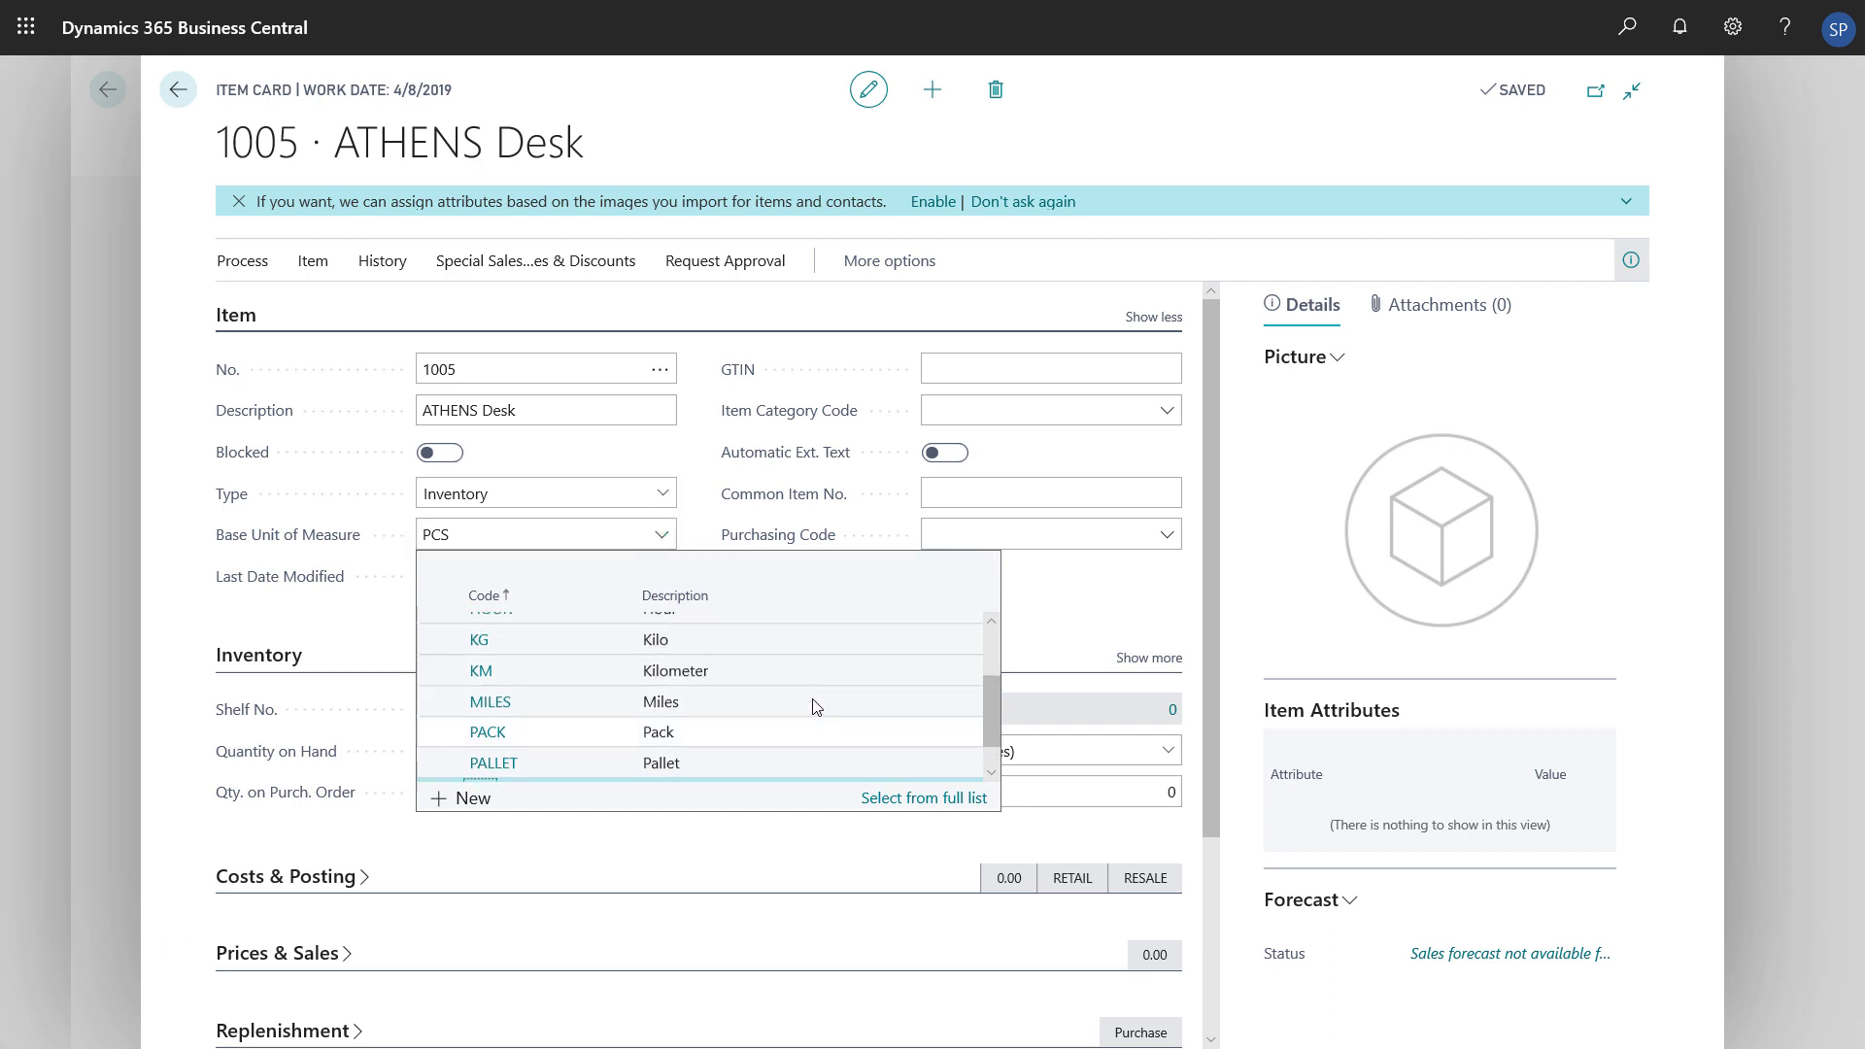
scroll(814, 707, down, 3)
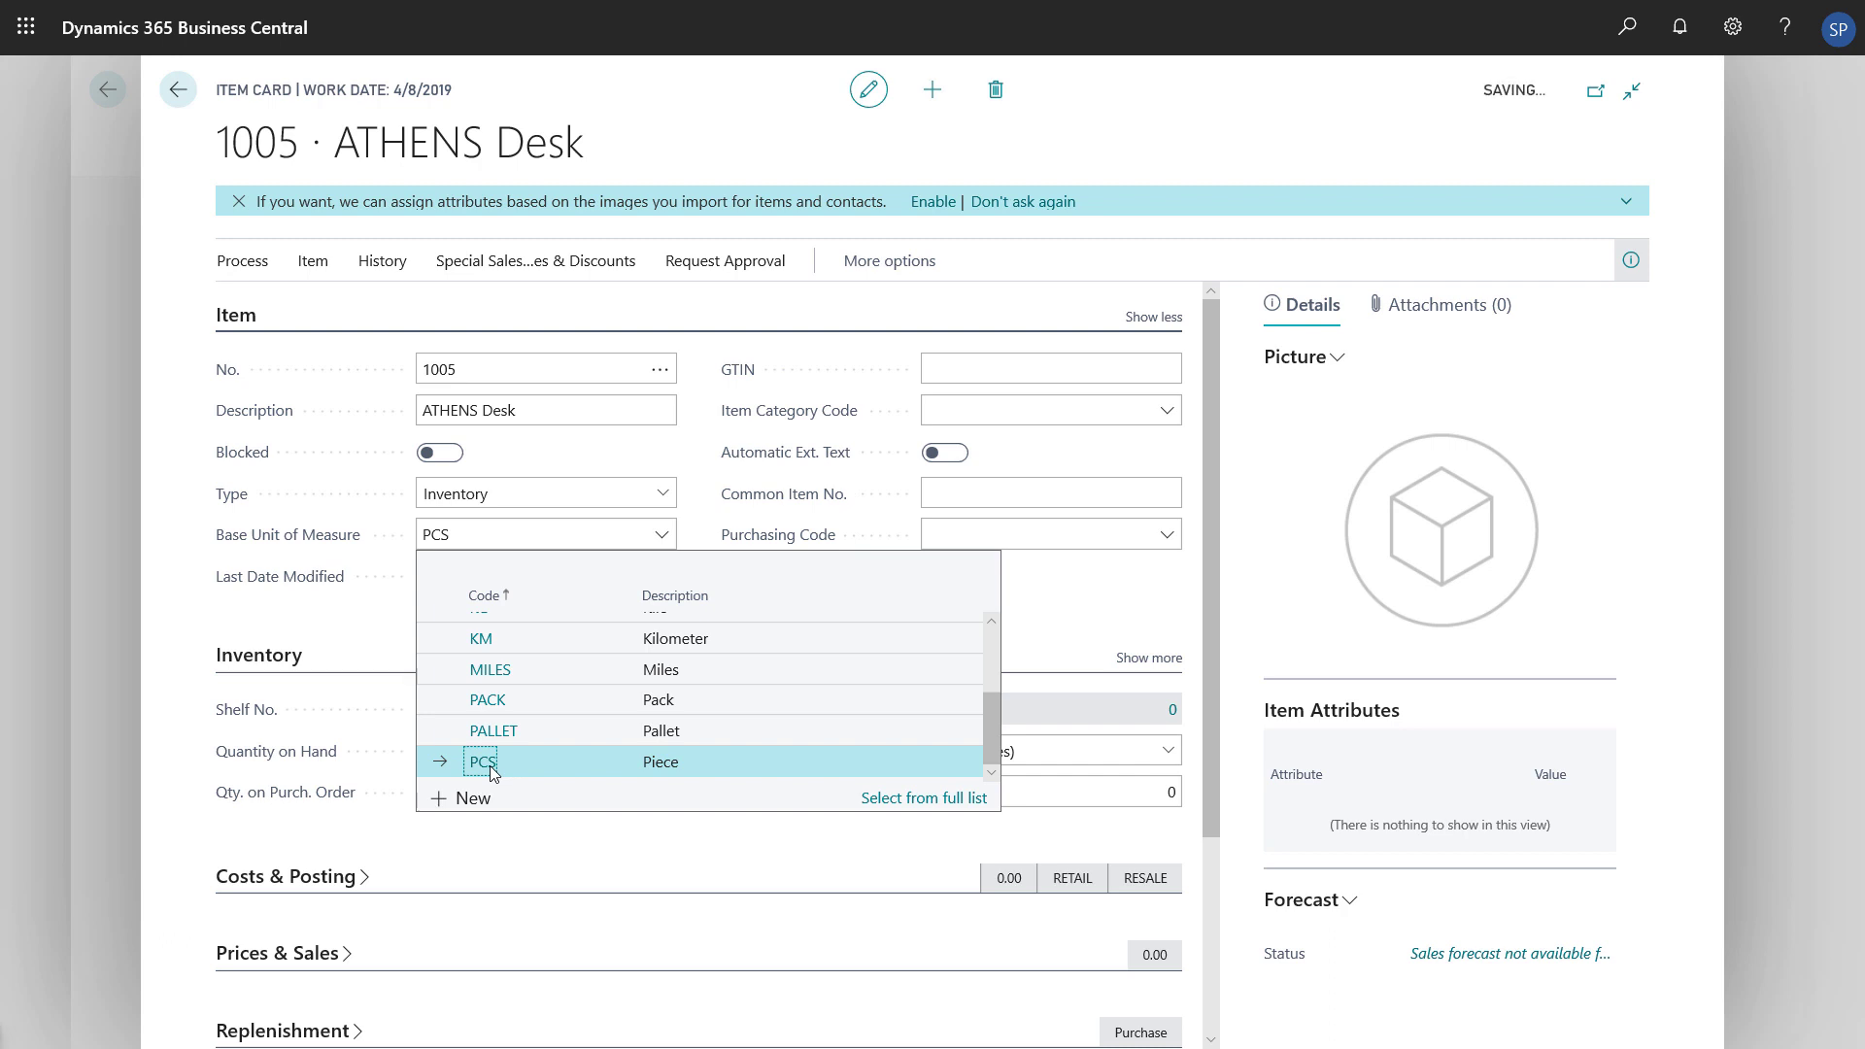
click(490, 765)
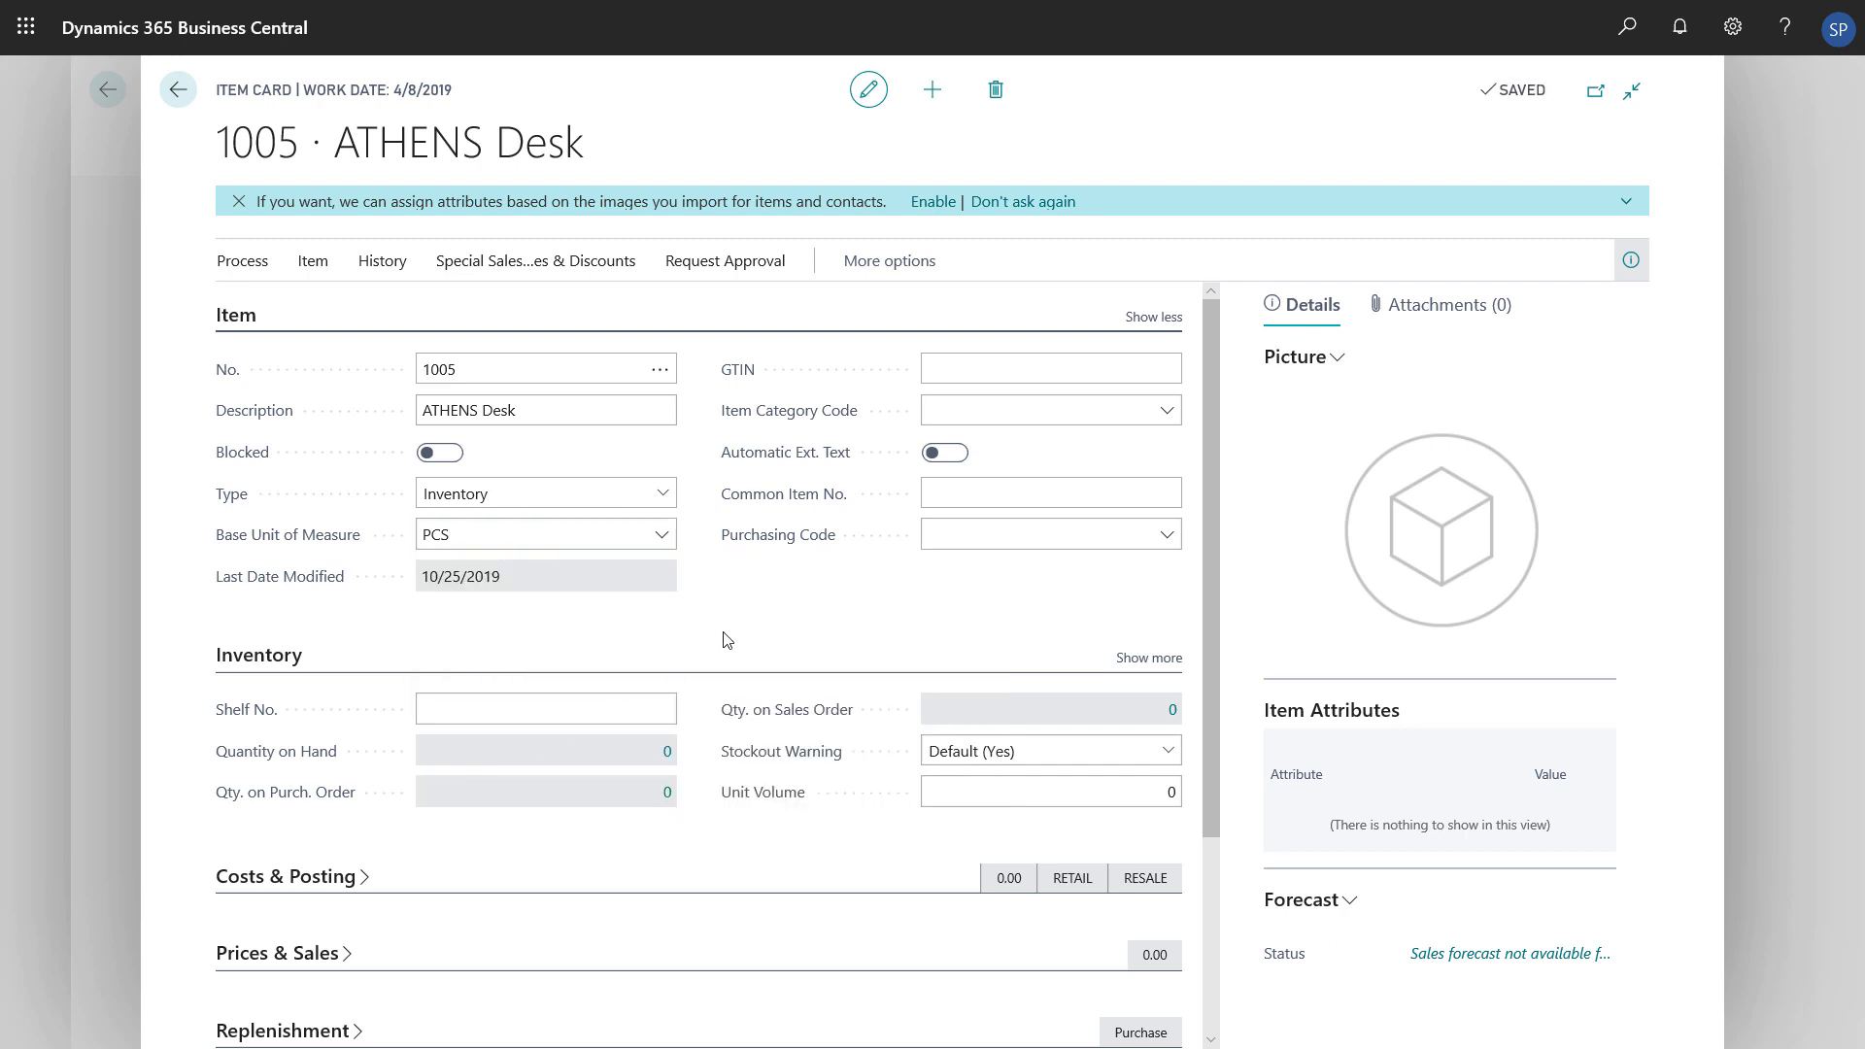
click(1167, 419)
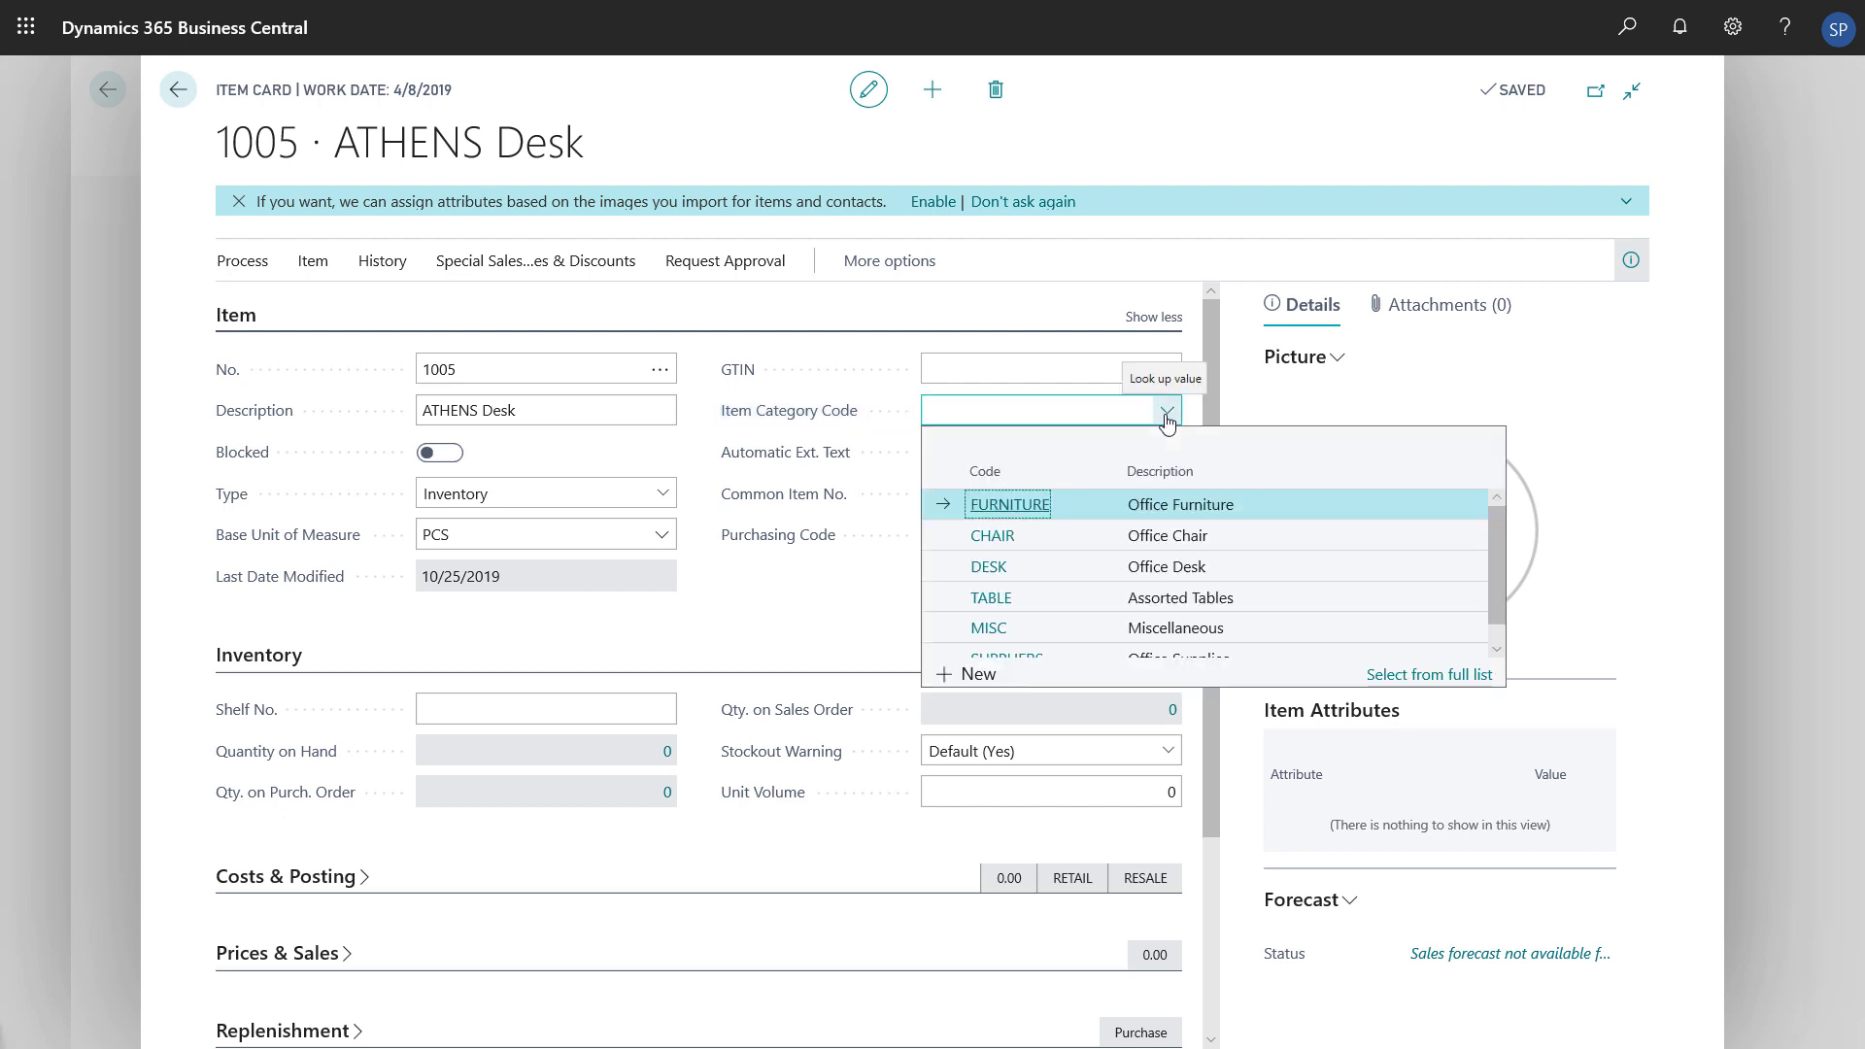
click(1003, 604)
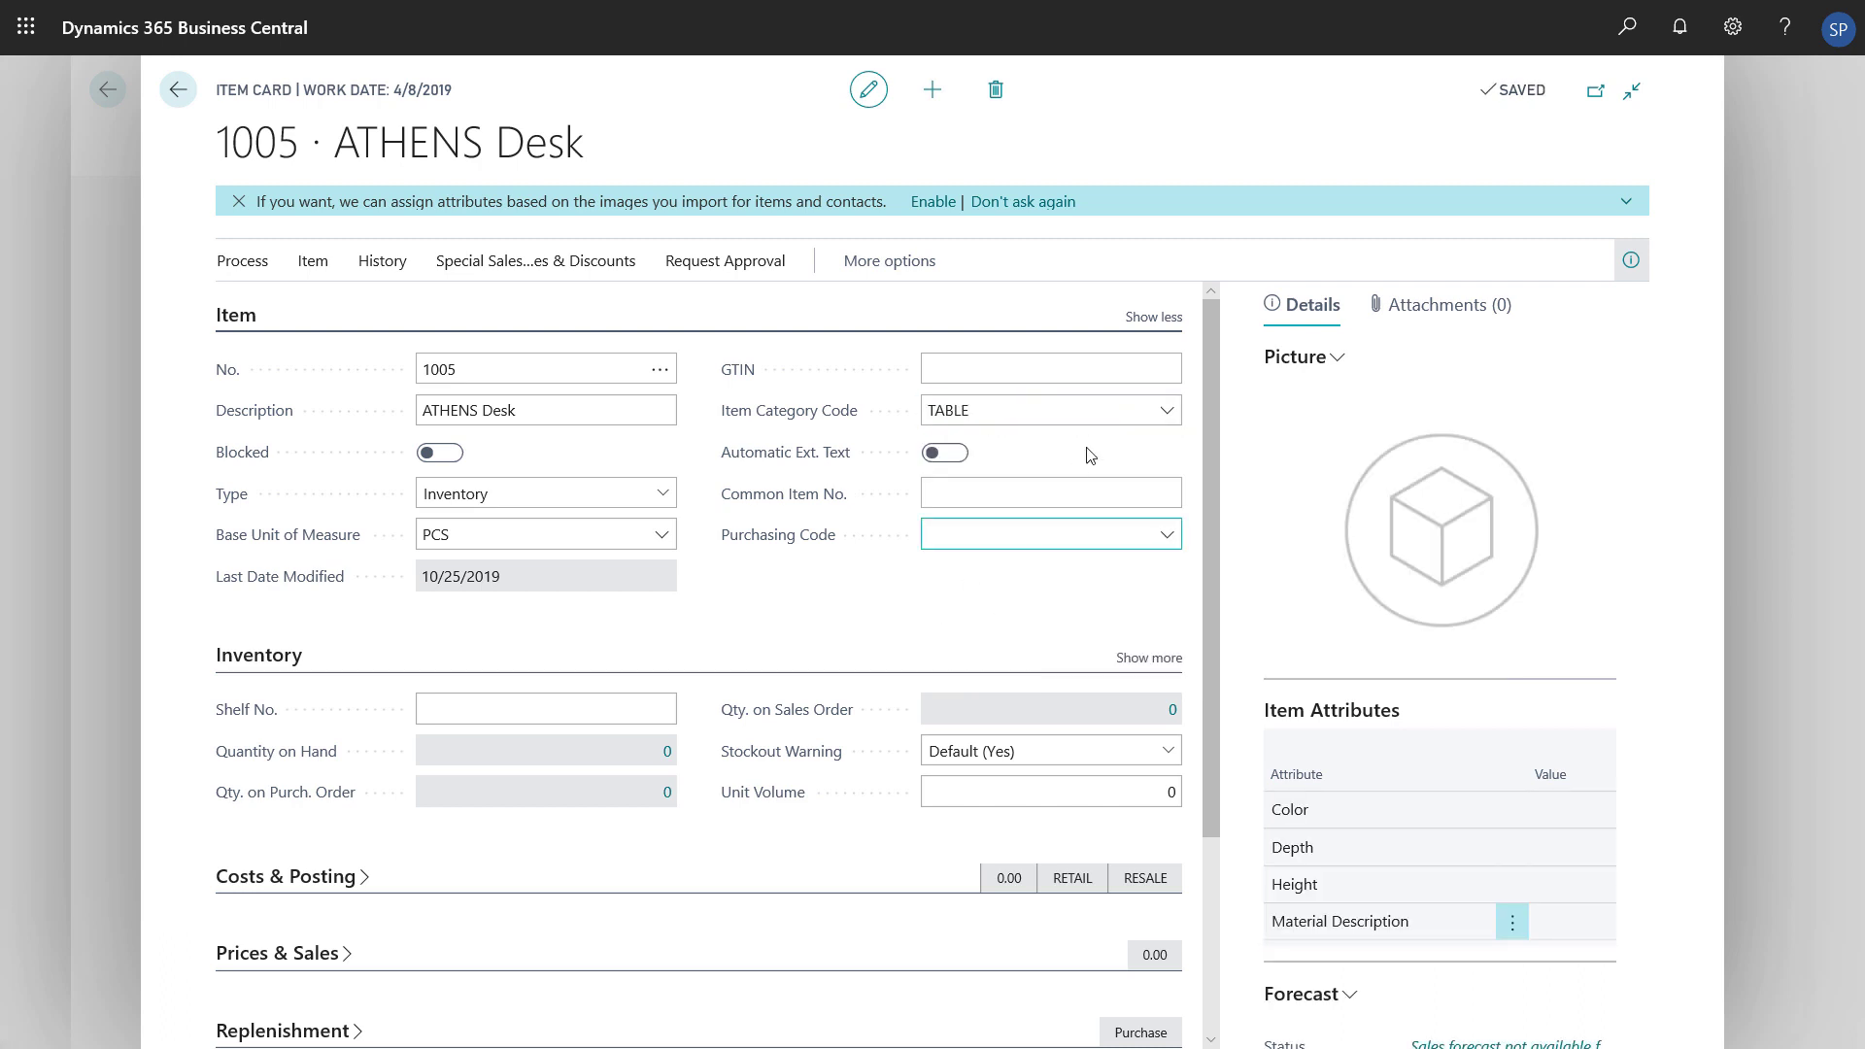
click(1153, 316)
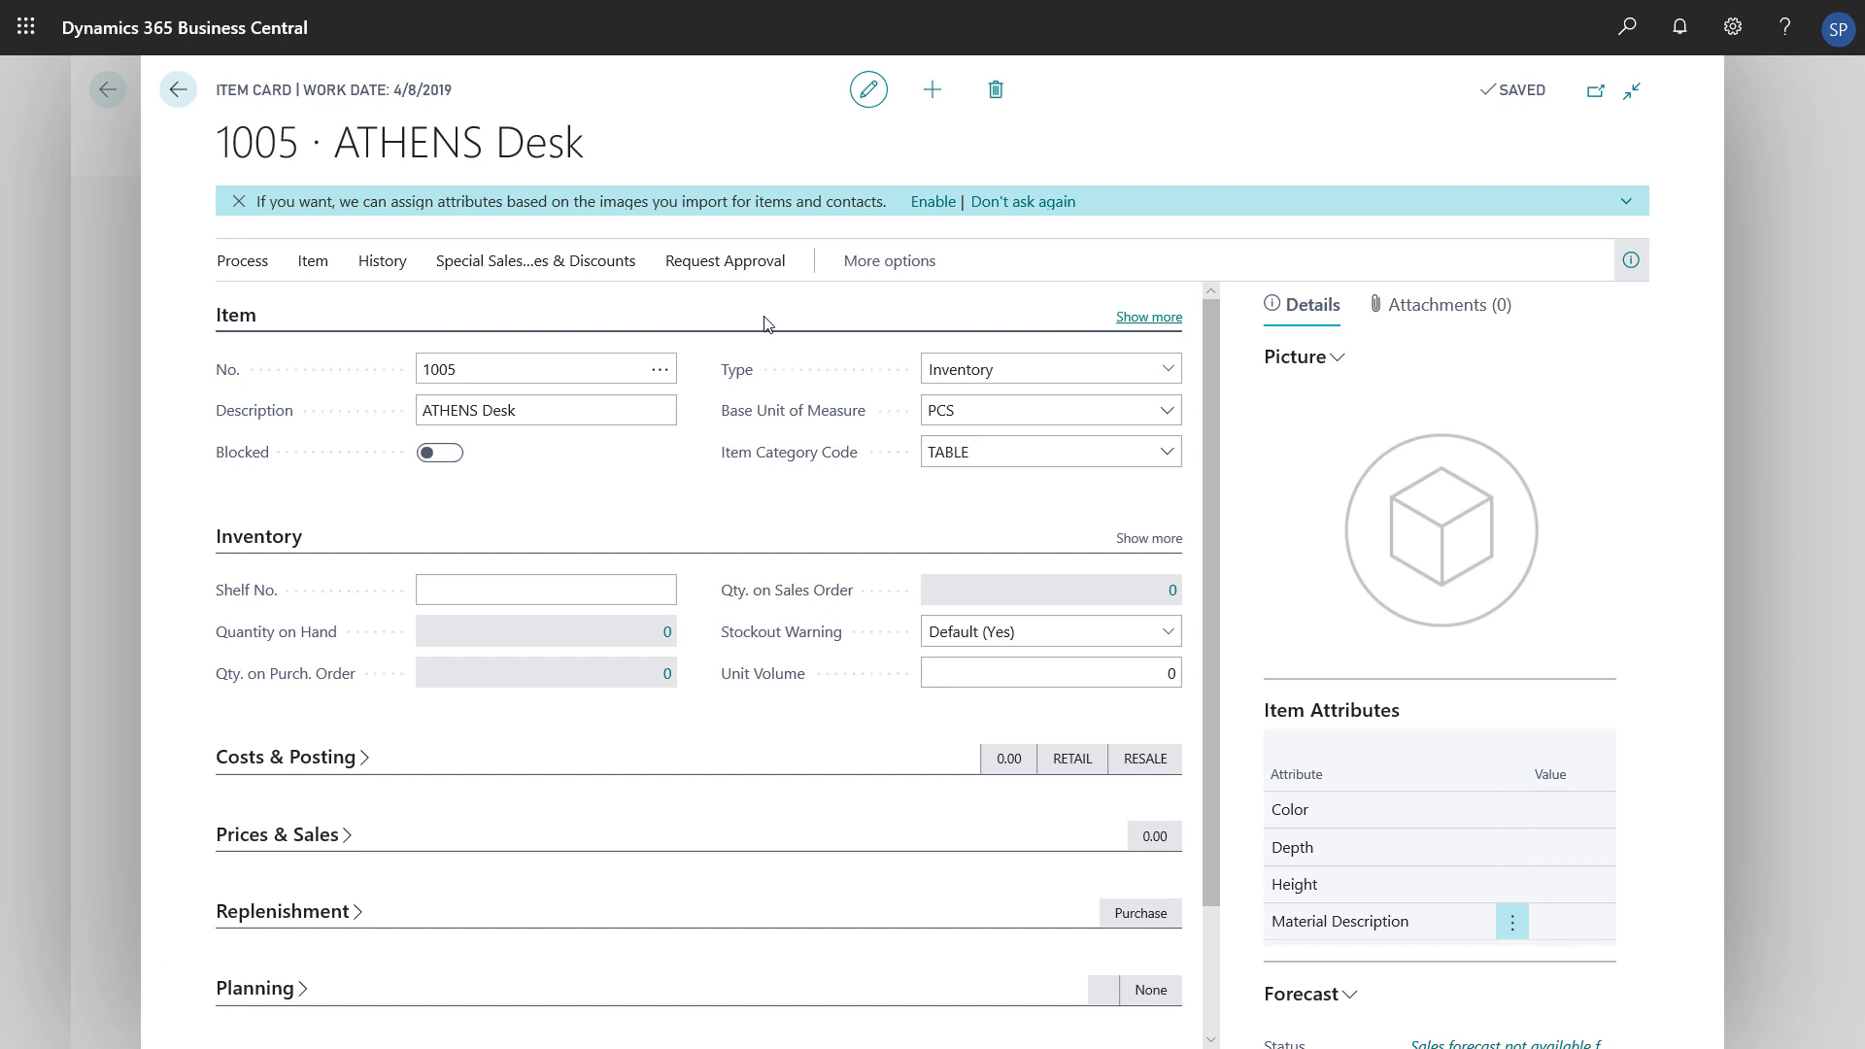
Show all Inventory fields and enter net weight 34.6, gross weight 39.79 and unit volume 1.2
click(251, 317)
click(1132, 396)
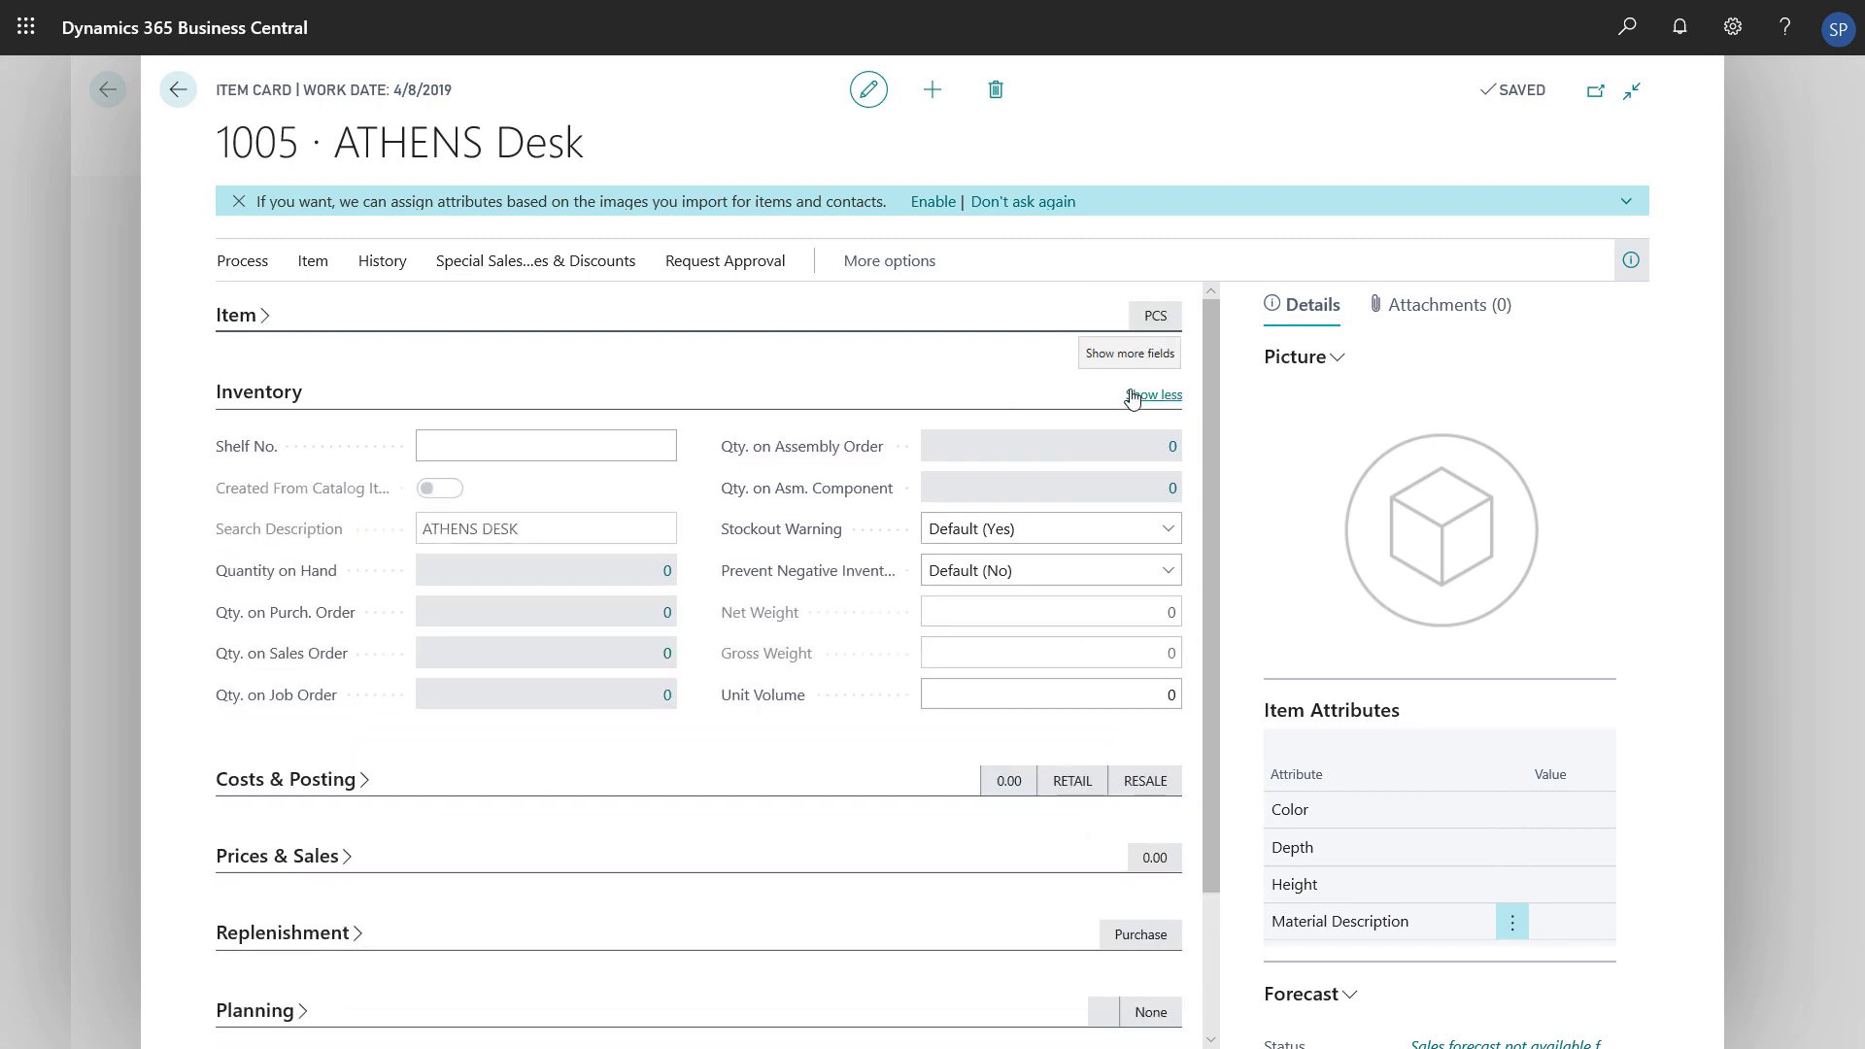
click(1112, 612)
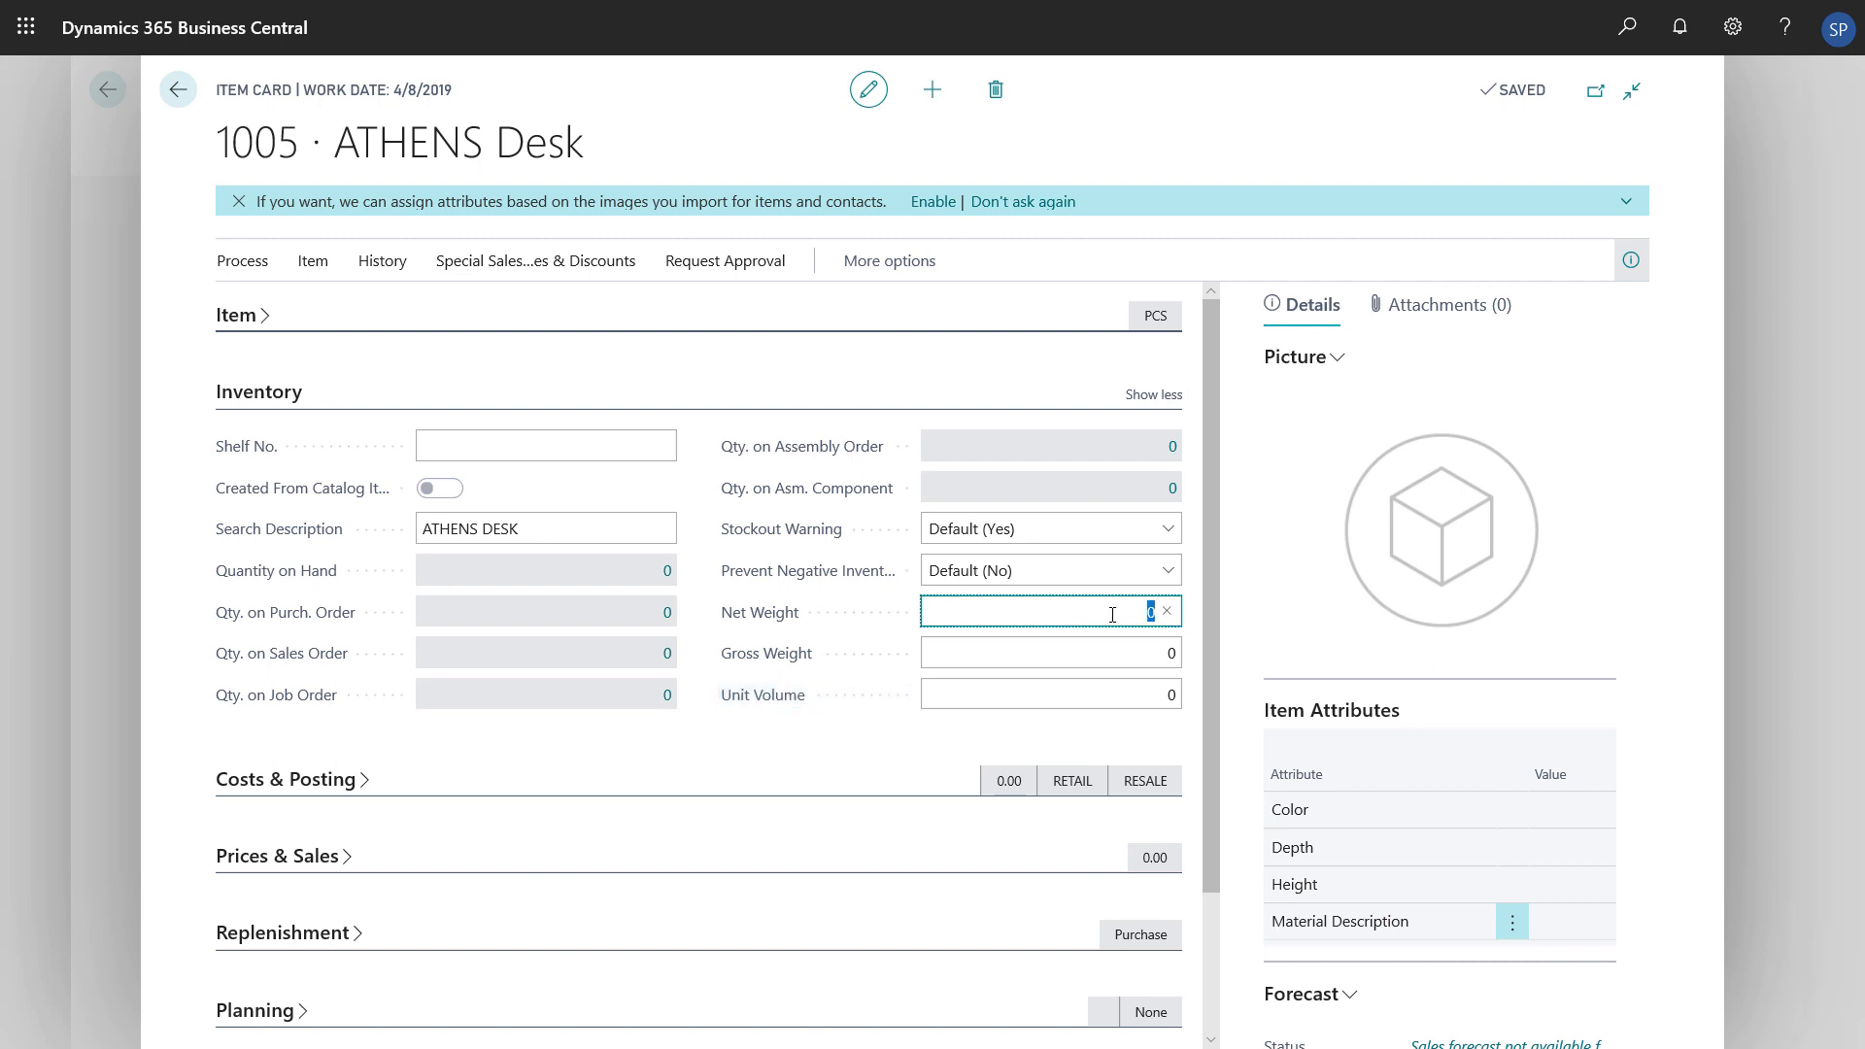
text(34.6)
click(1132, 644)
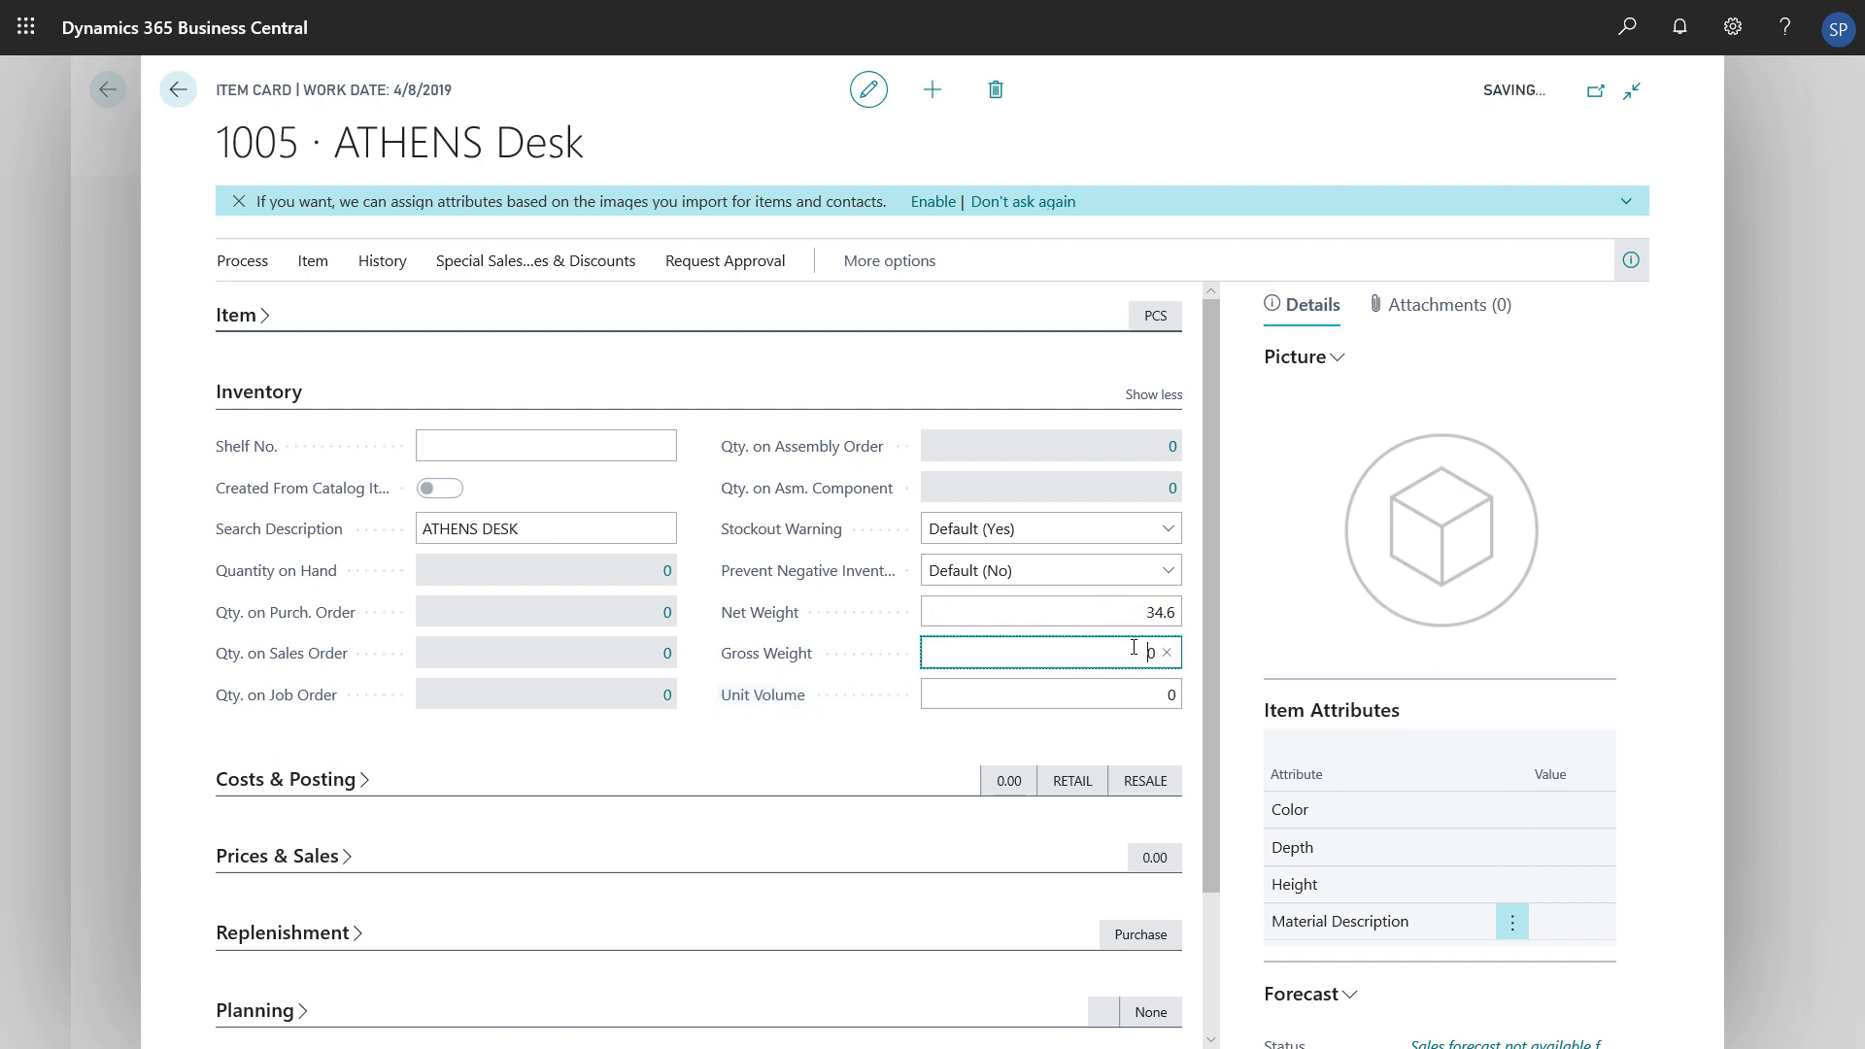
text(39.79)
key(Tab)
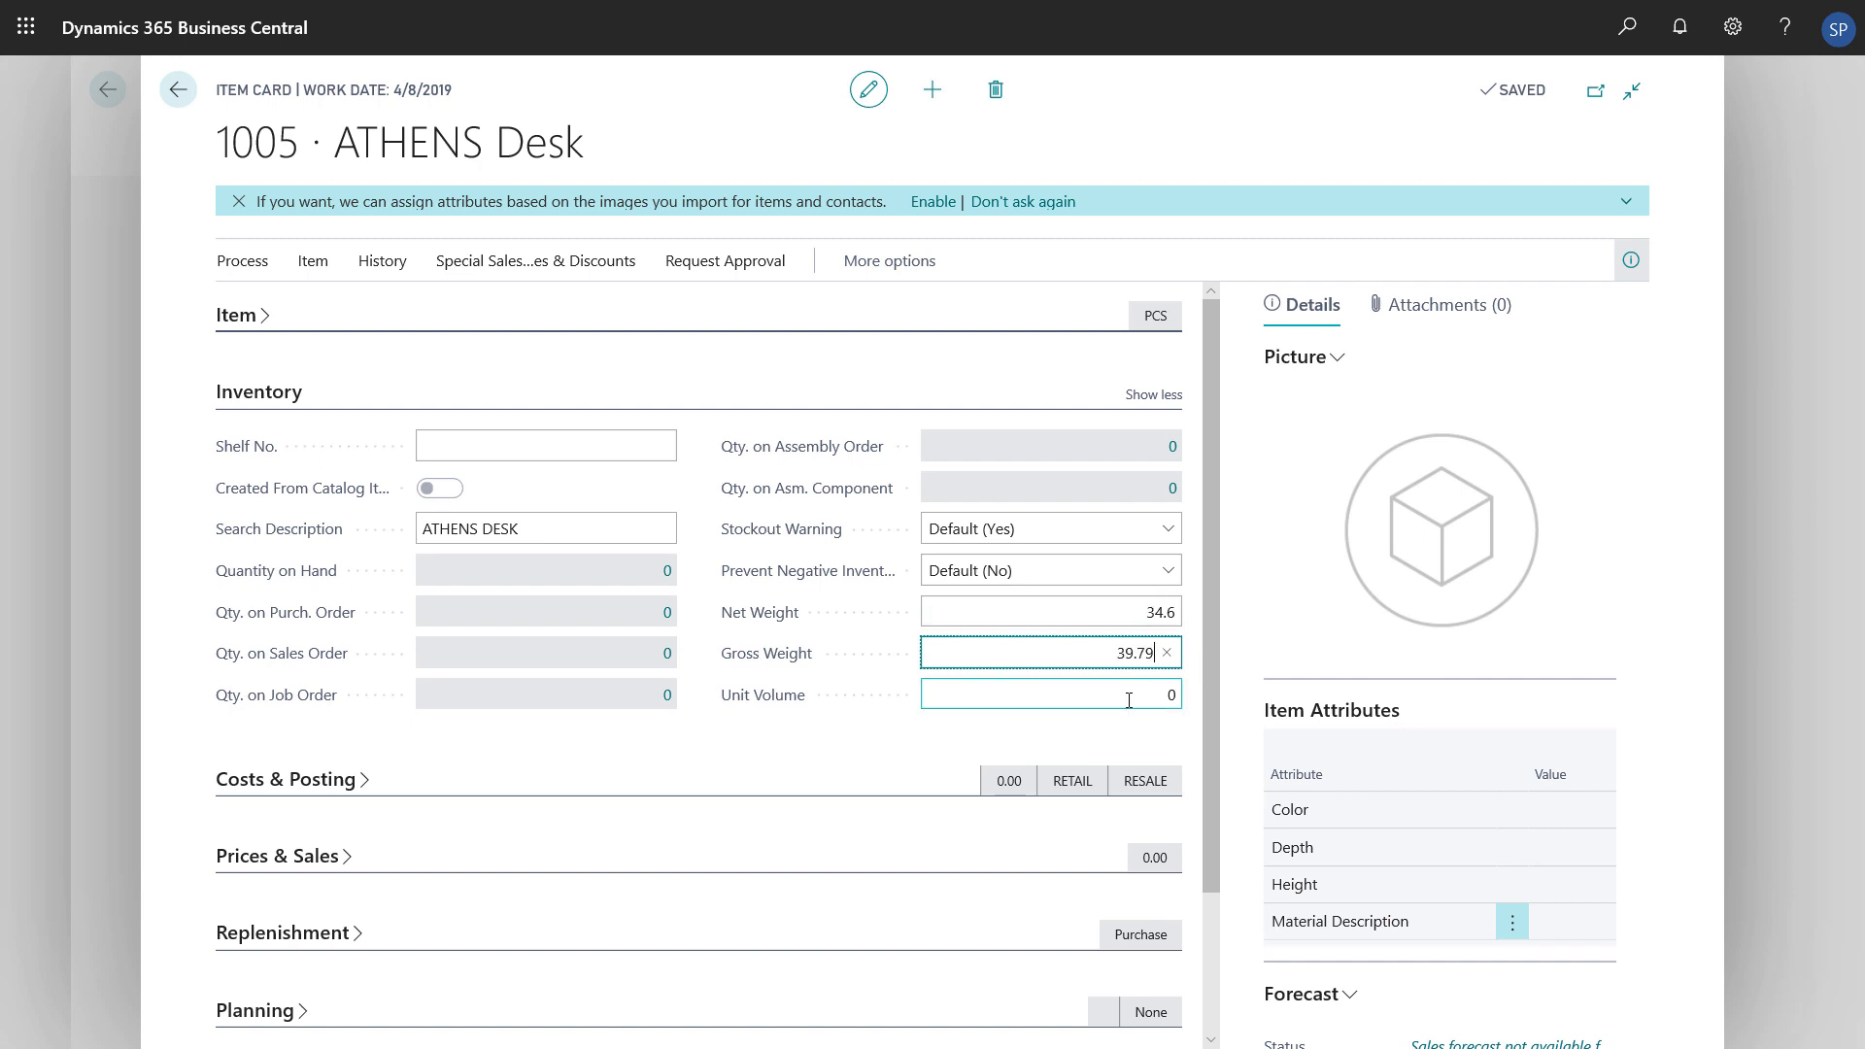
text(1.2)
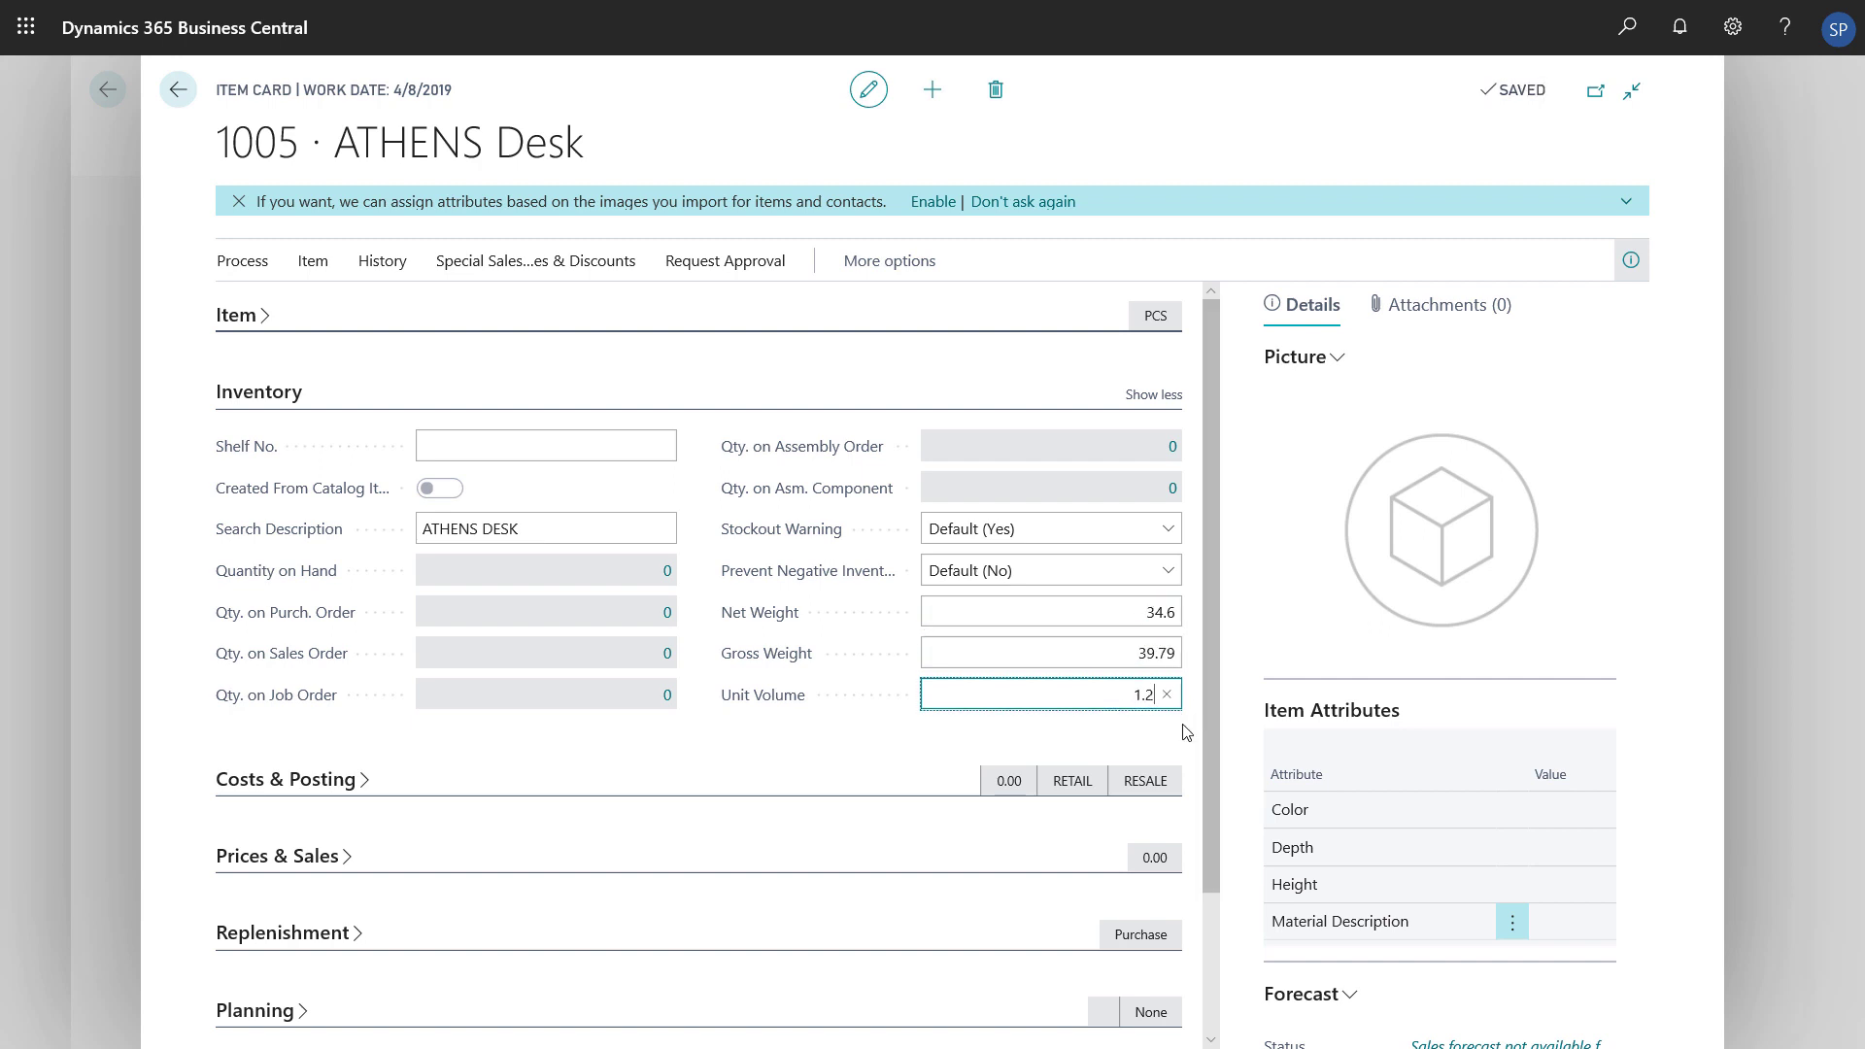
key(Tab)
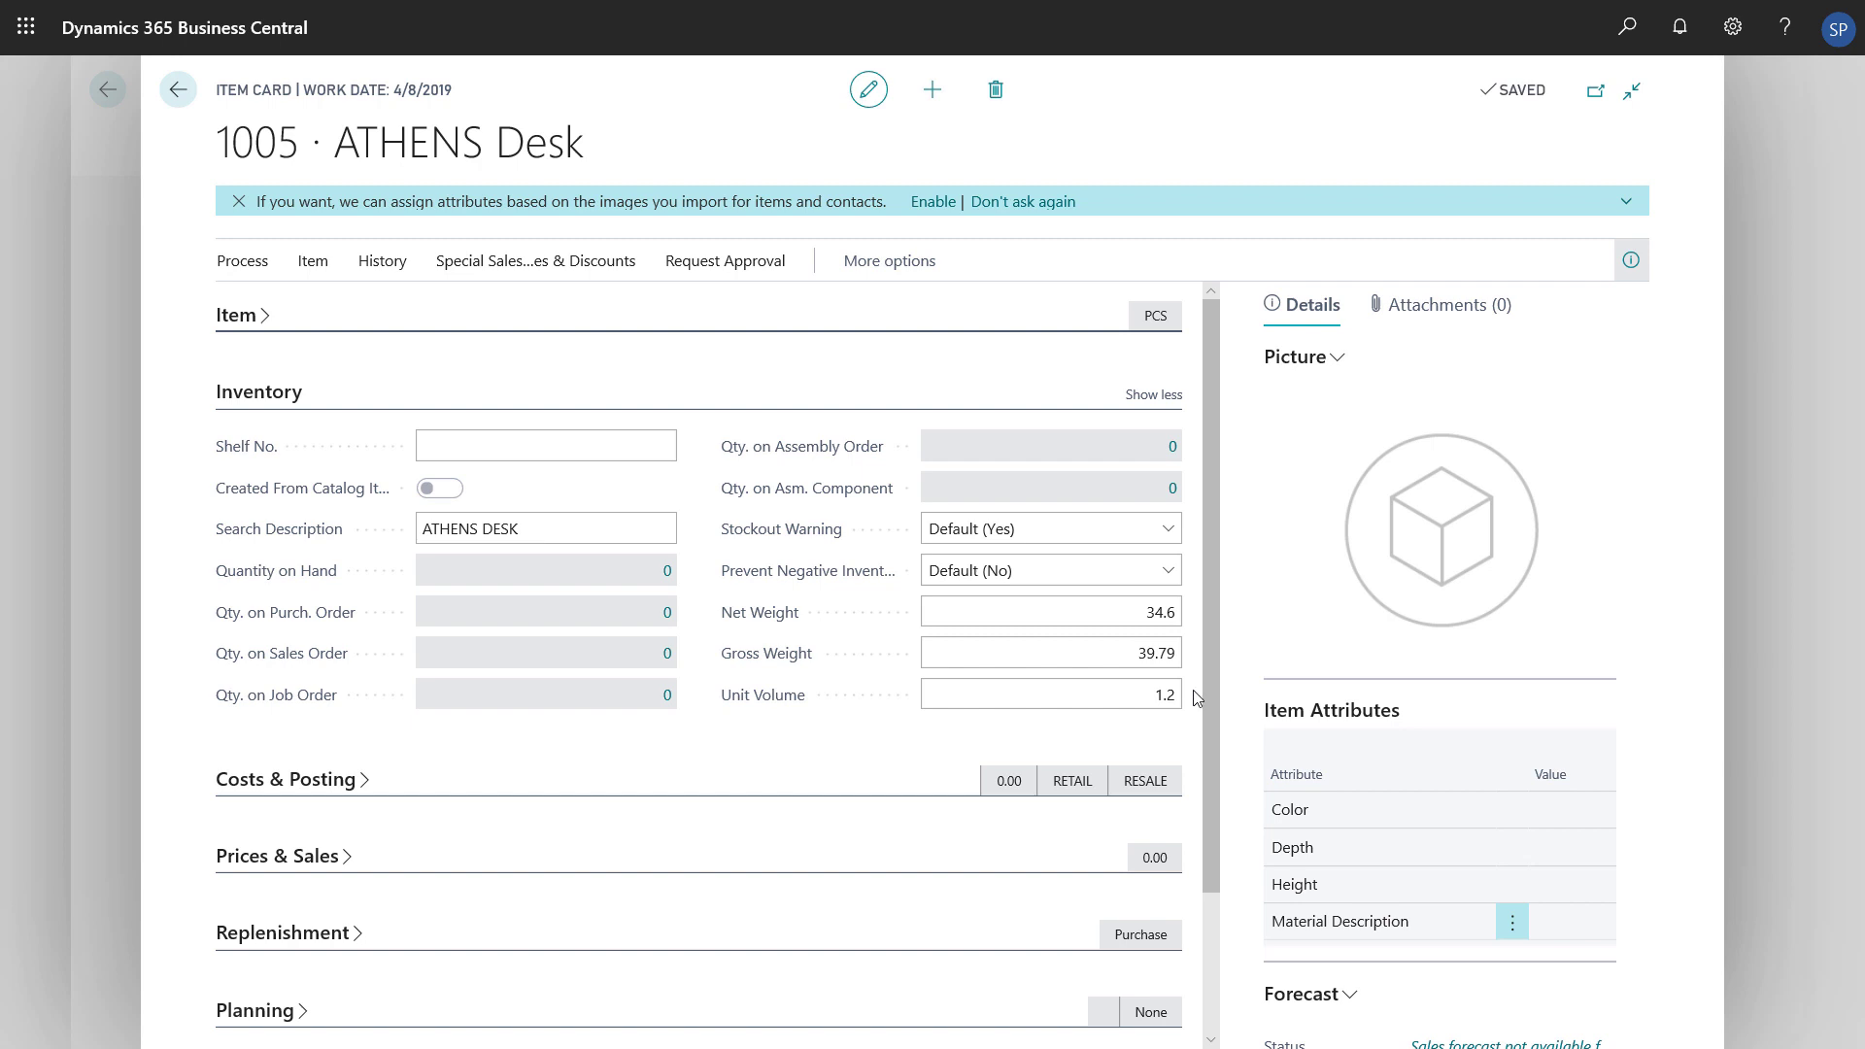
Leave the stockout warning and prevent negative inventory settings at their defaults
click(1165, 529)
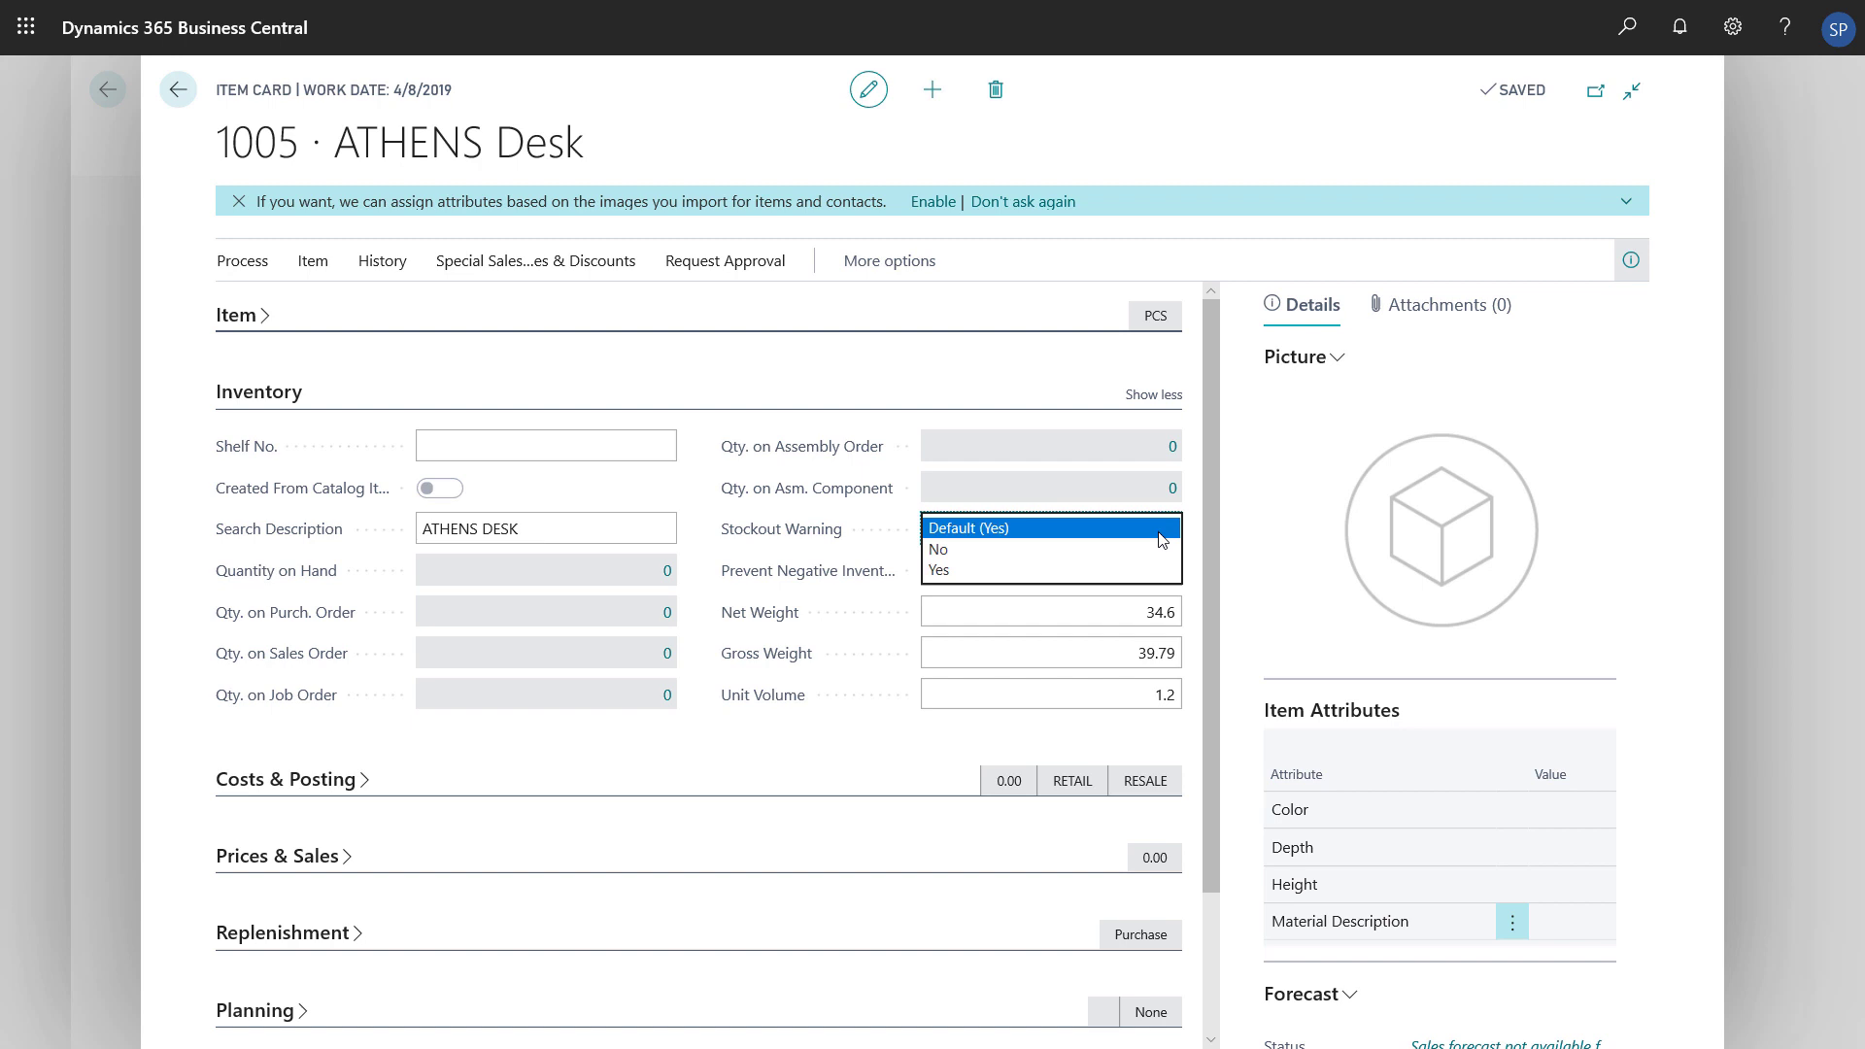
click(1162, 530)
click(1170, 572)
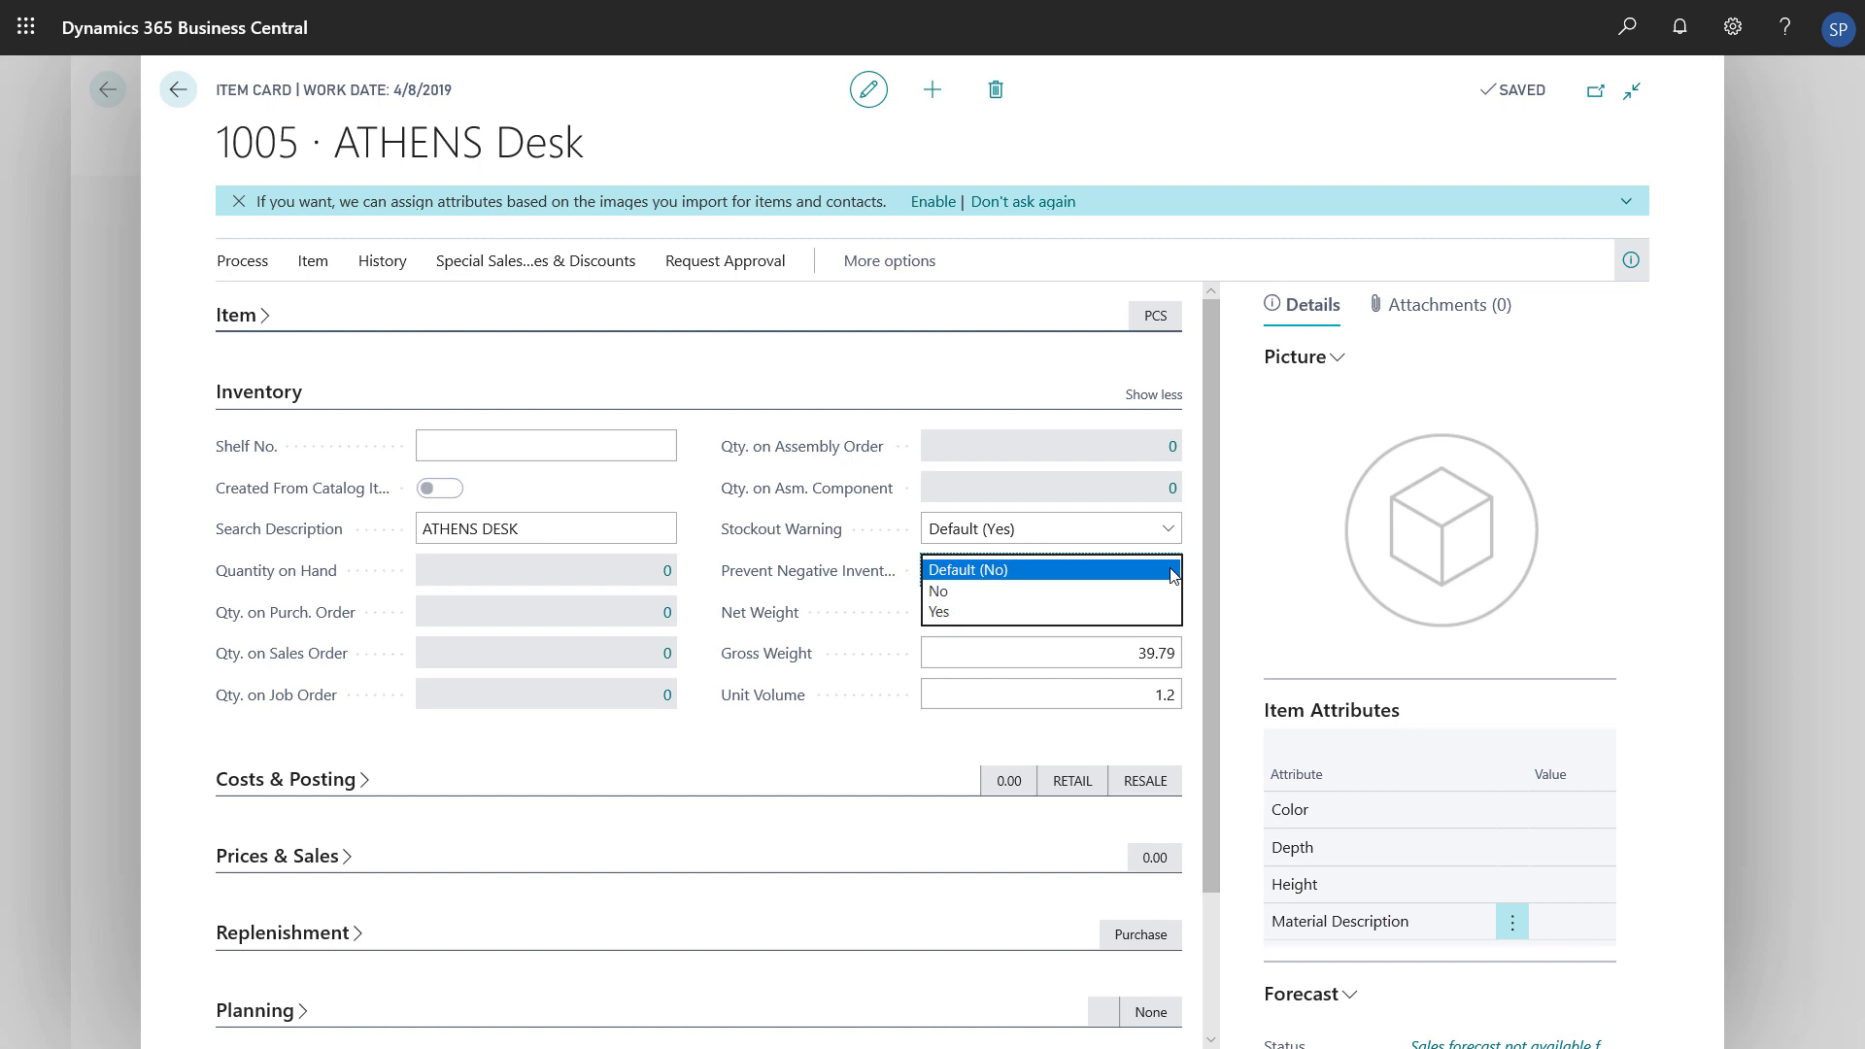
click(1170, 574)
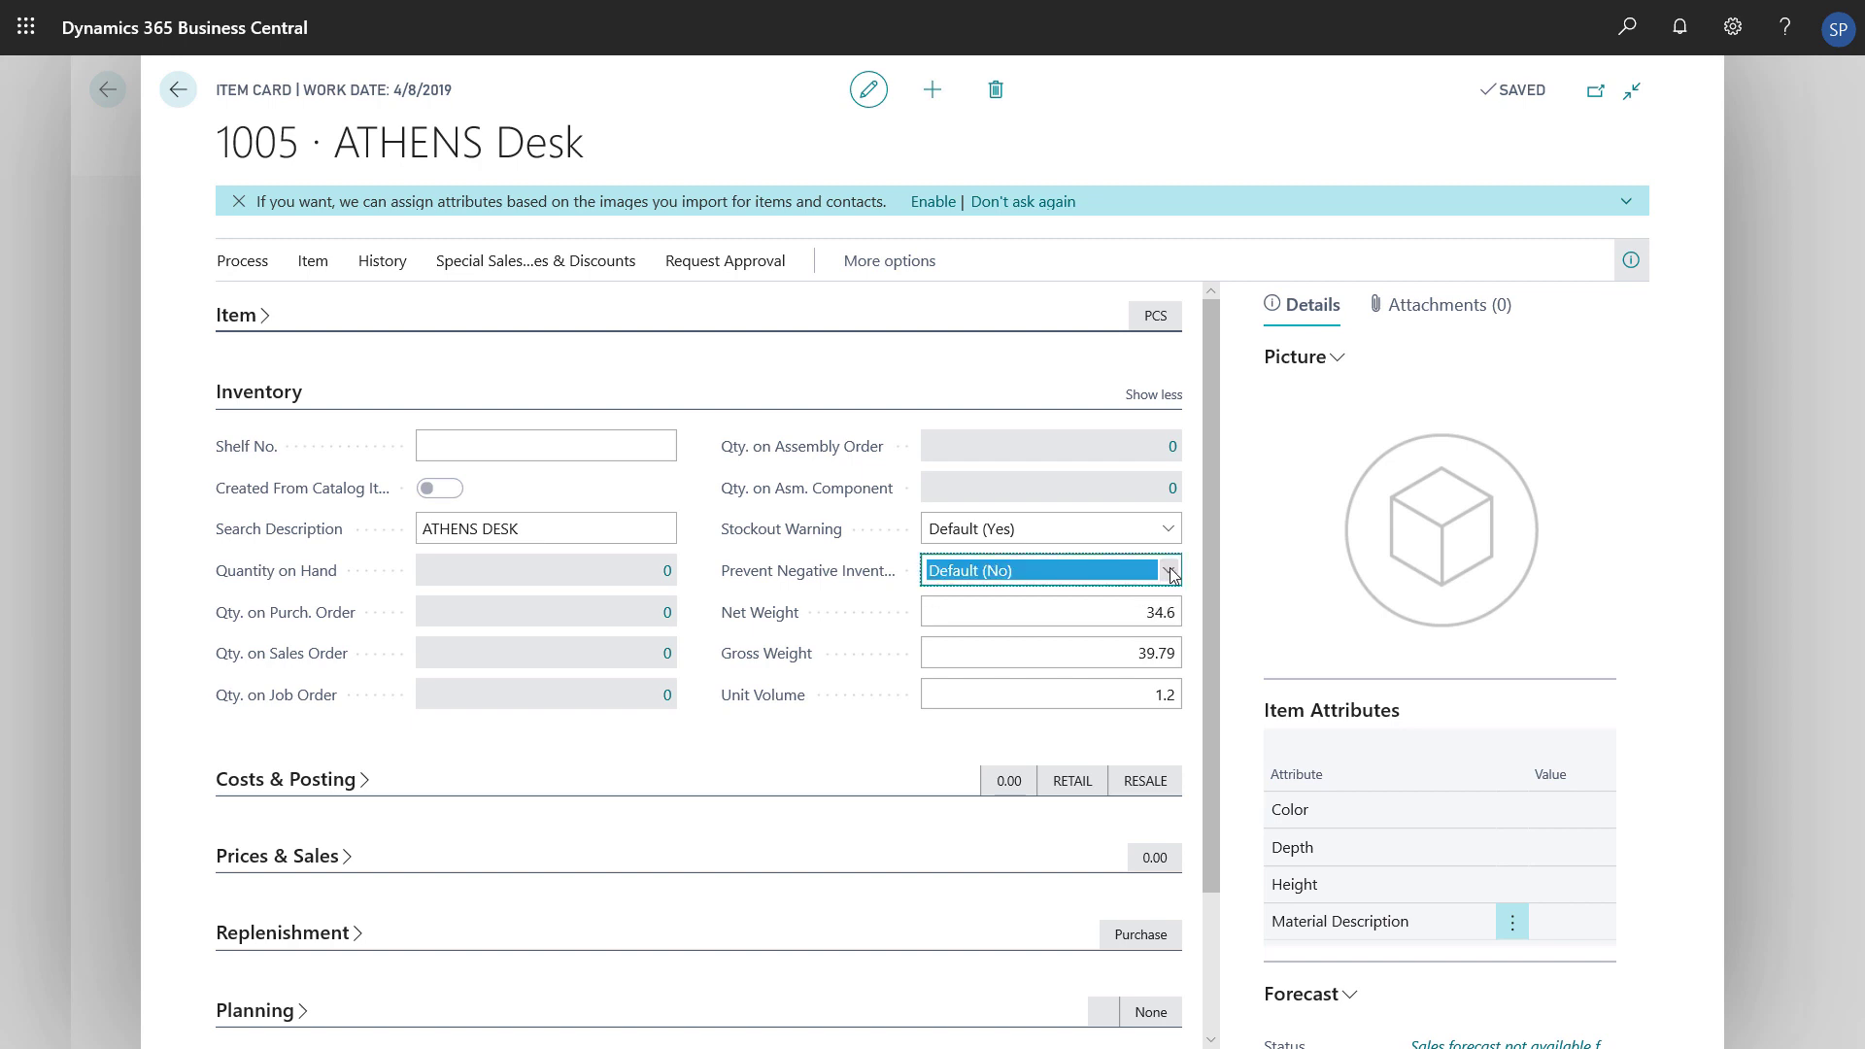
click(1170, 395)
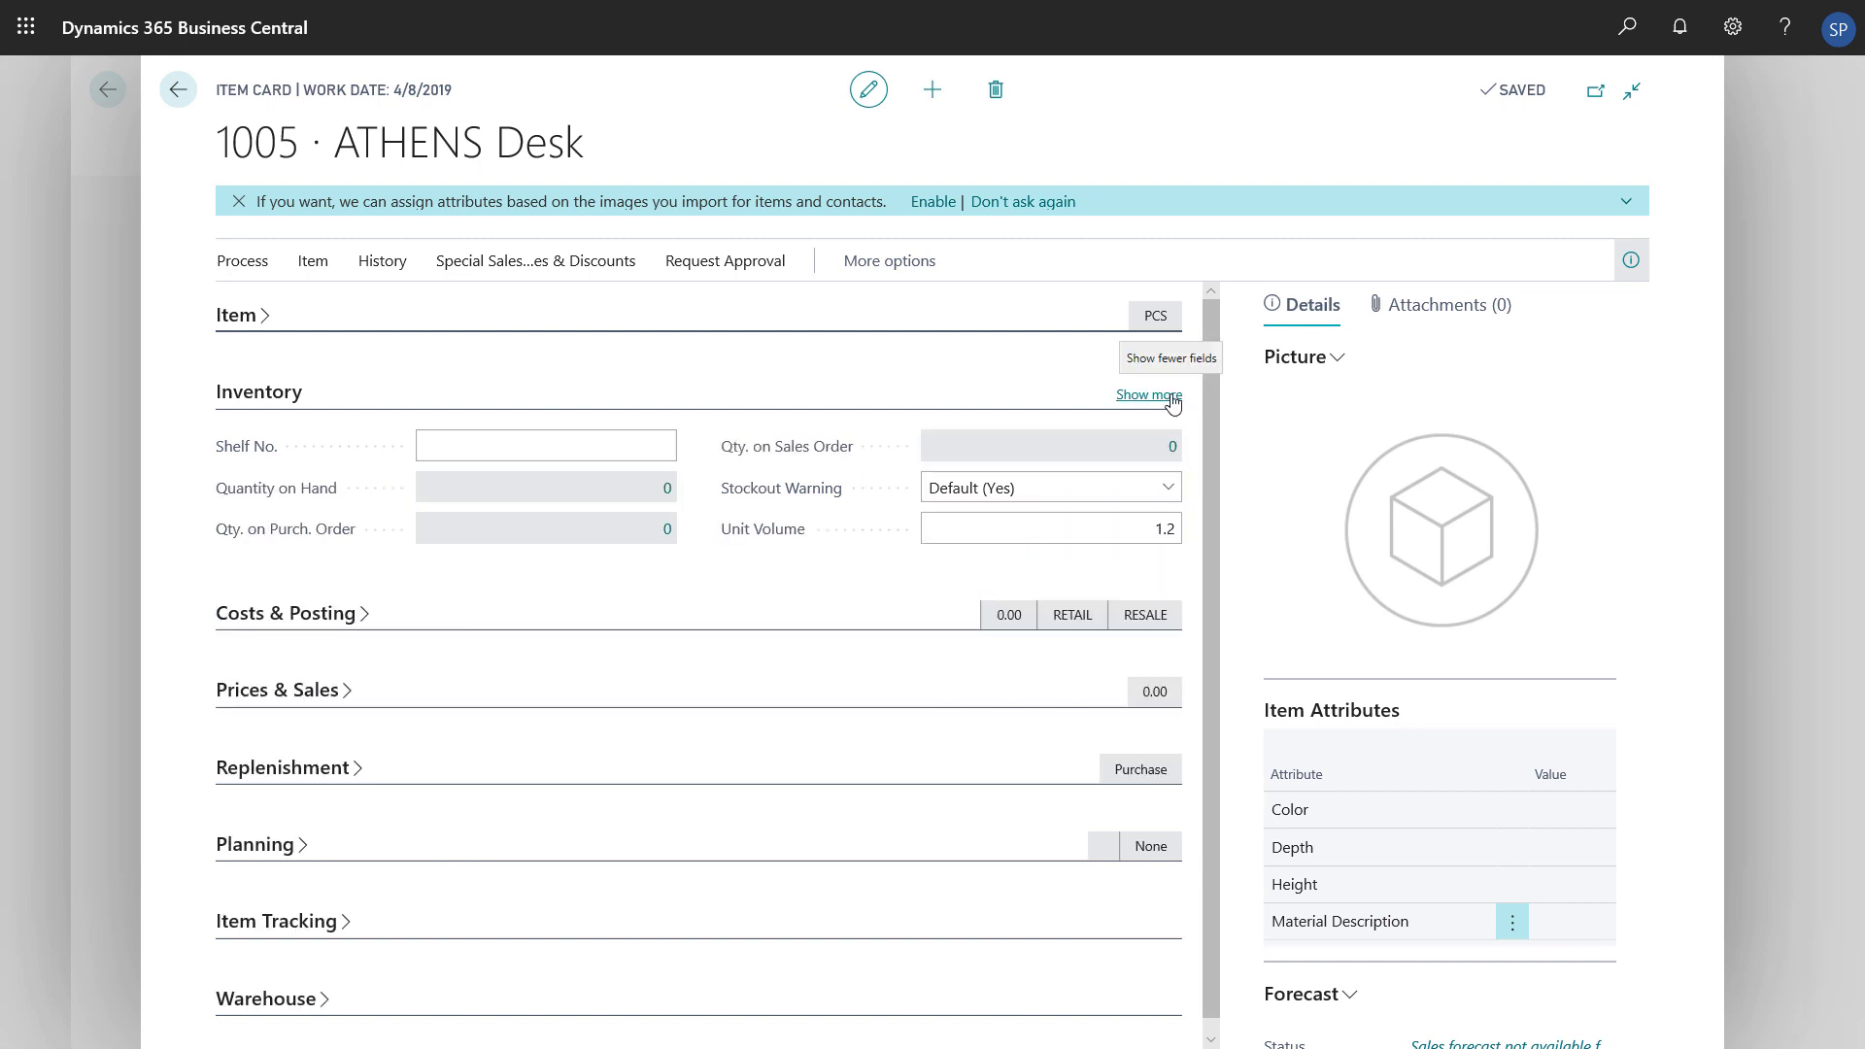
click(1170, 395)
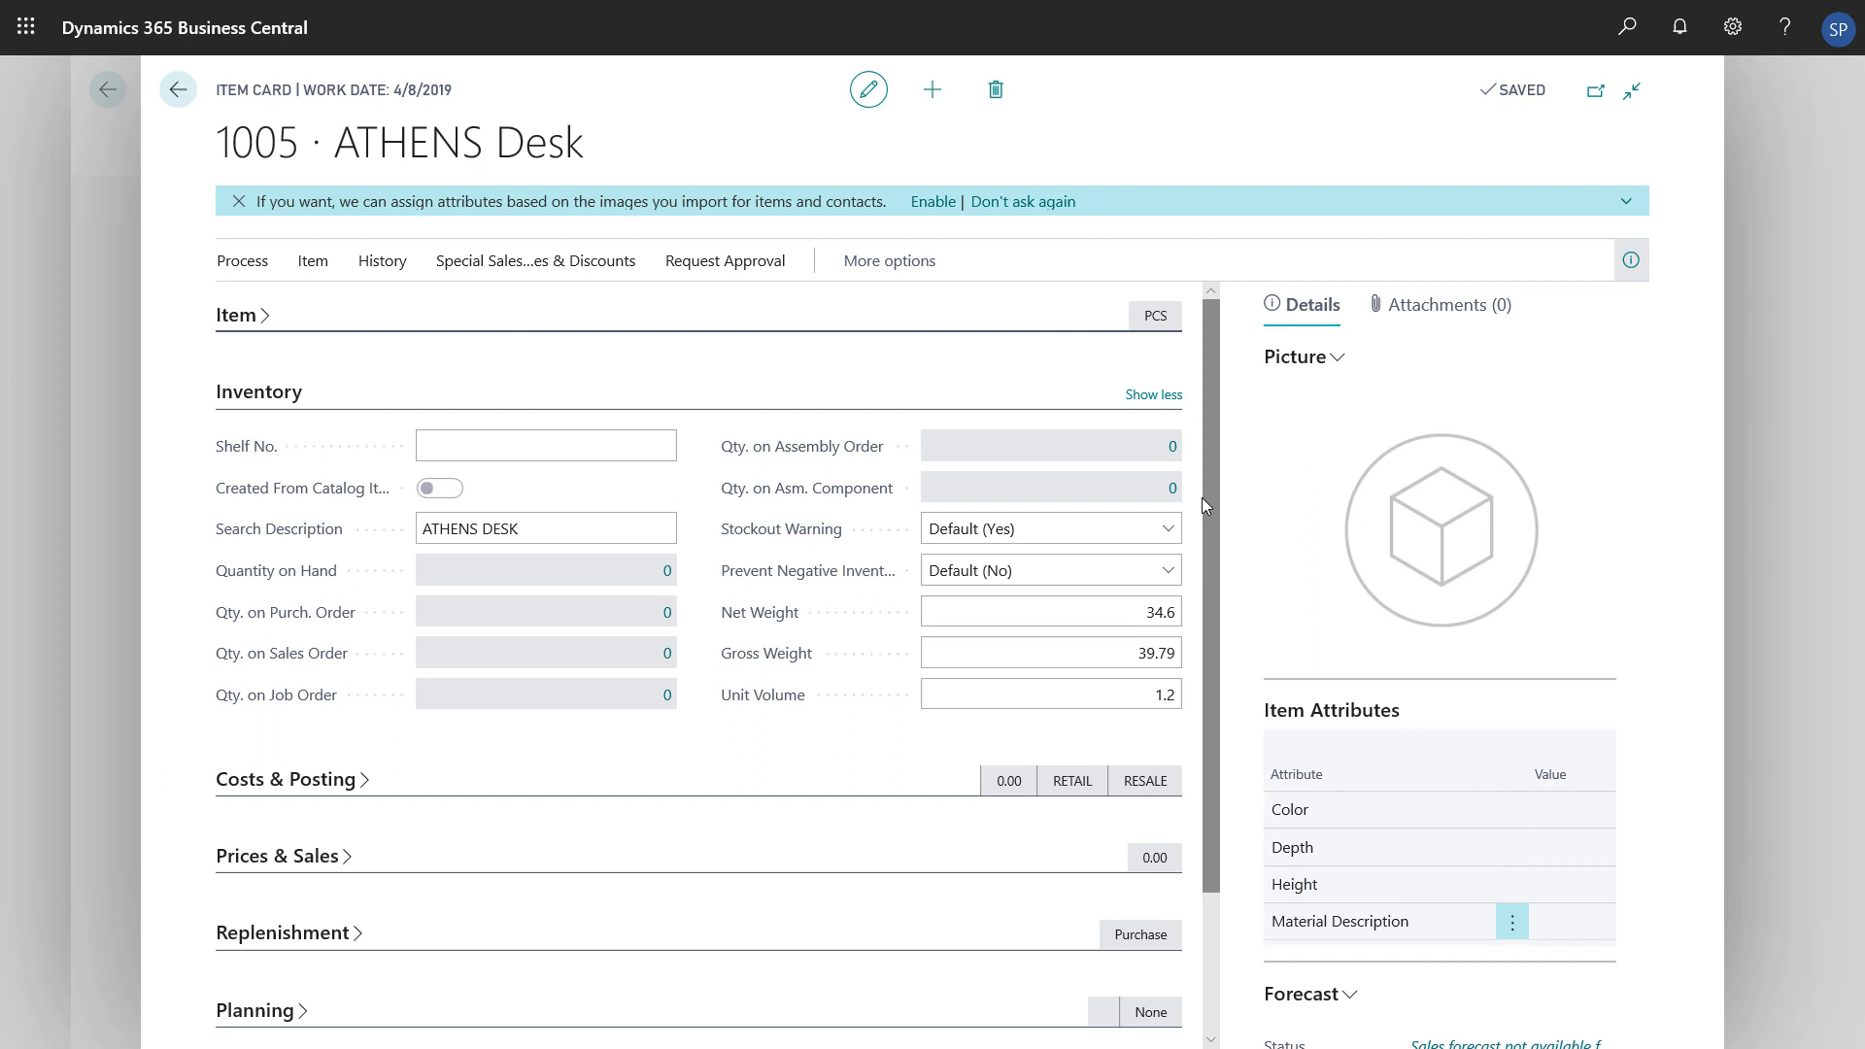
click(297, 406)
Keep FIFO costing, leave inventory posting group RESALE, and set general product posting group RETAIL
click(309, 470)
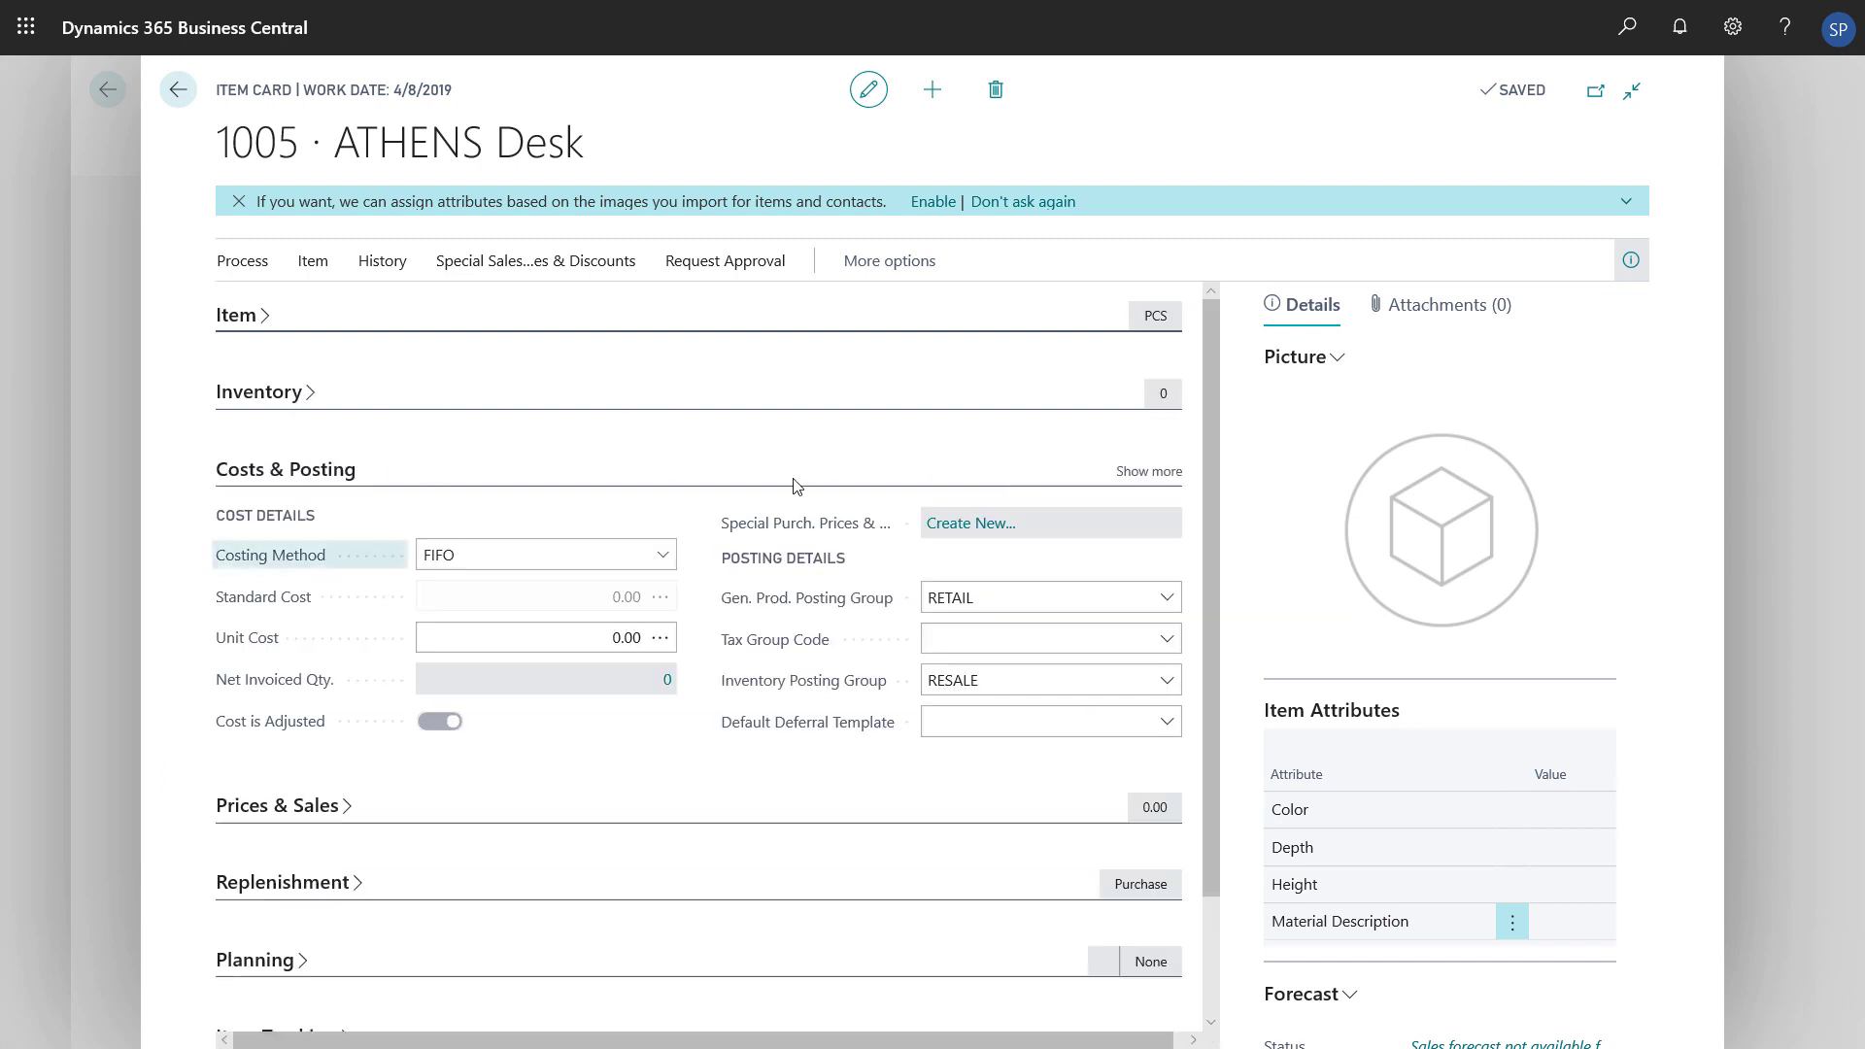
click(1151, 472)
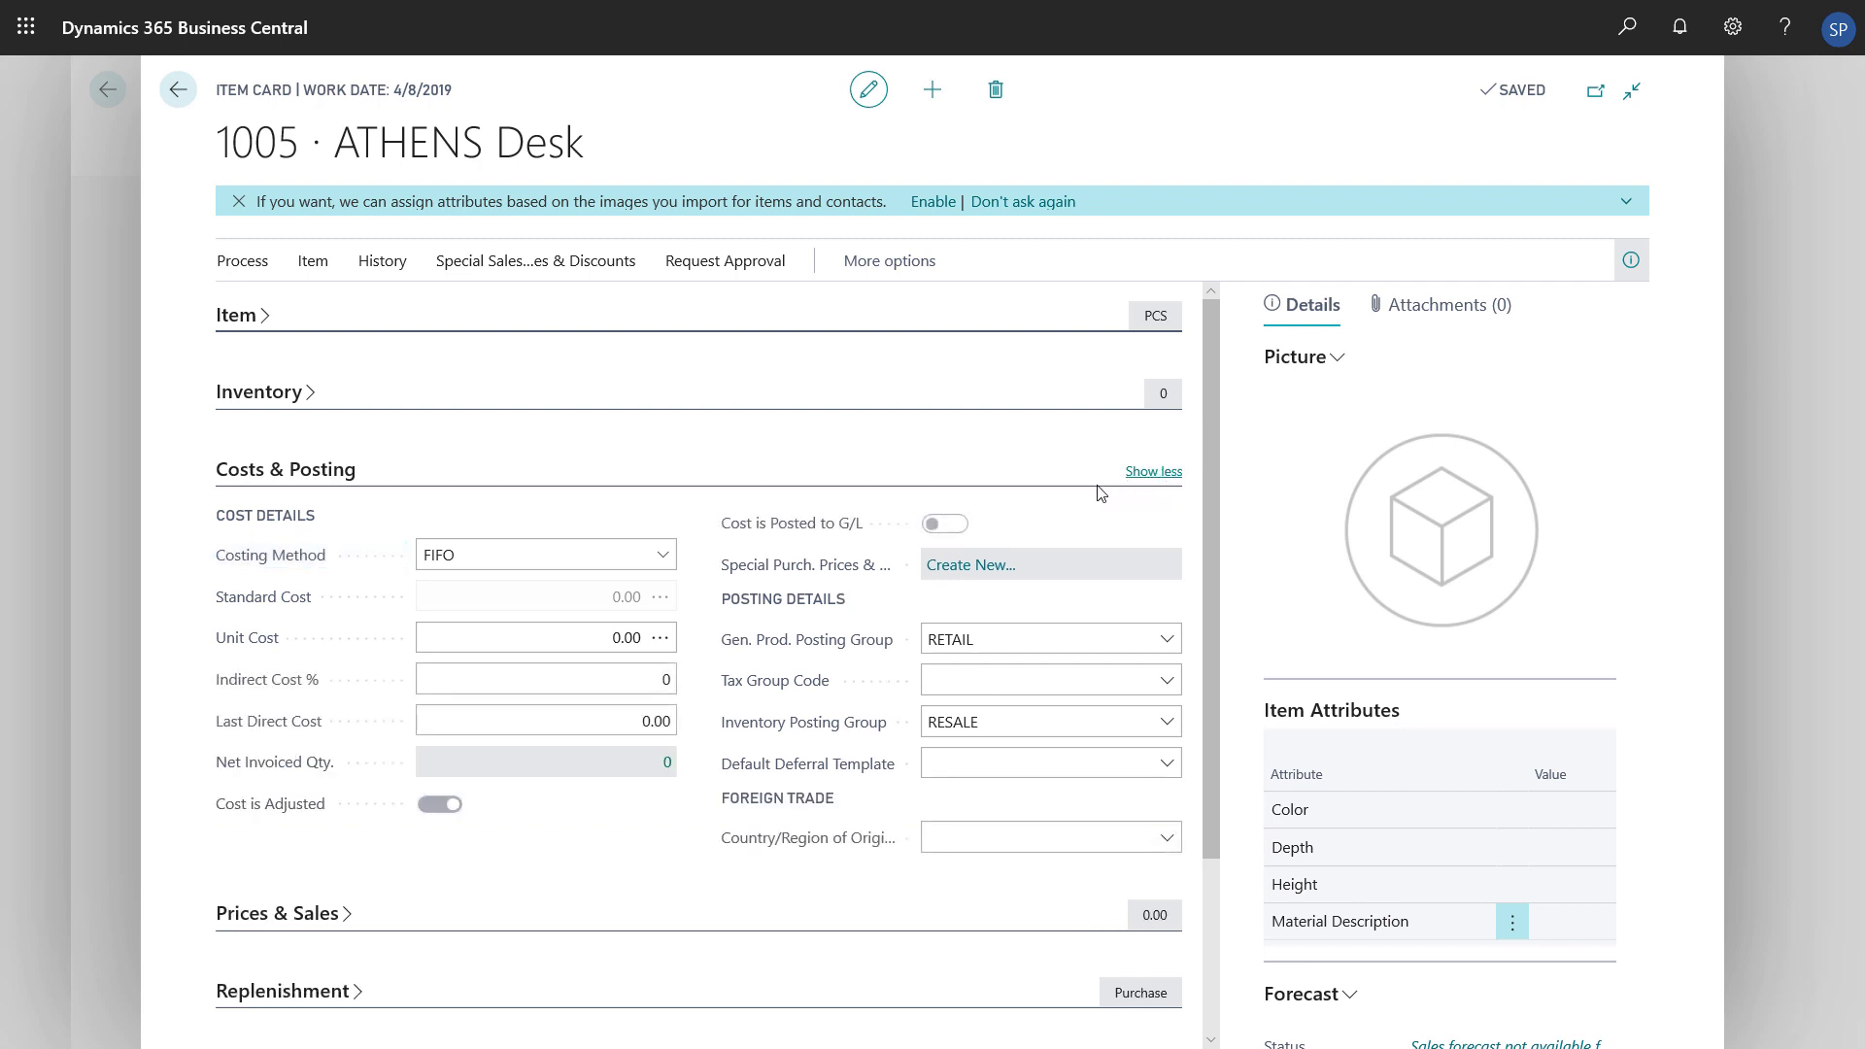
click(666, 556)
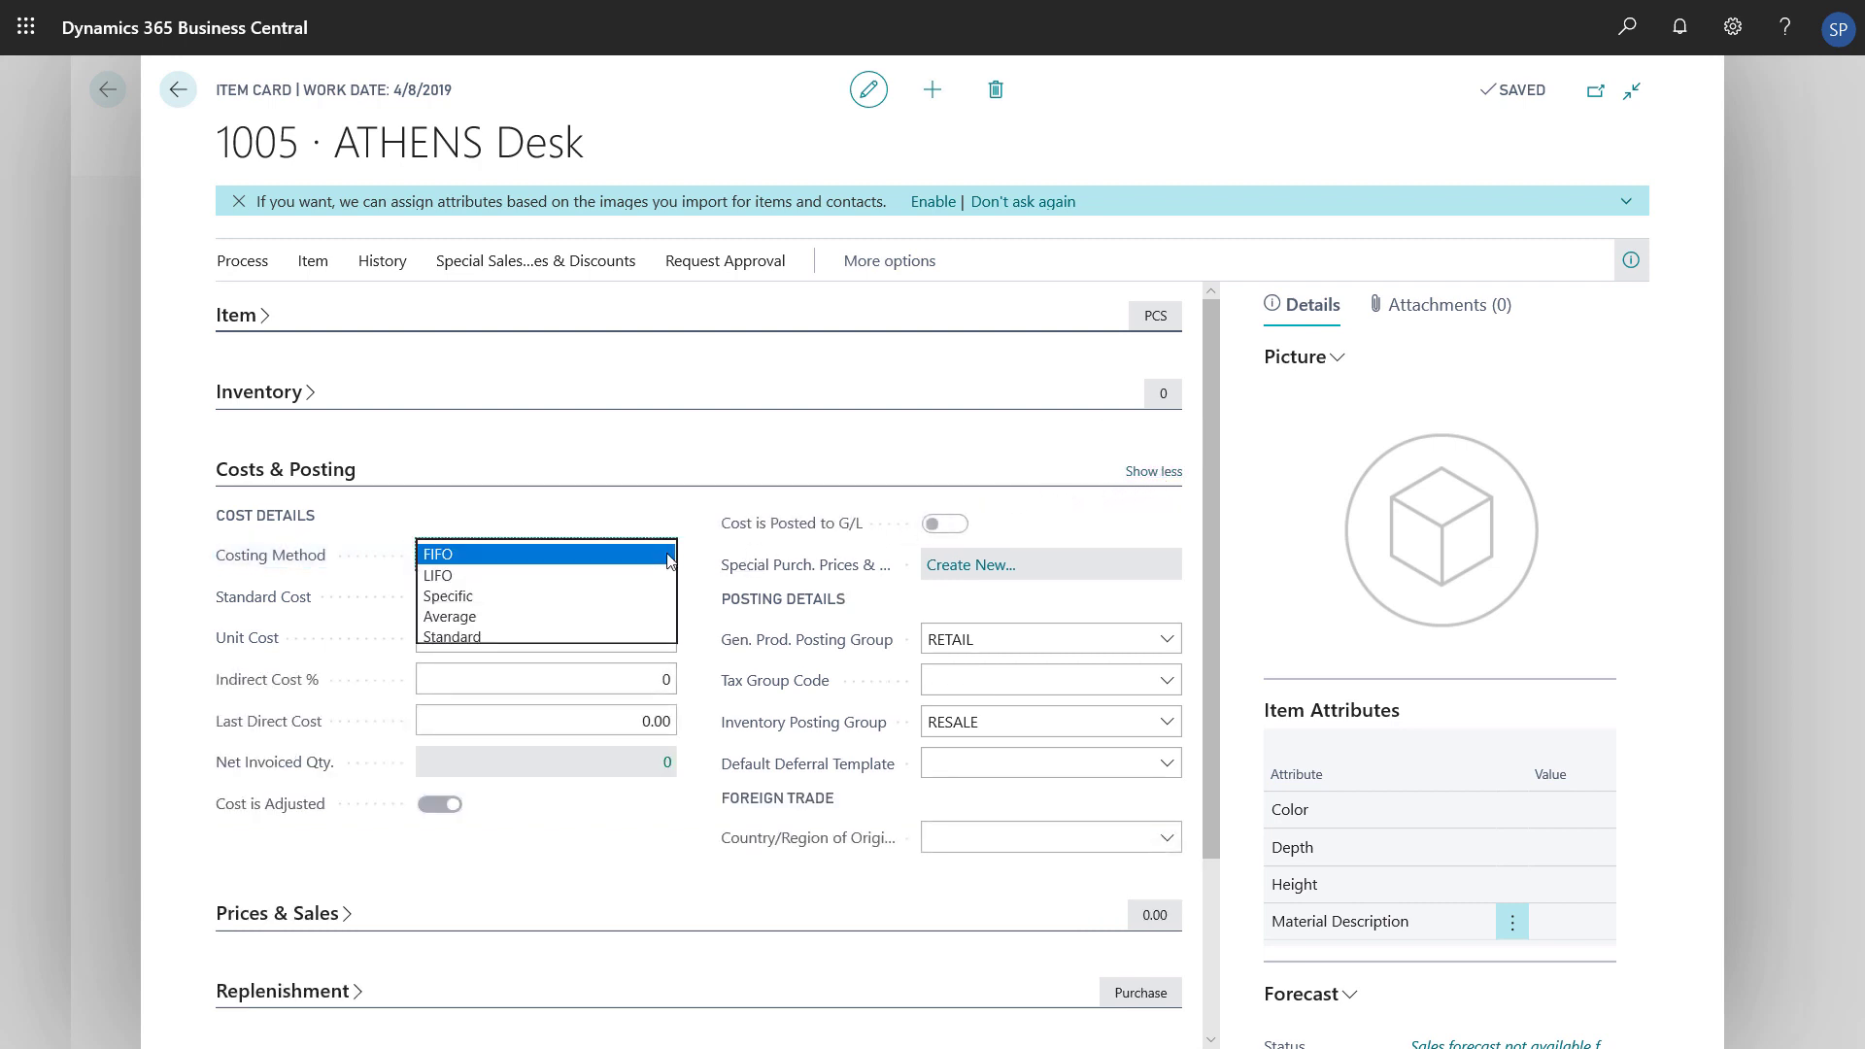
click(667, 556)
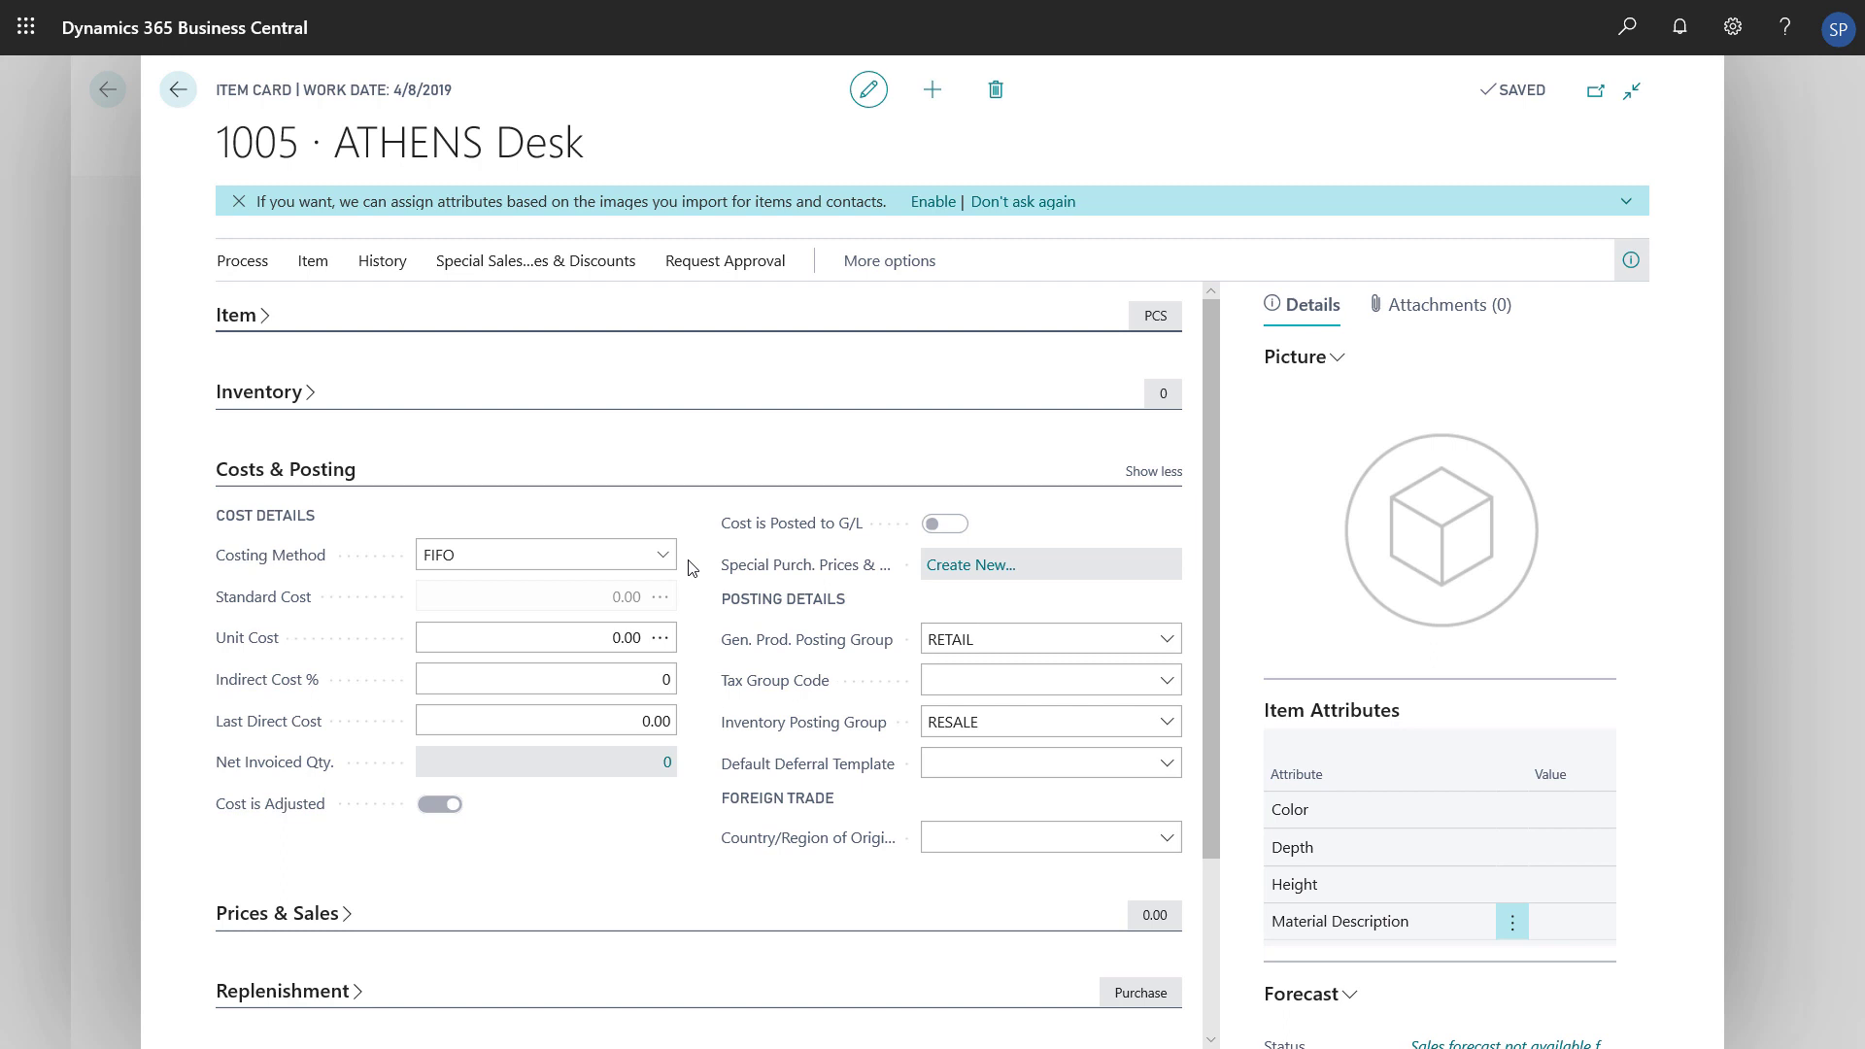
click(1168, 724)
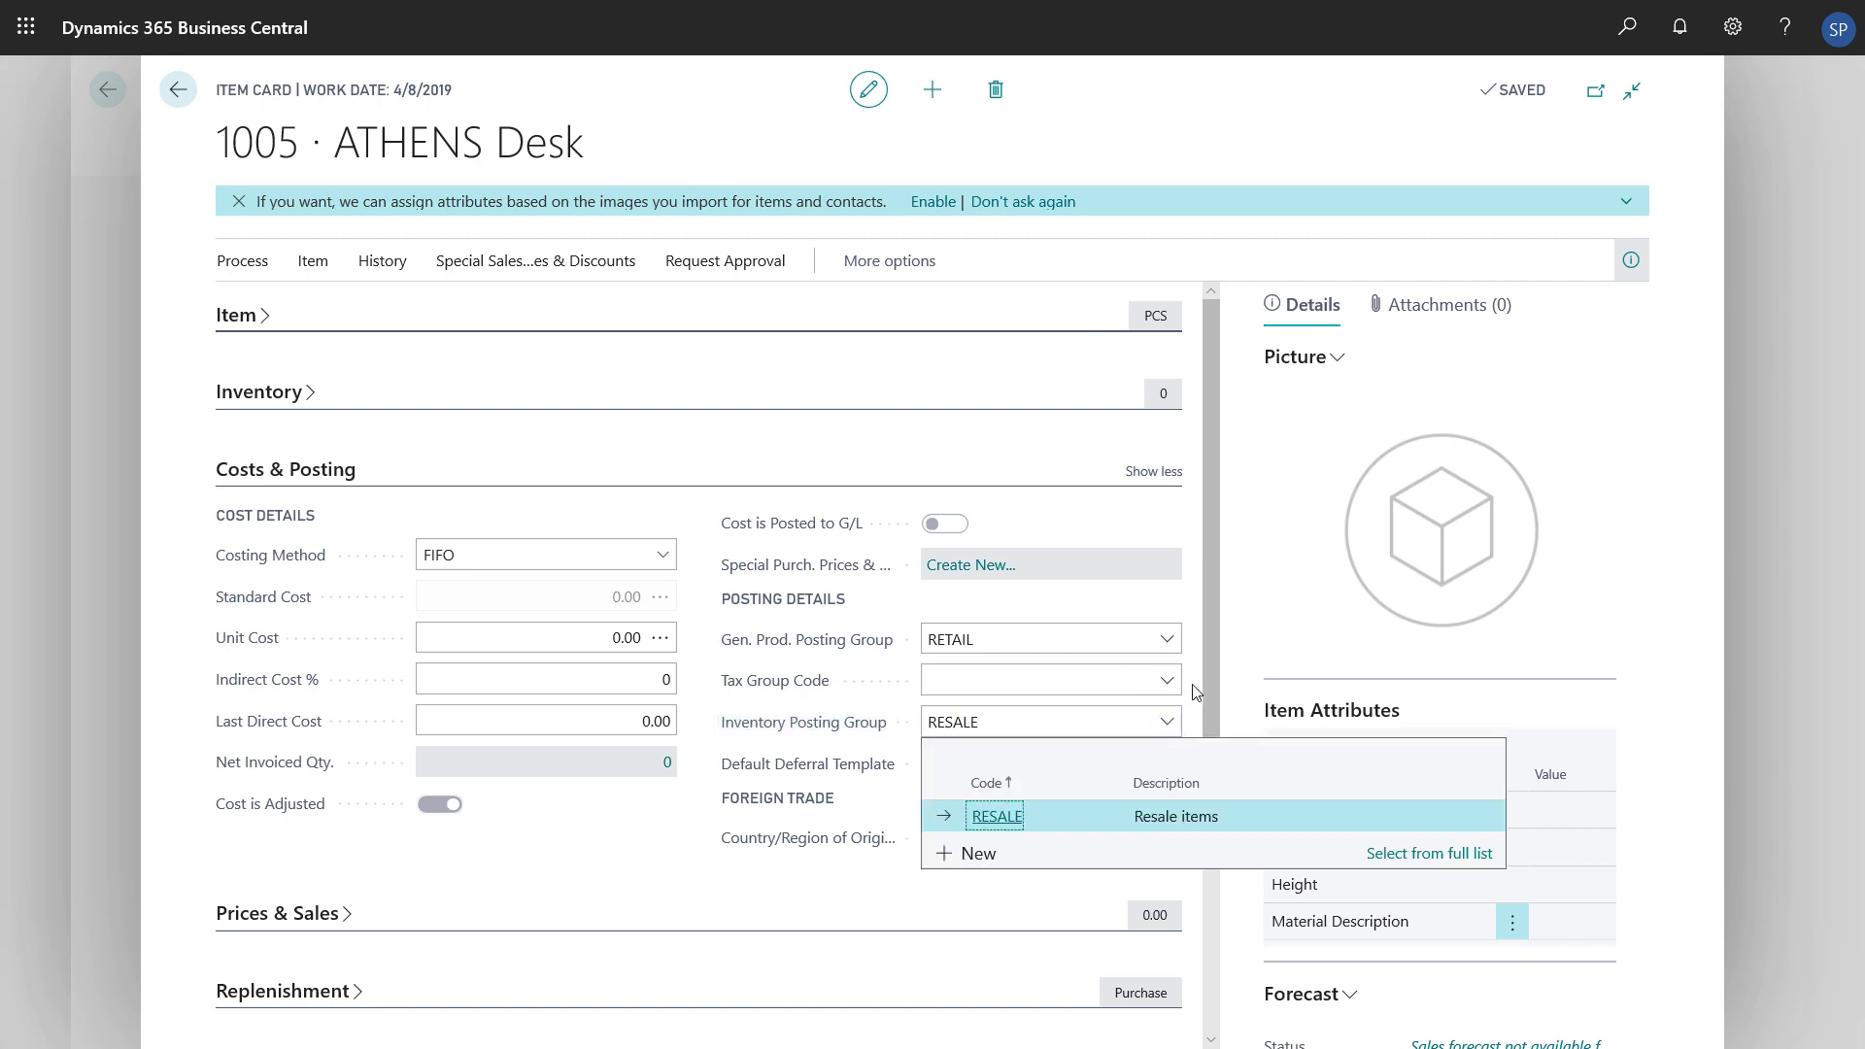
key(Escape)
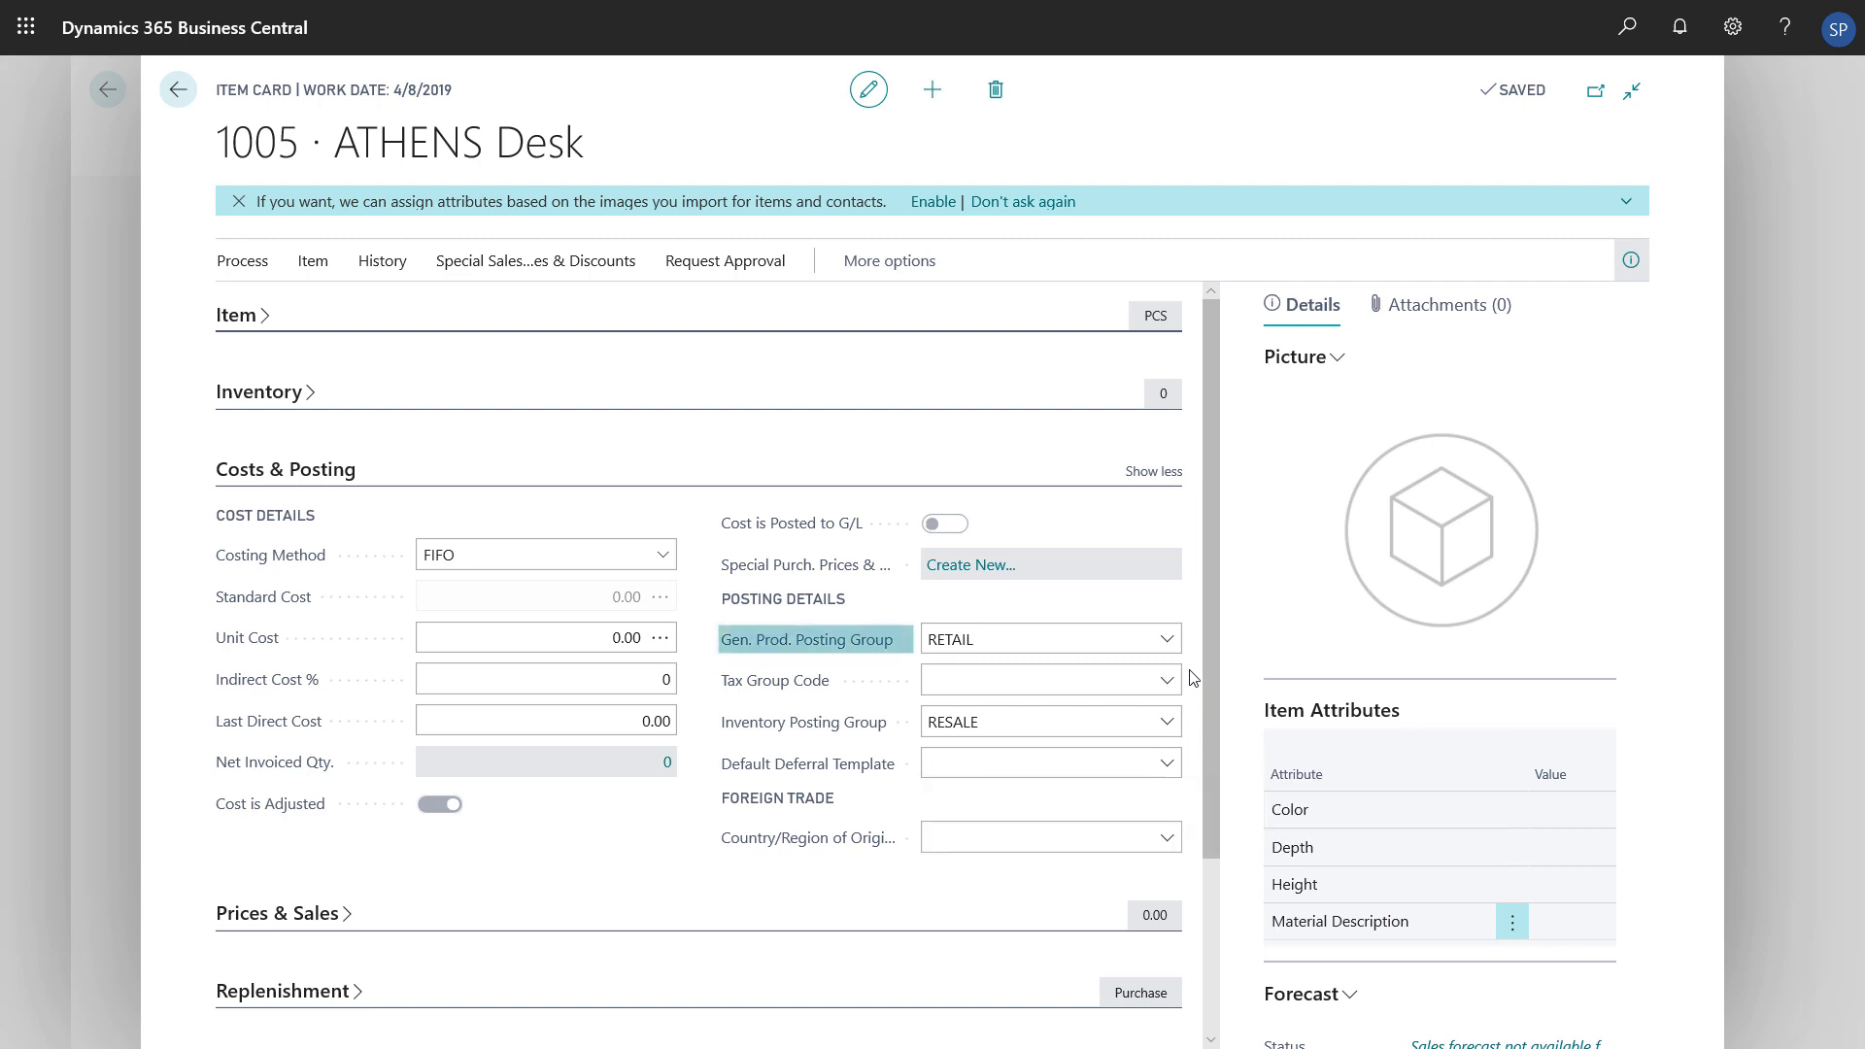
click(1172, 648)
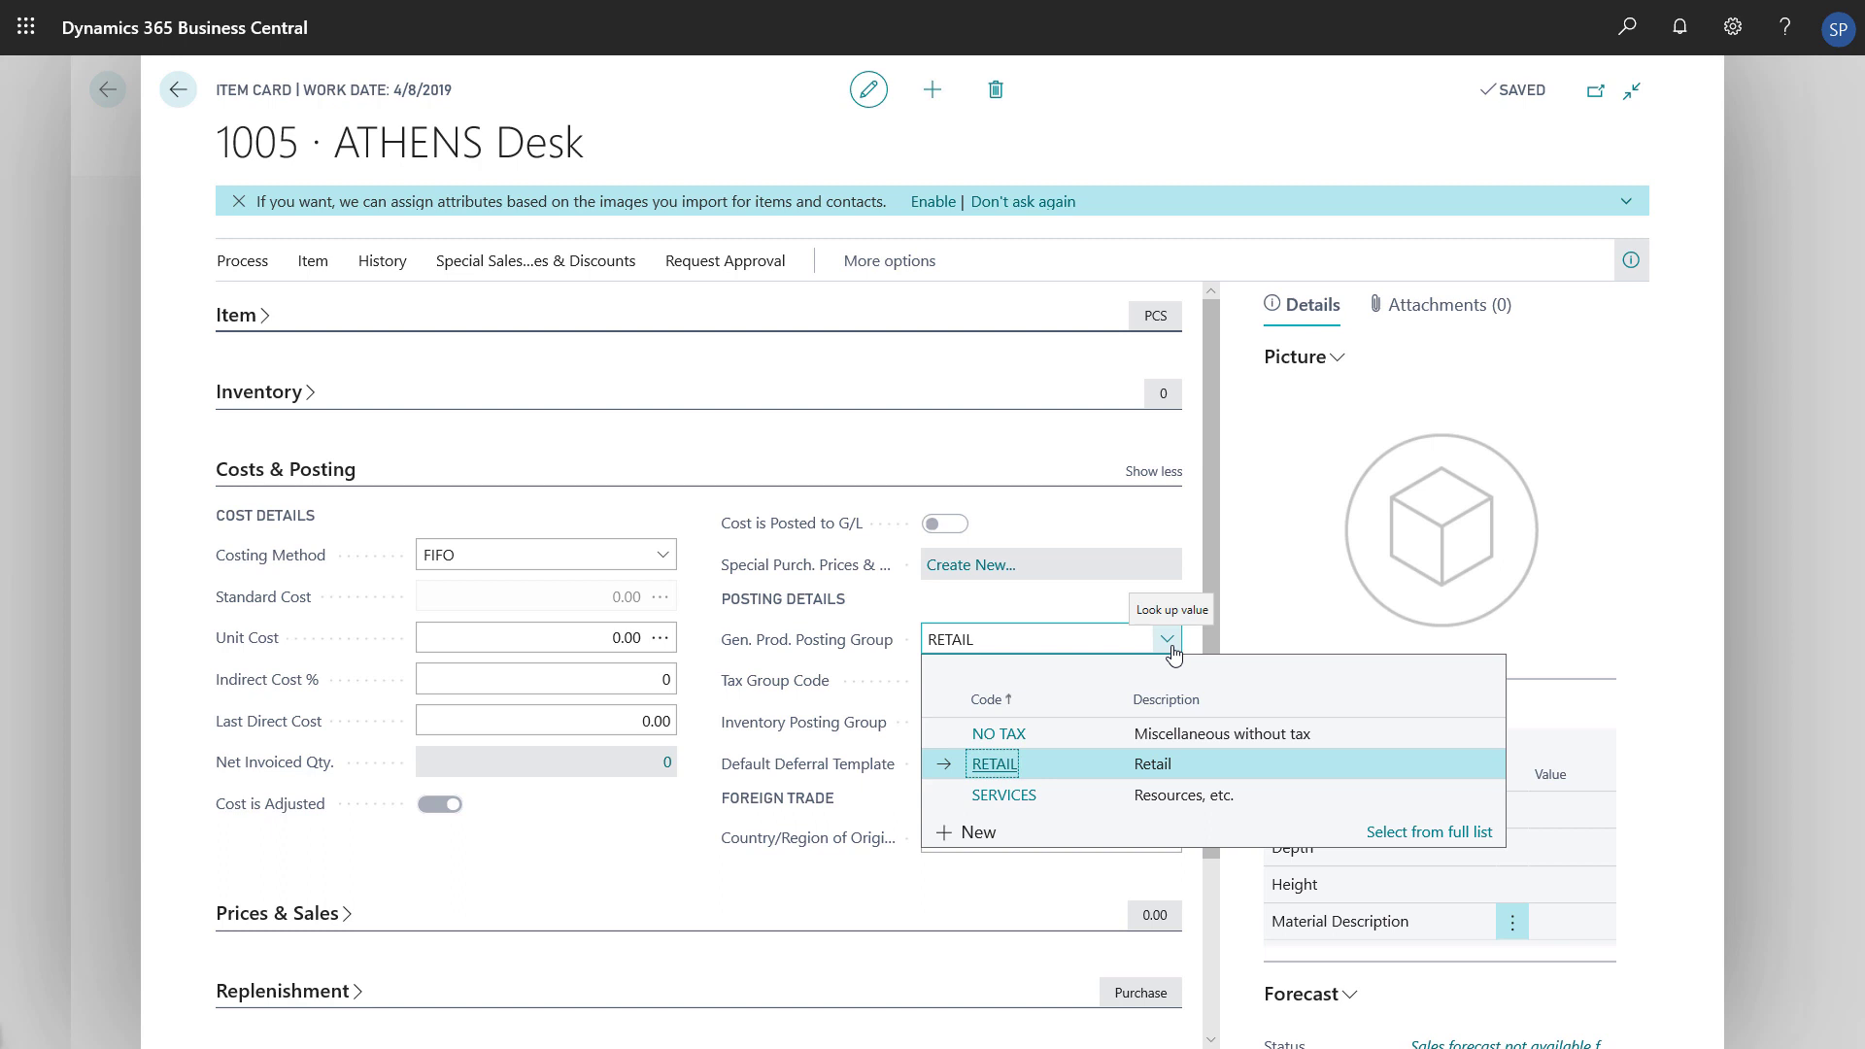
click(1000, 763)
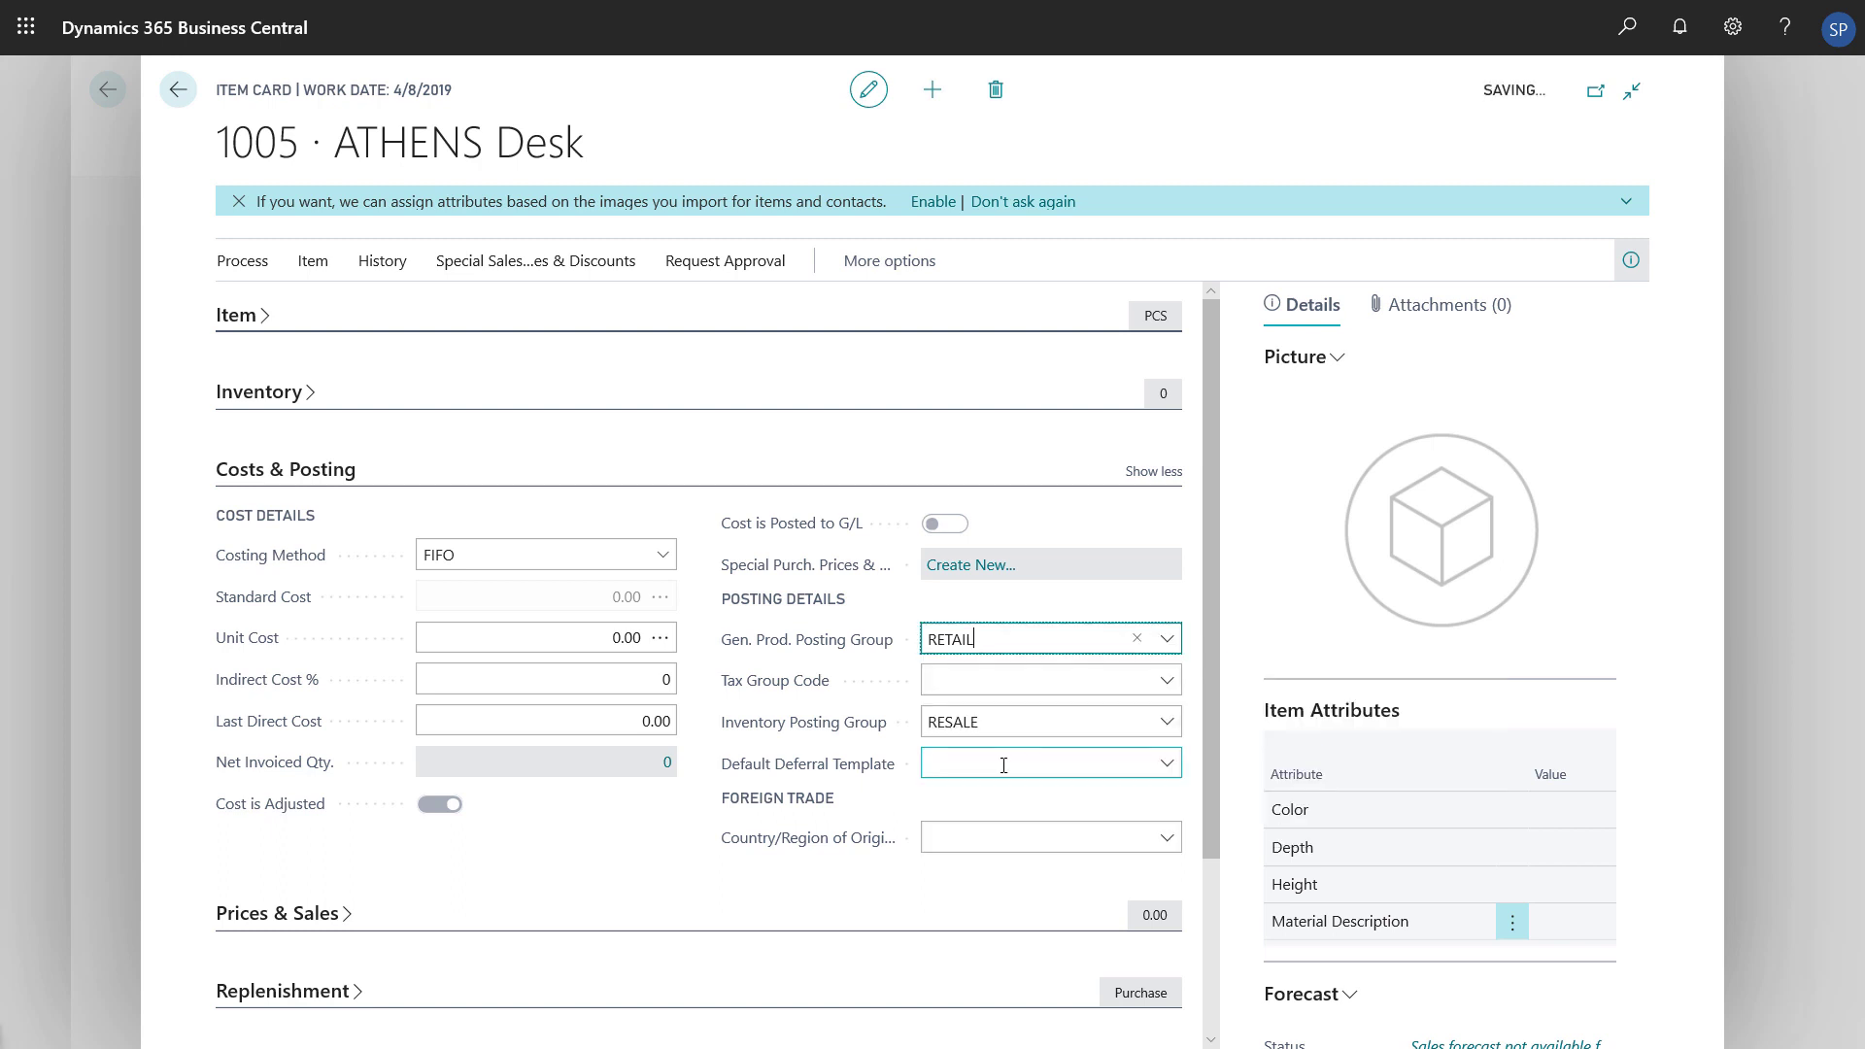
click(714, 714)
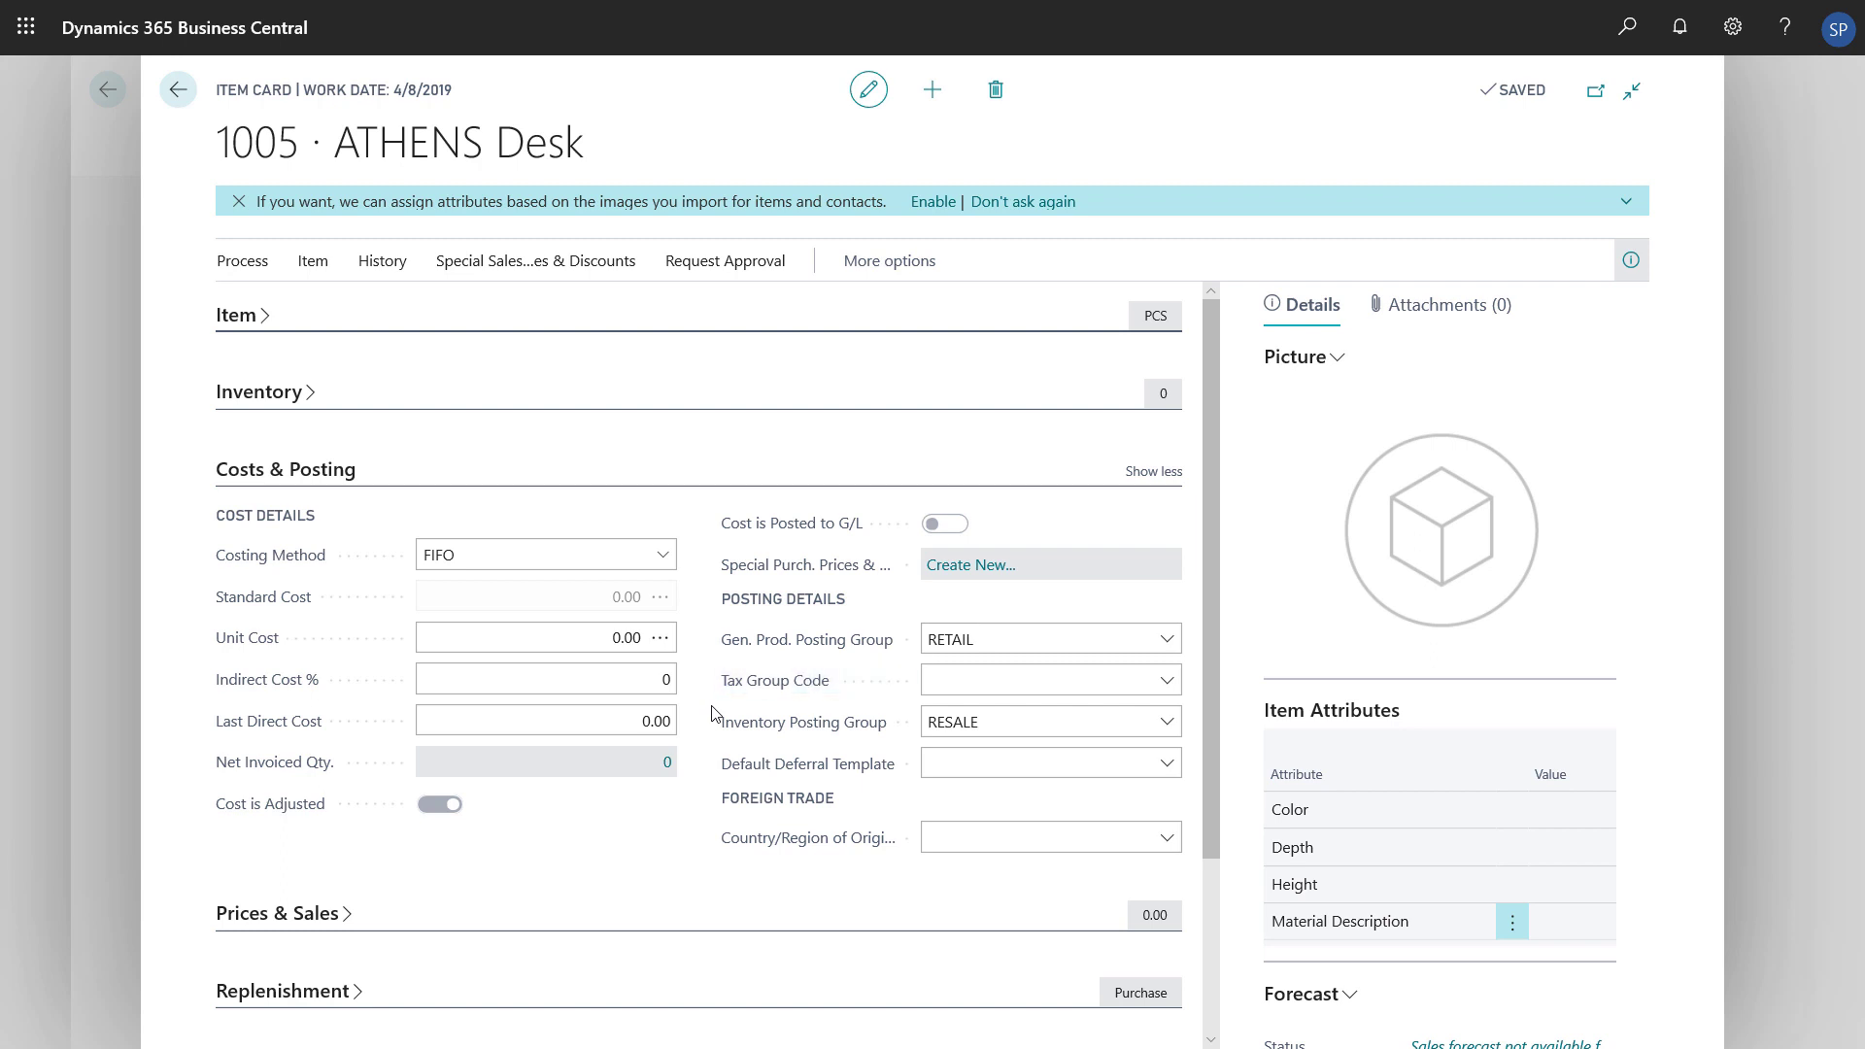
Choose FURNITURE from the Tax Group Code list and save it
click(1167, 684)
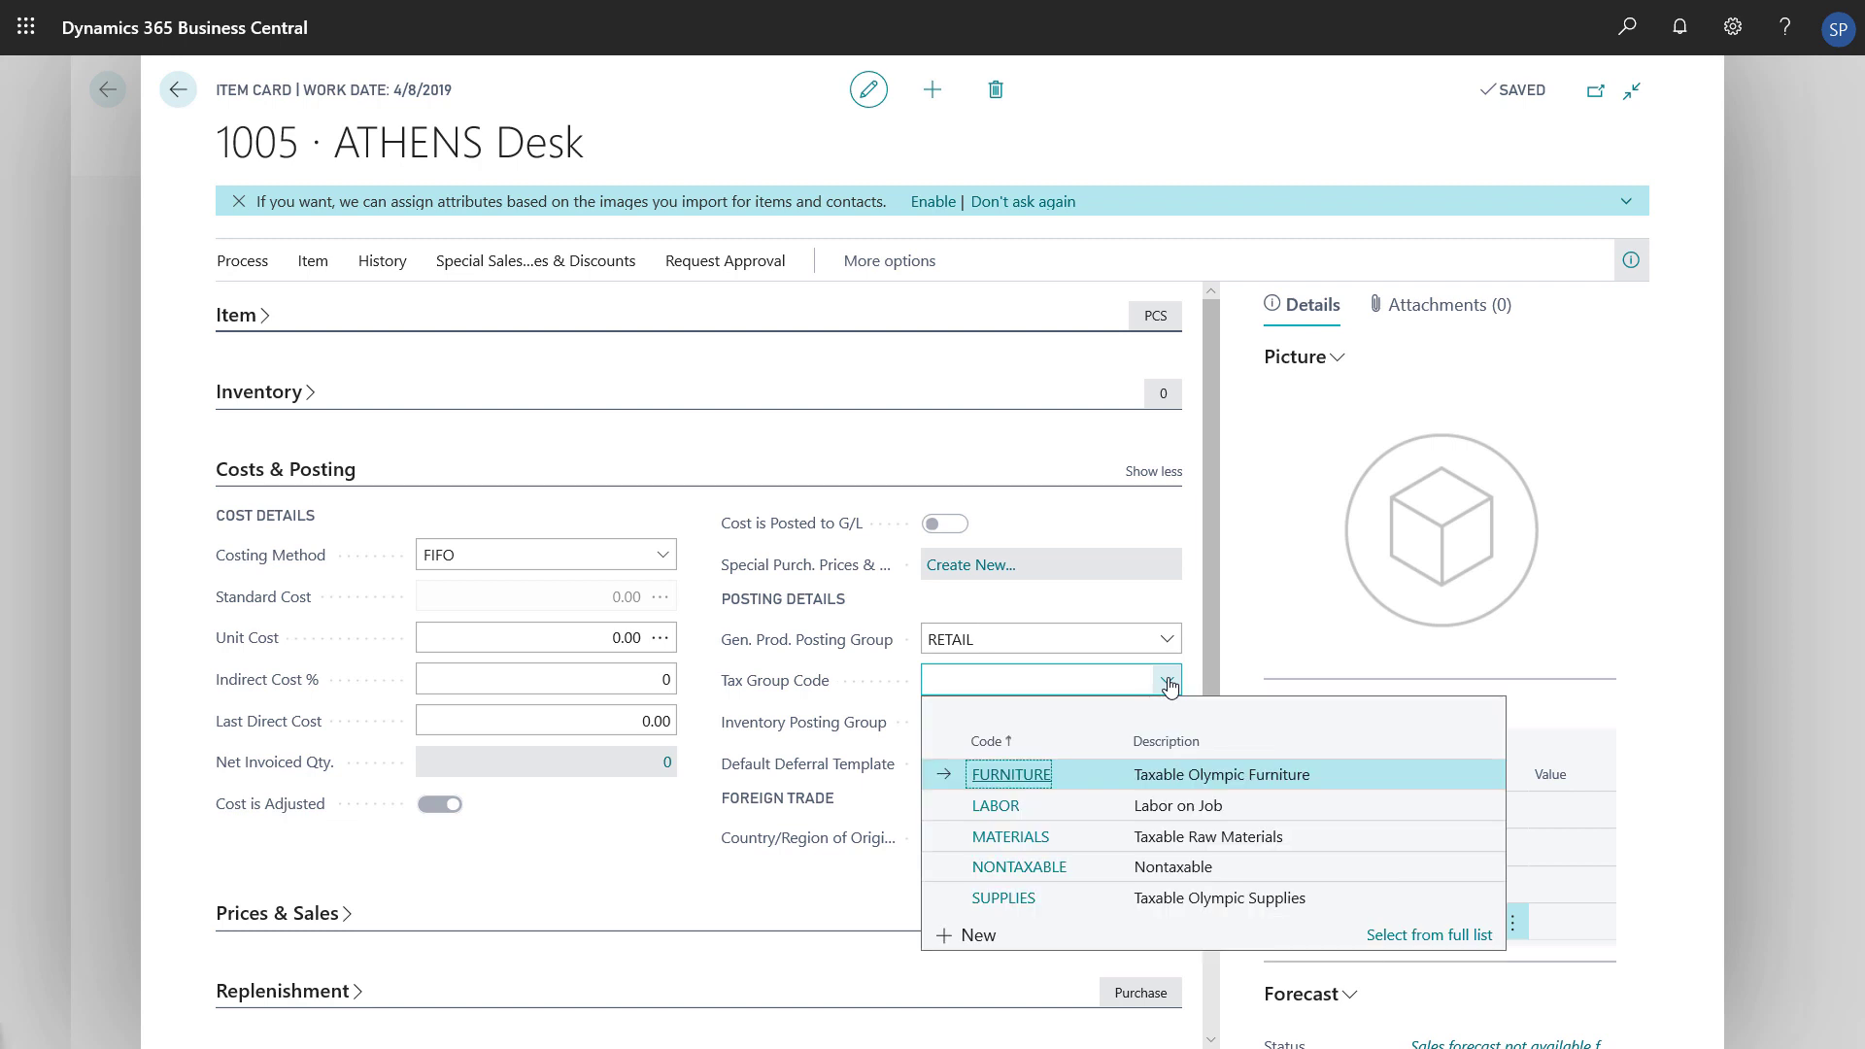
click(1032, 781)
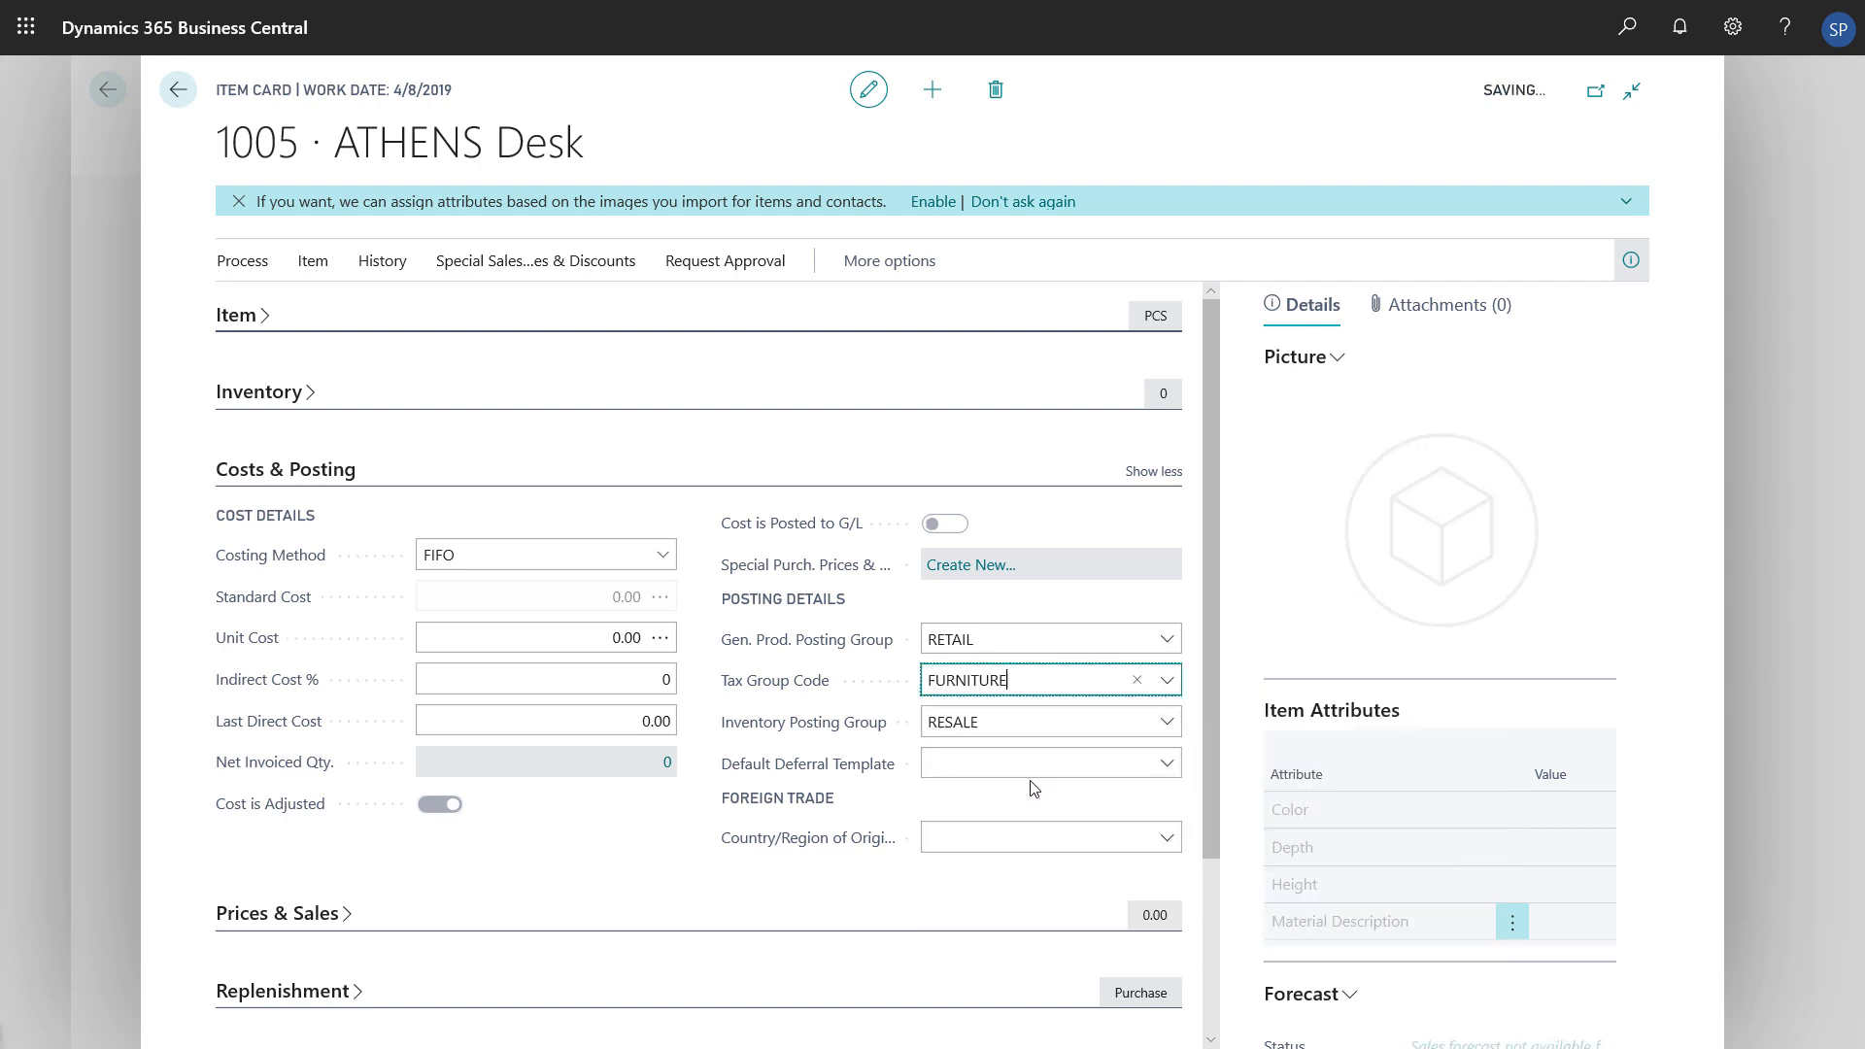
click(664, 877)
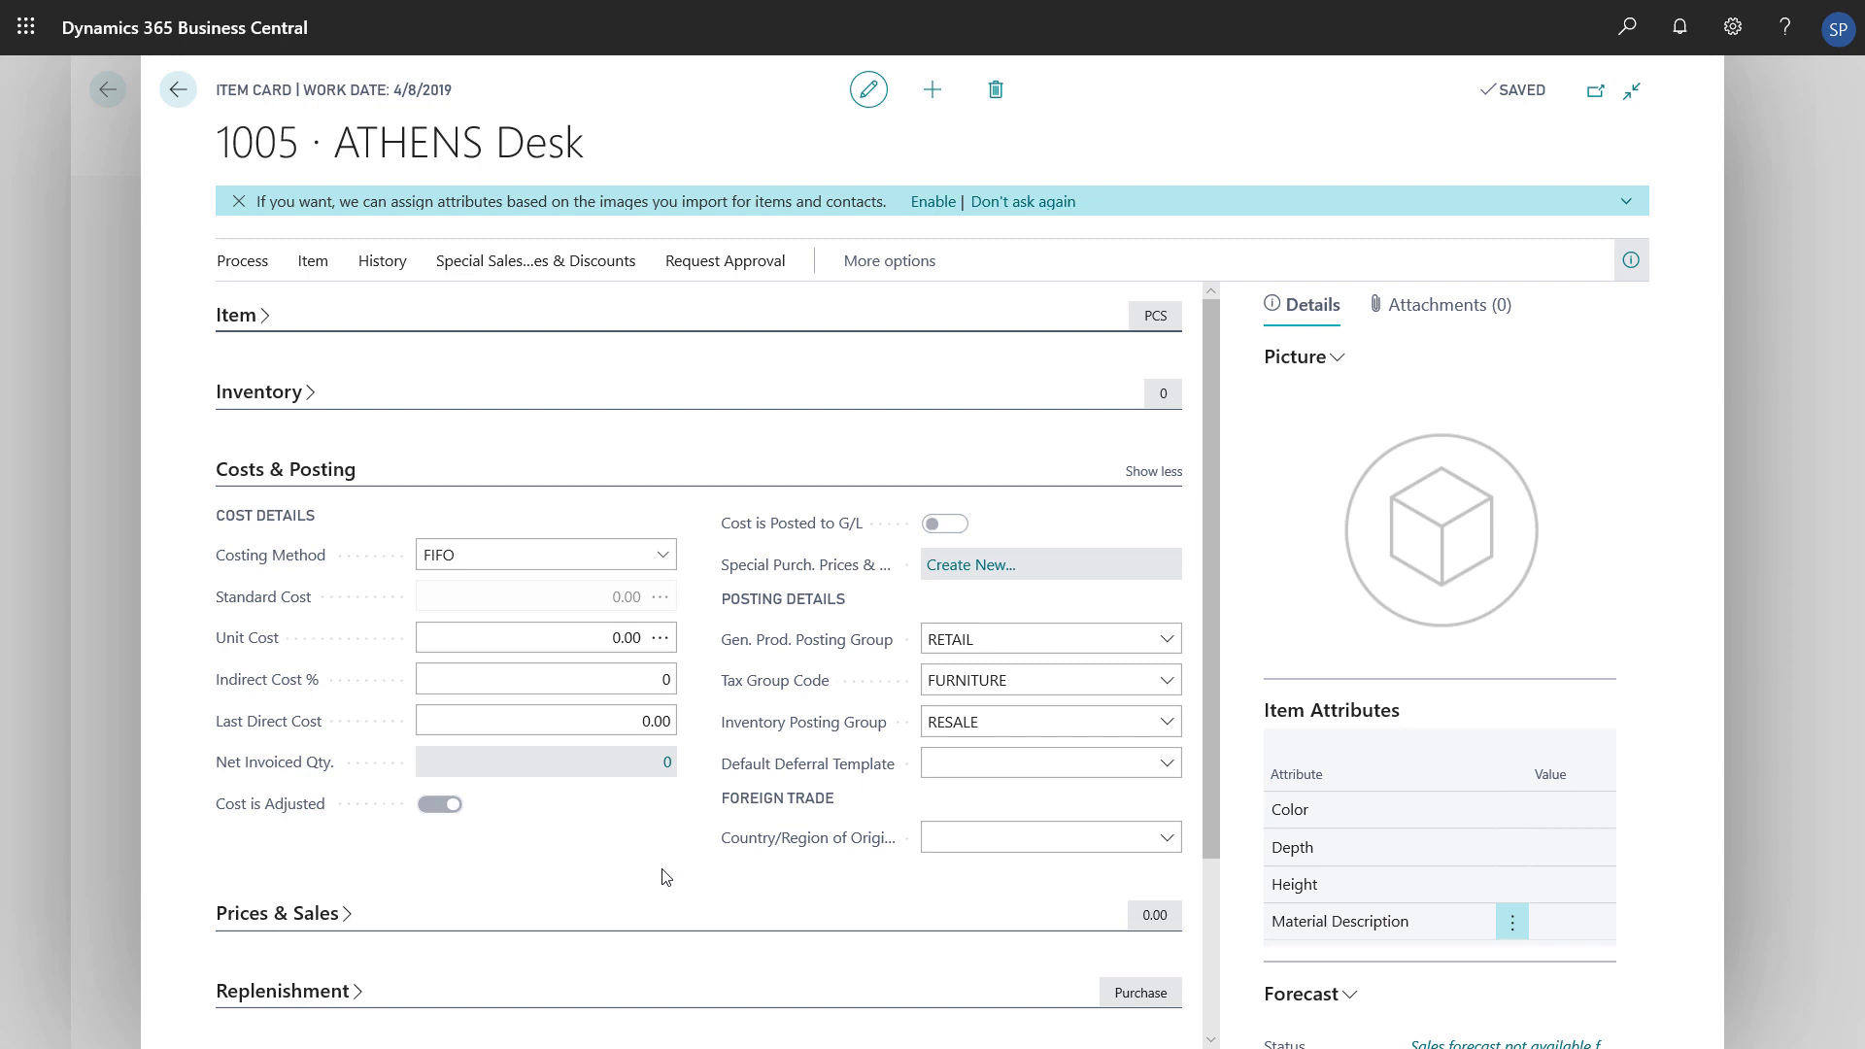
Expand all Prices & Sales fields and enter 1000.80 as the unit price
click(280, 496)
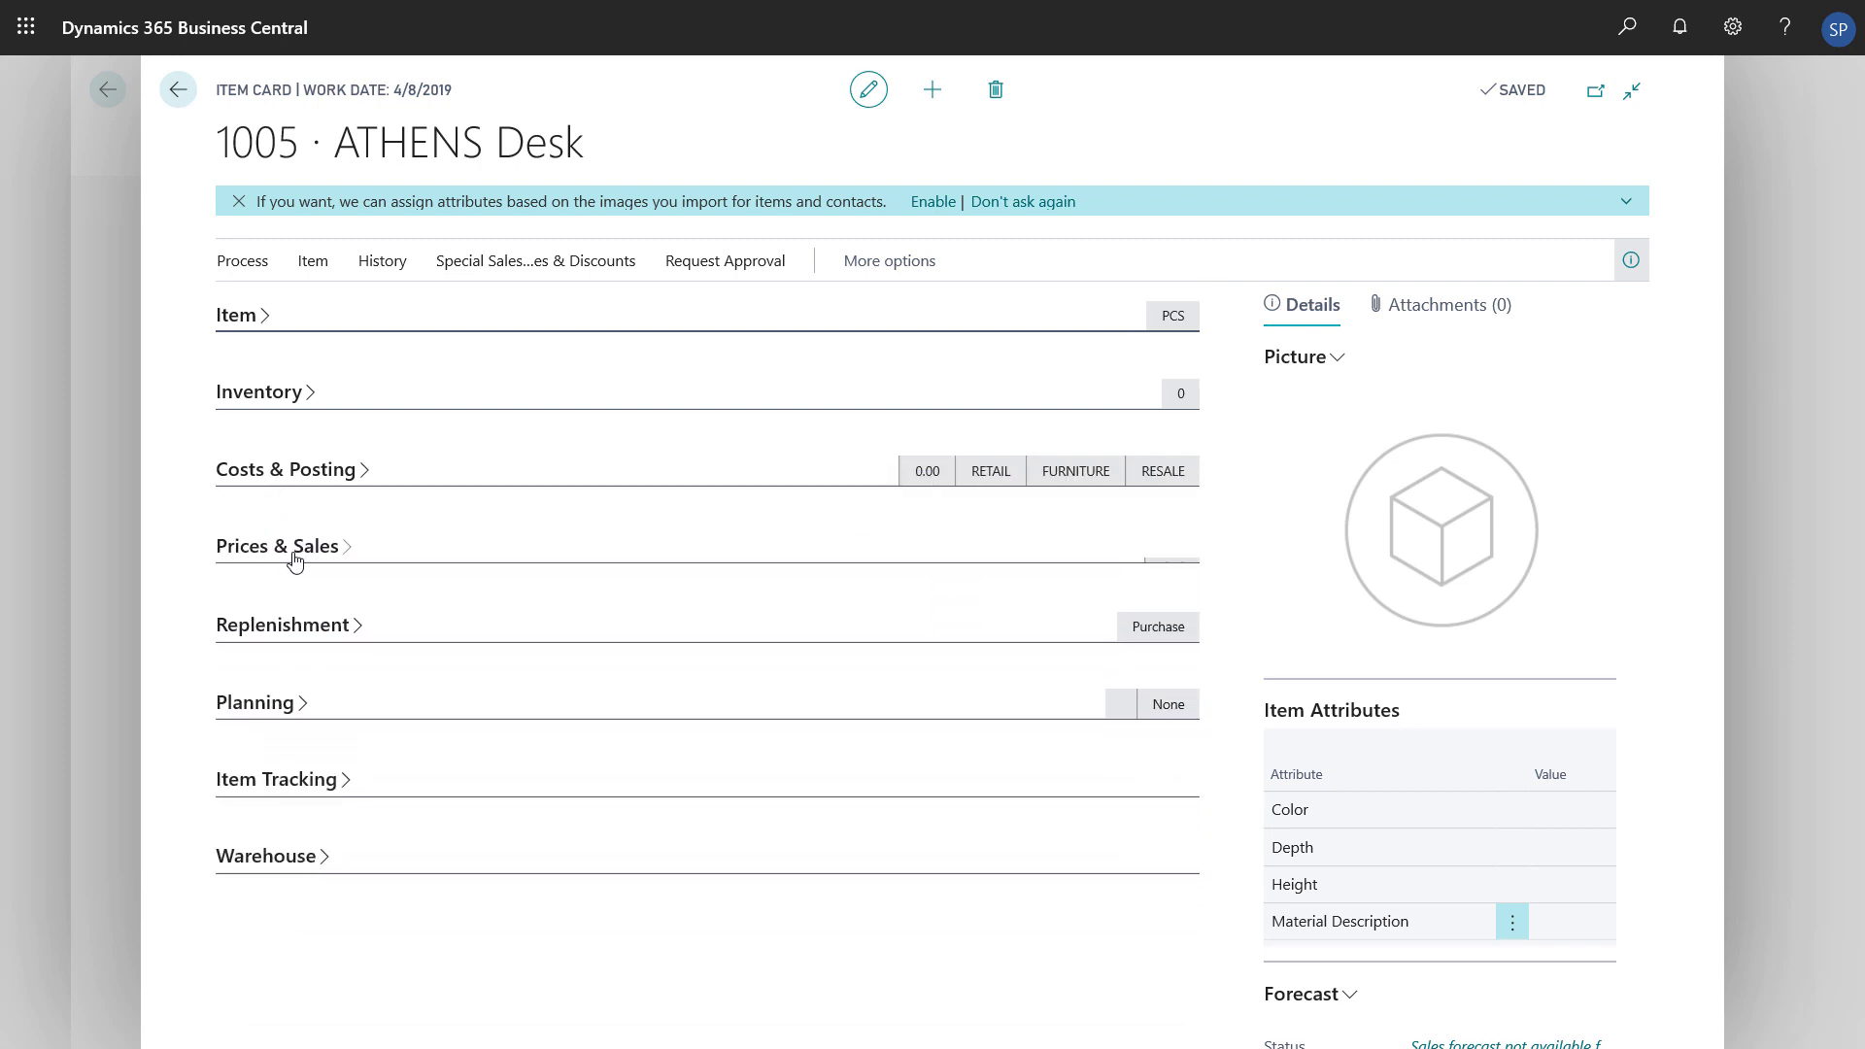
click(290, 550)
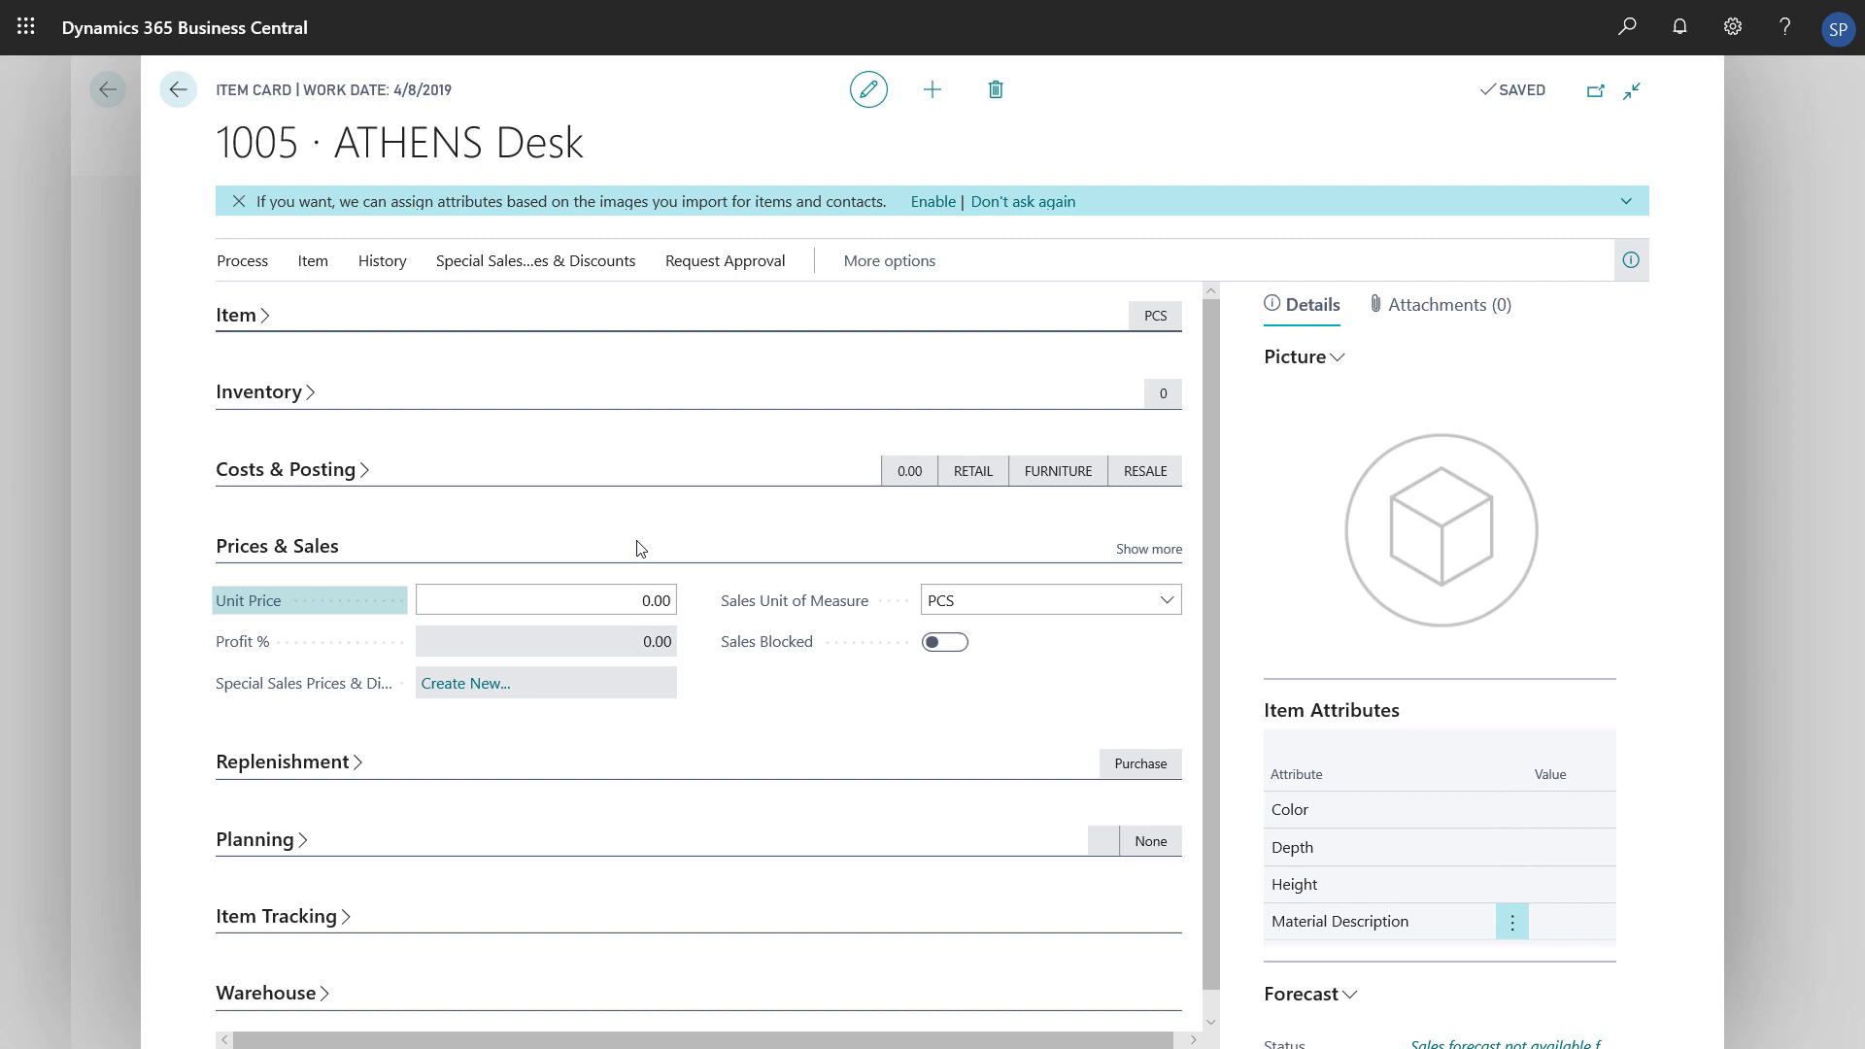
click(1149, 548)
click(620, 601)
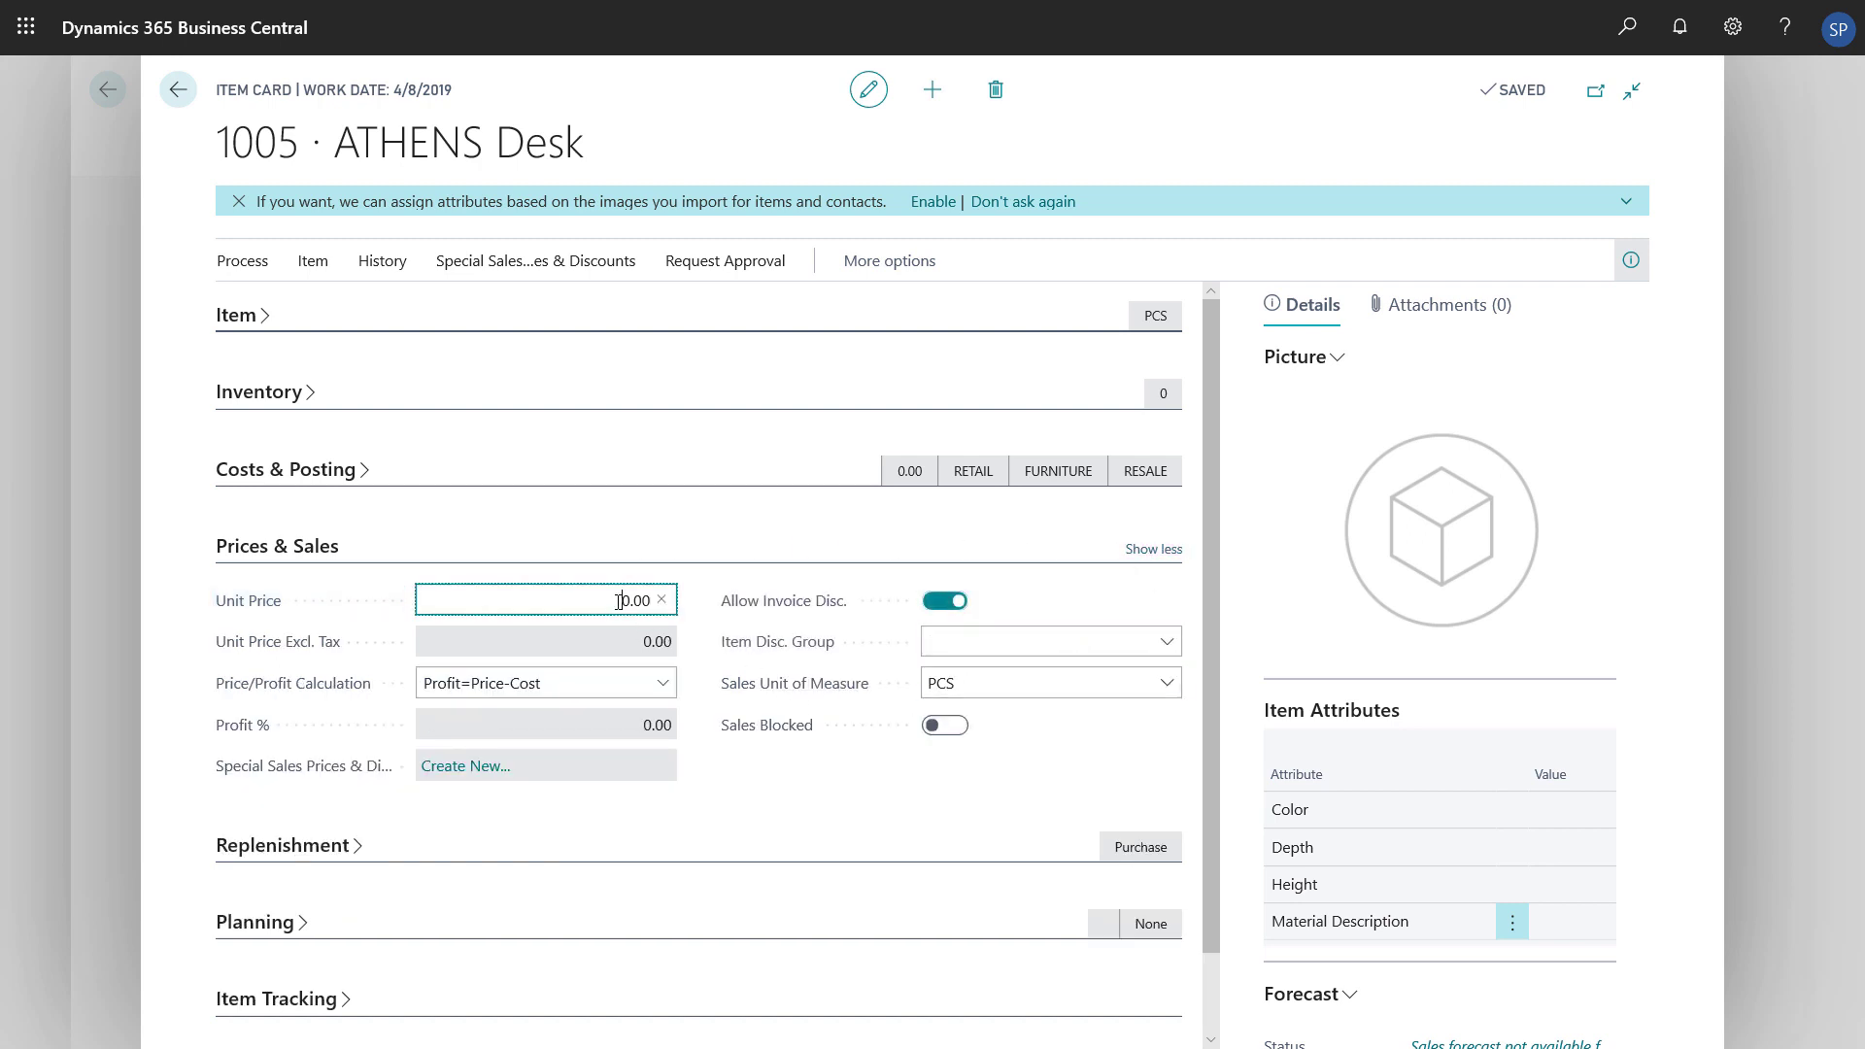
click(549, 601)
text(1000.80)
click(764, 777)
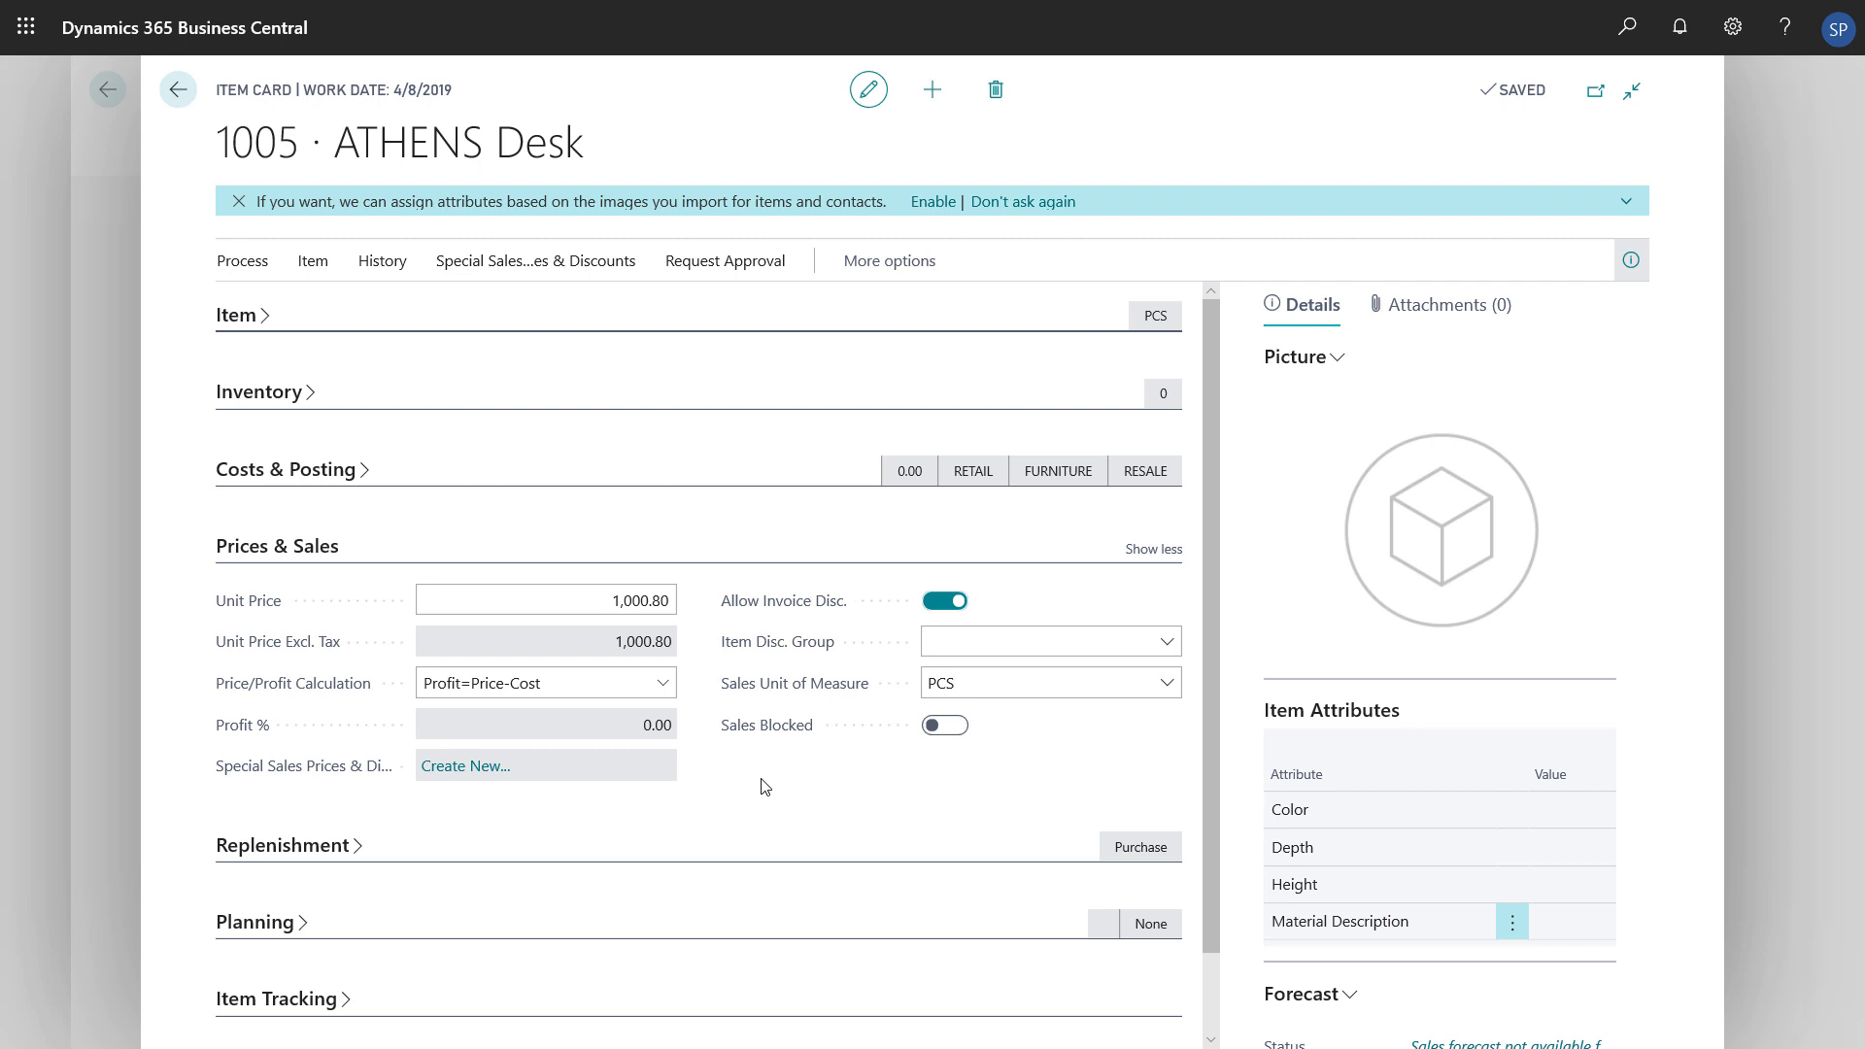
Review the Replenishment and Planning FastTabs, then leave only Item Tracking expanded
click(296, 548)
click(269, 627)
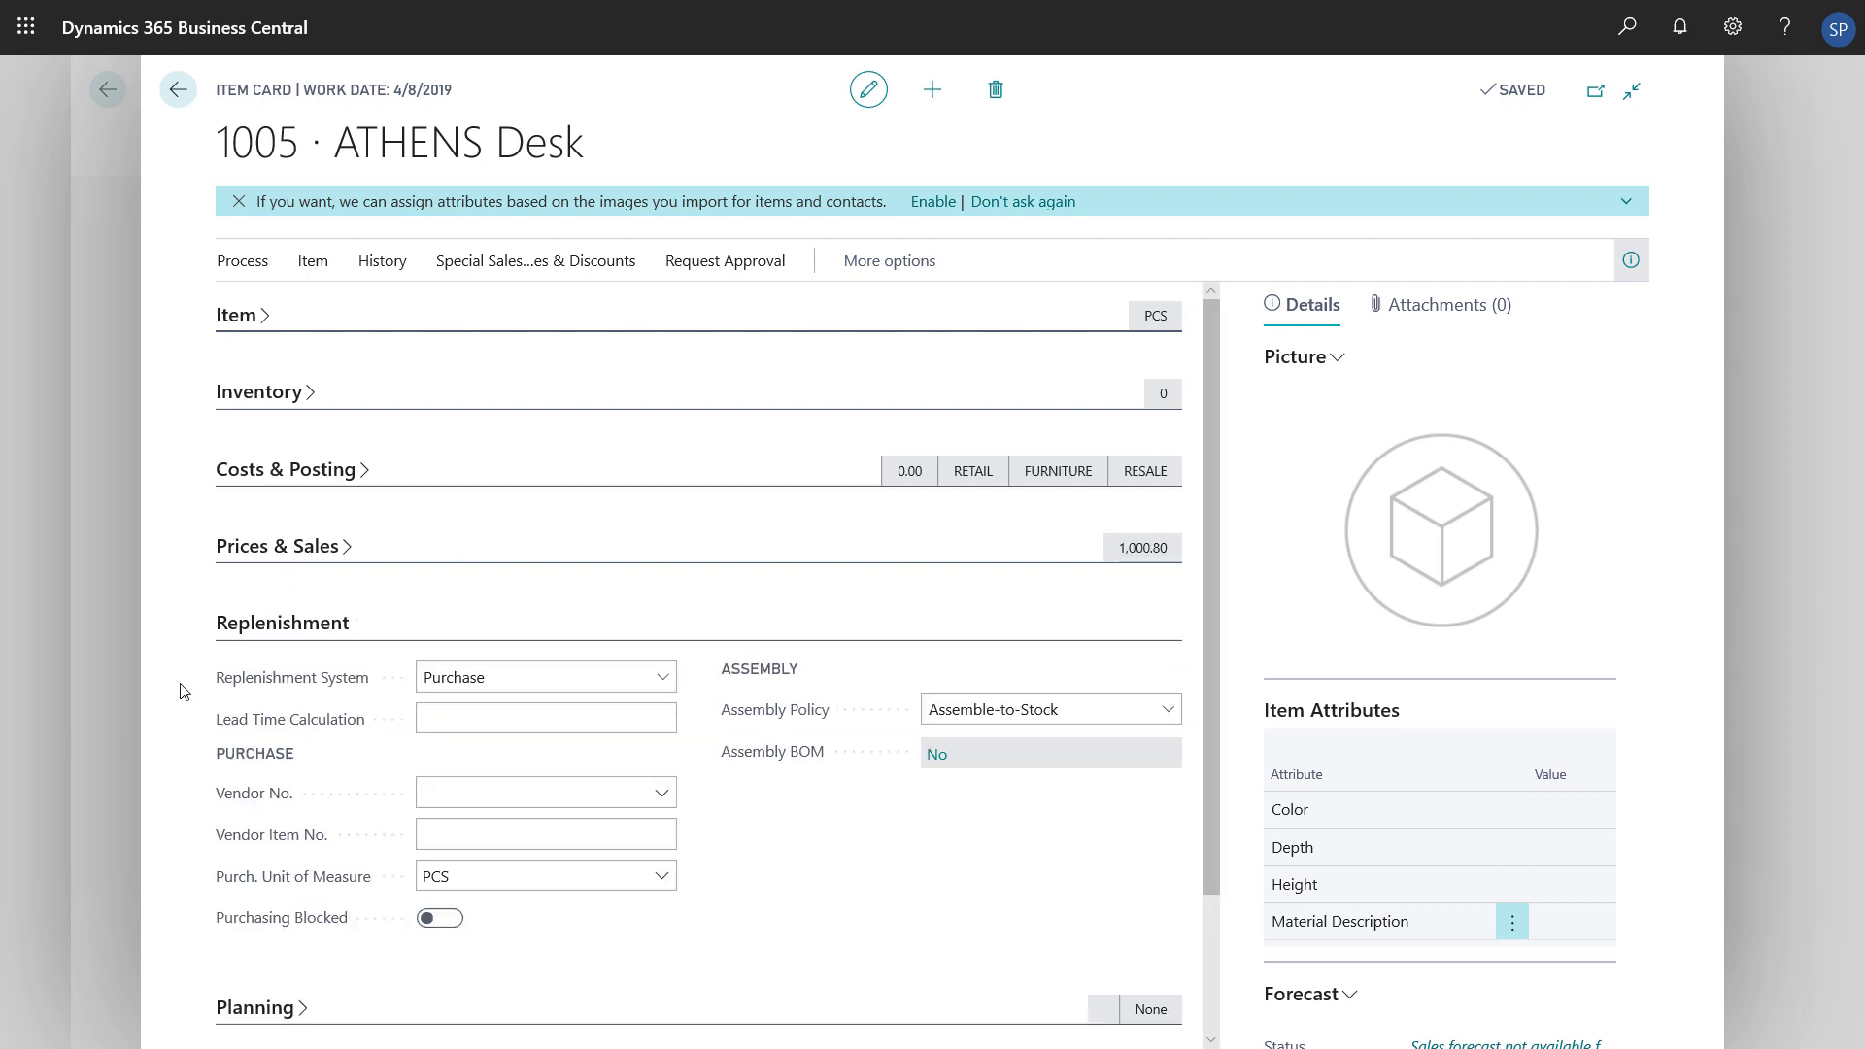
click(247, 633)
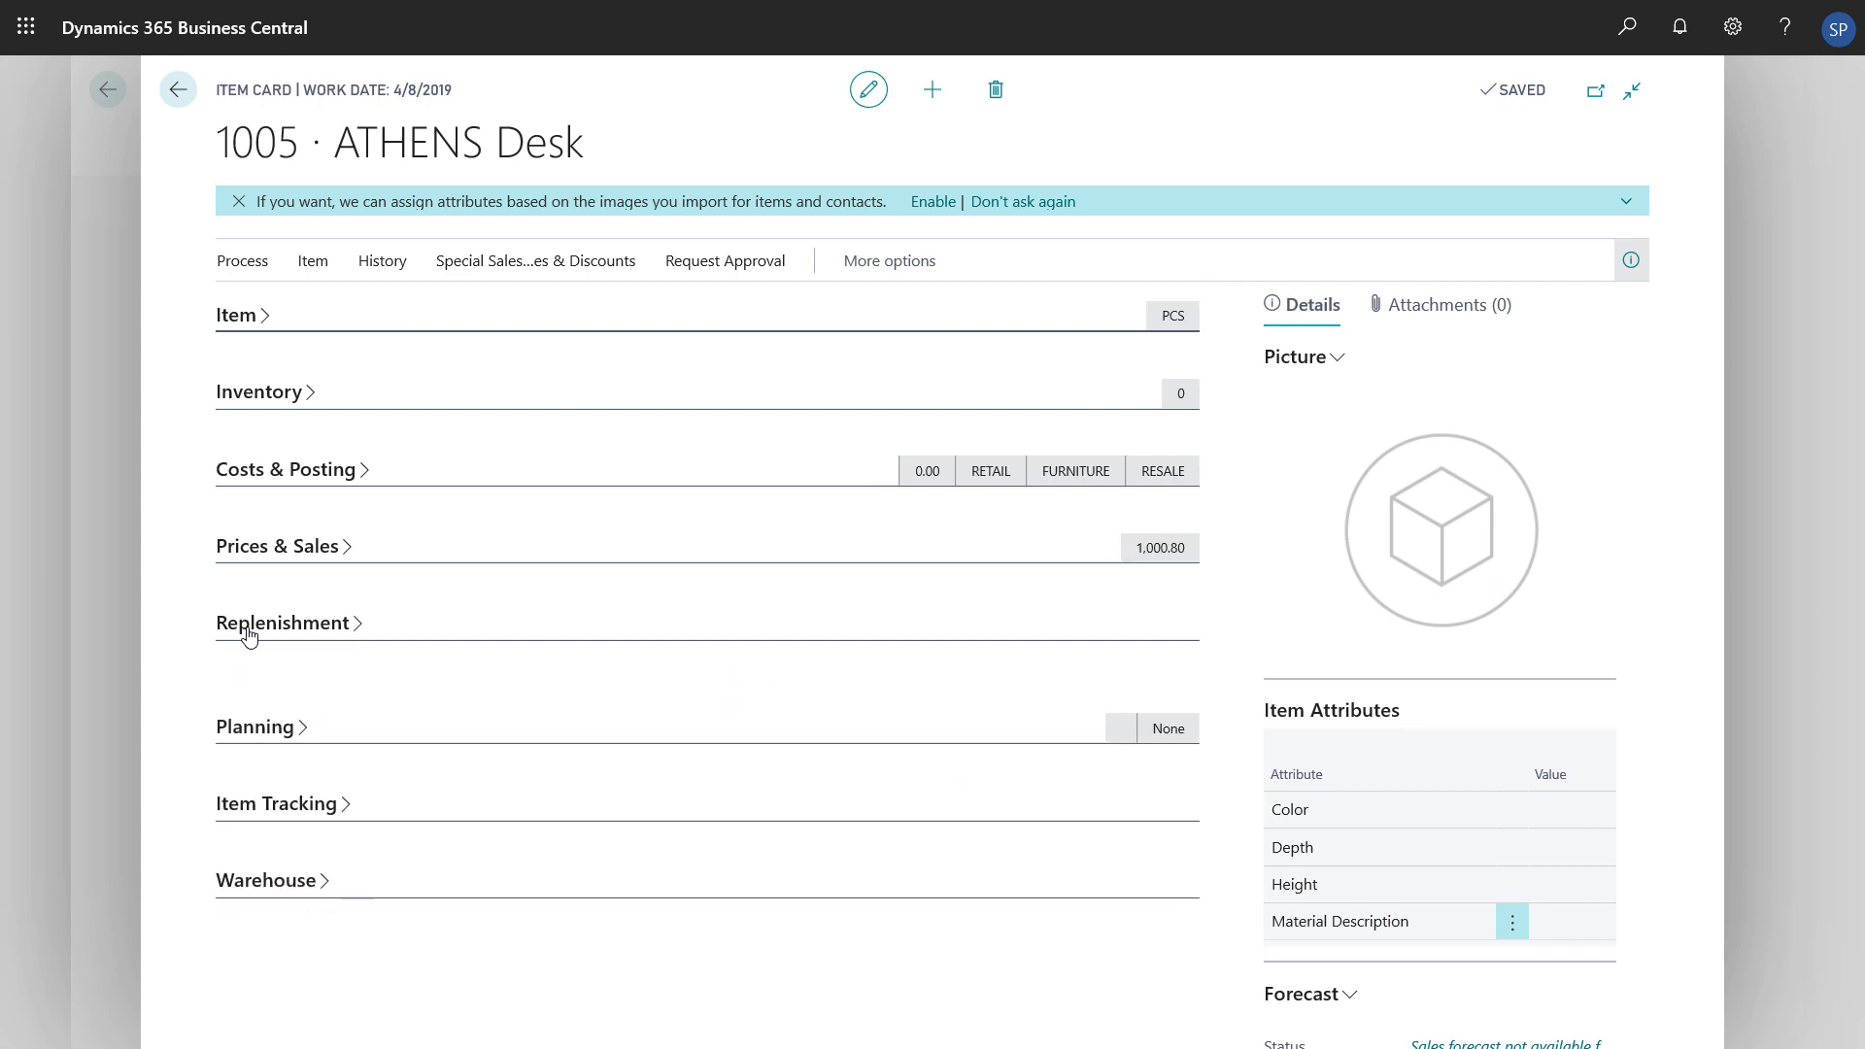
click(231, 706)
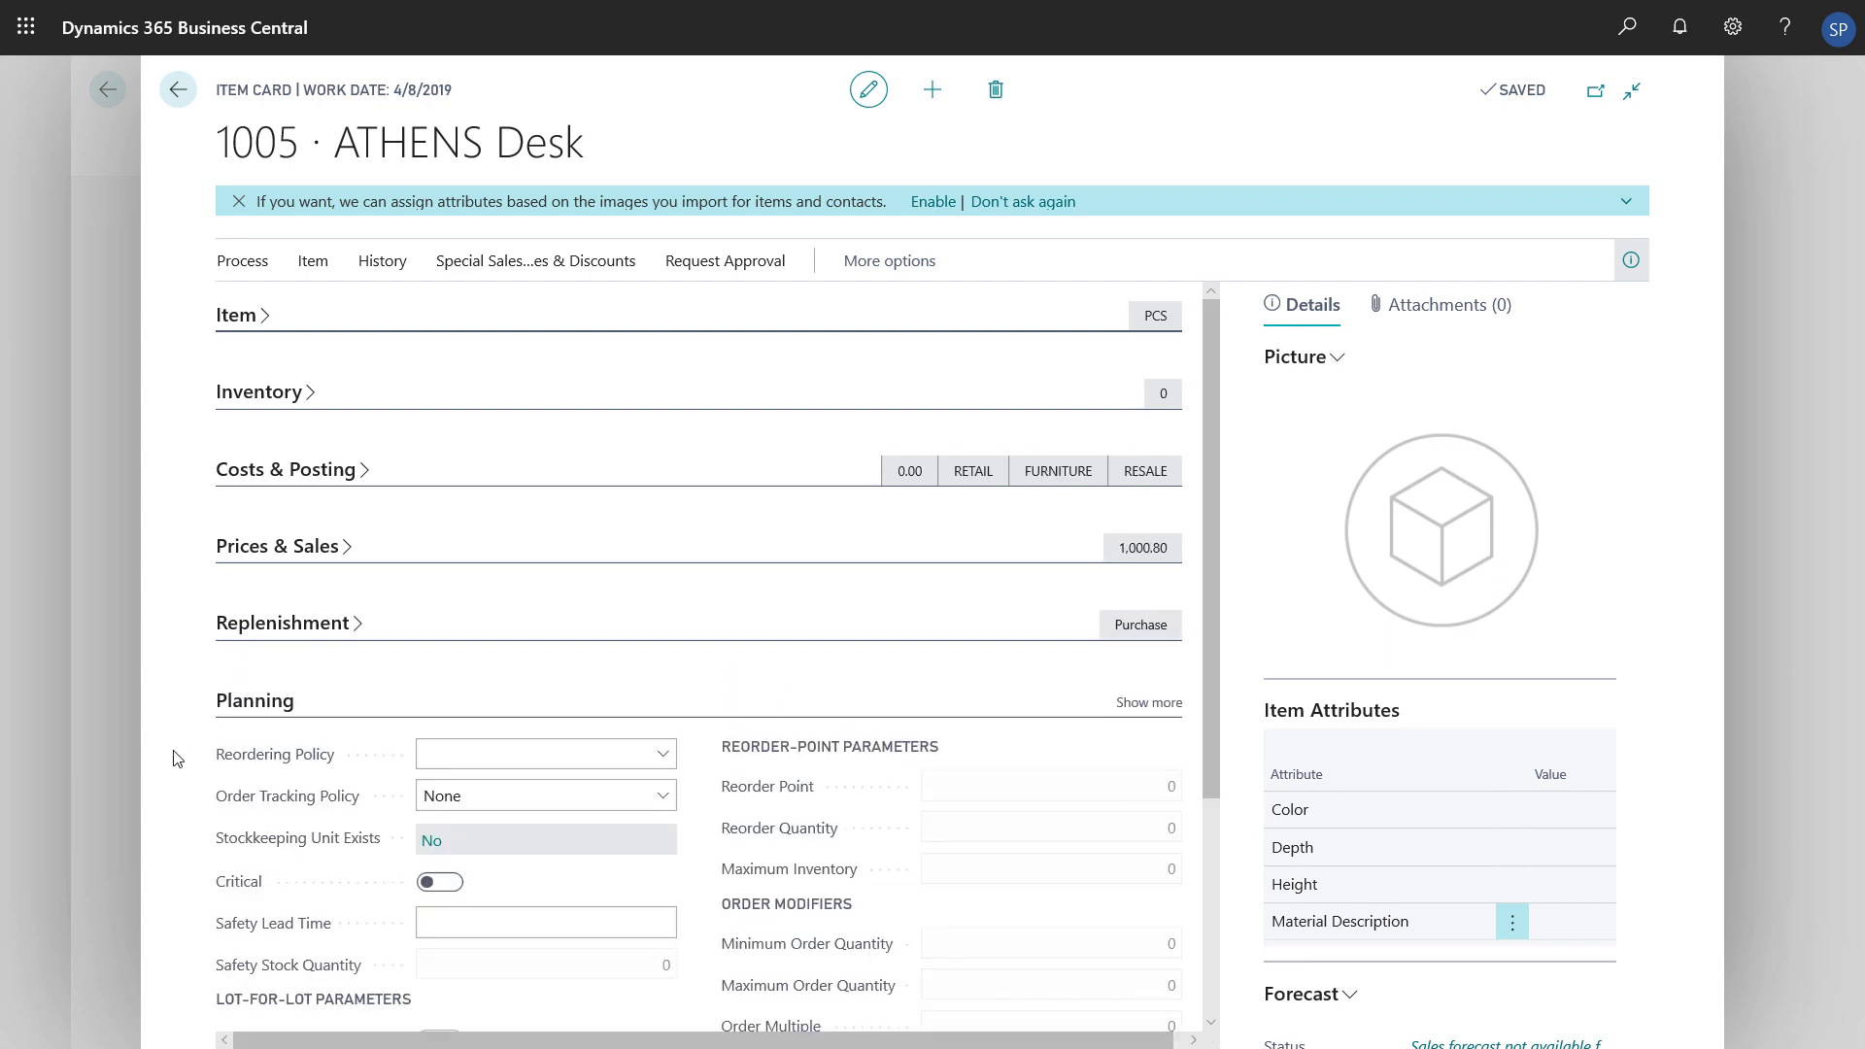
scroll(796, 863, down, 3)
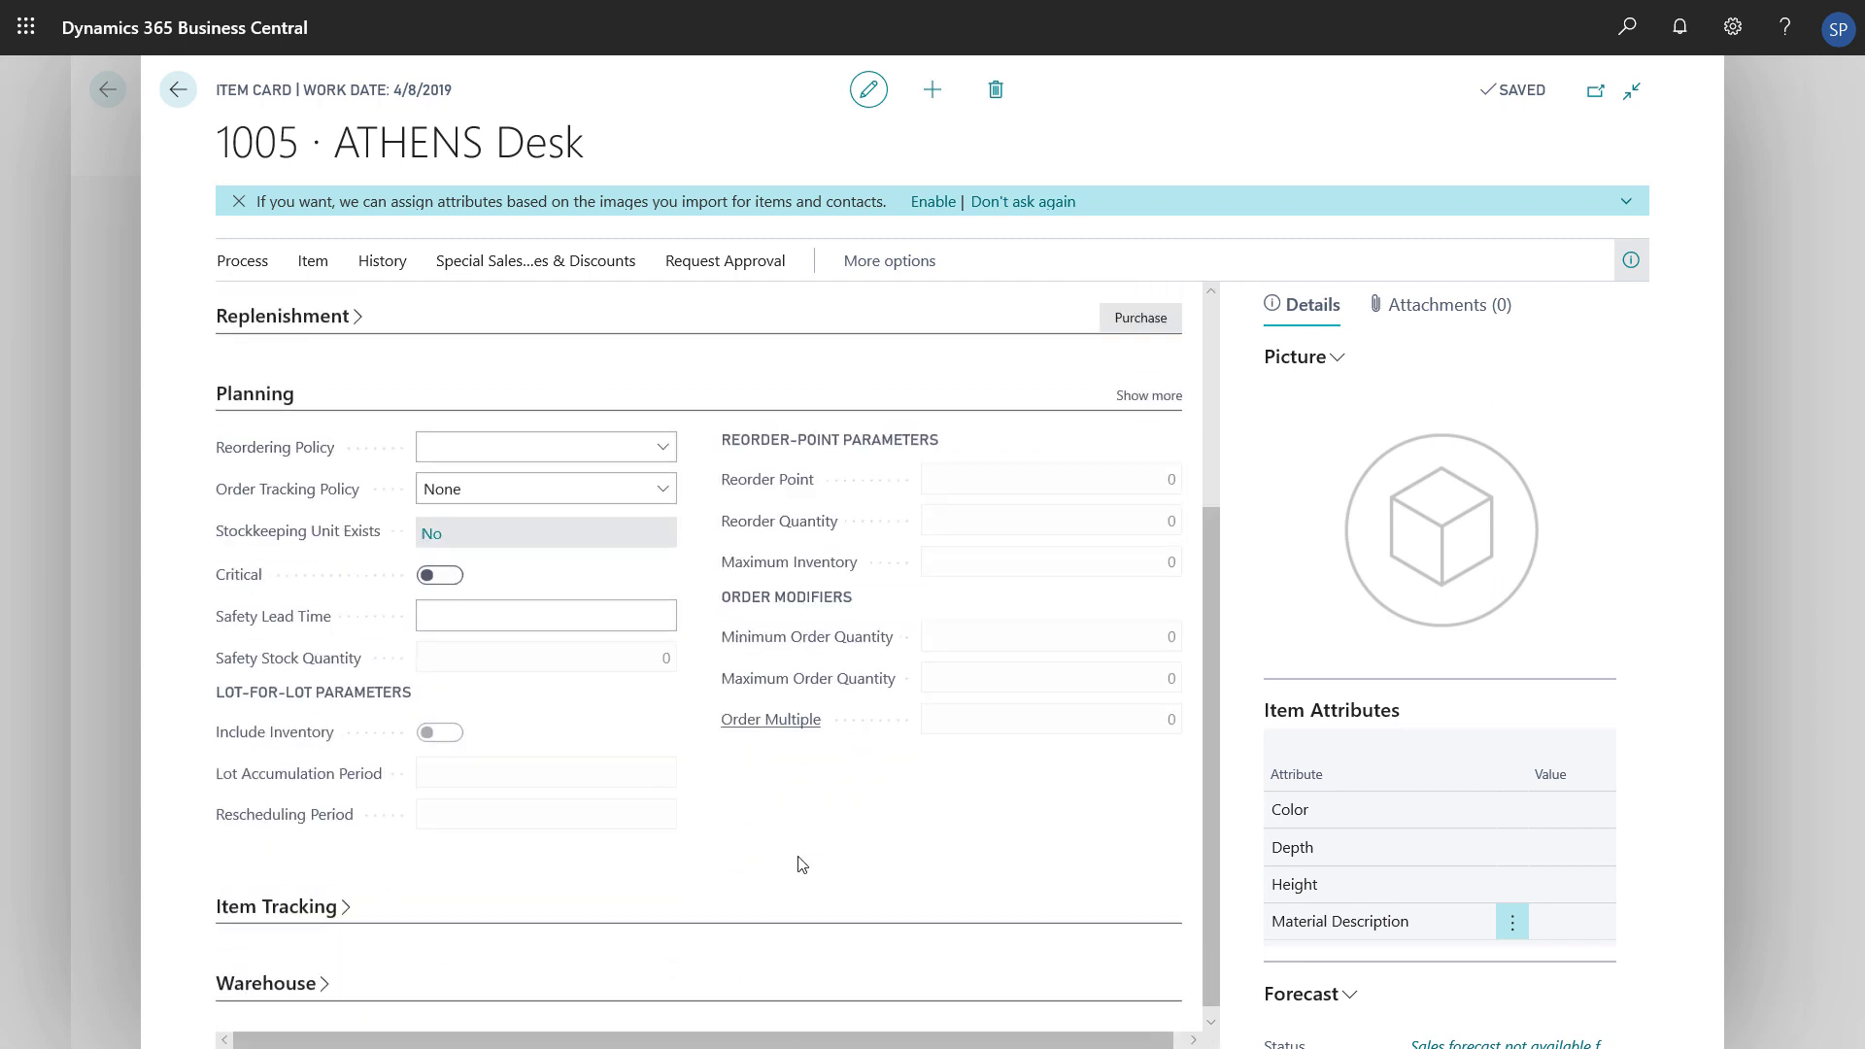
click(1174, 398)
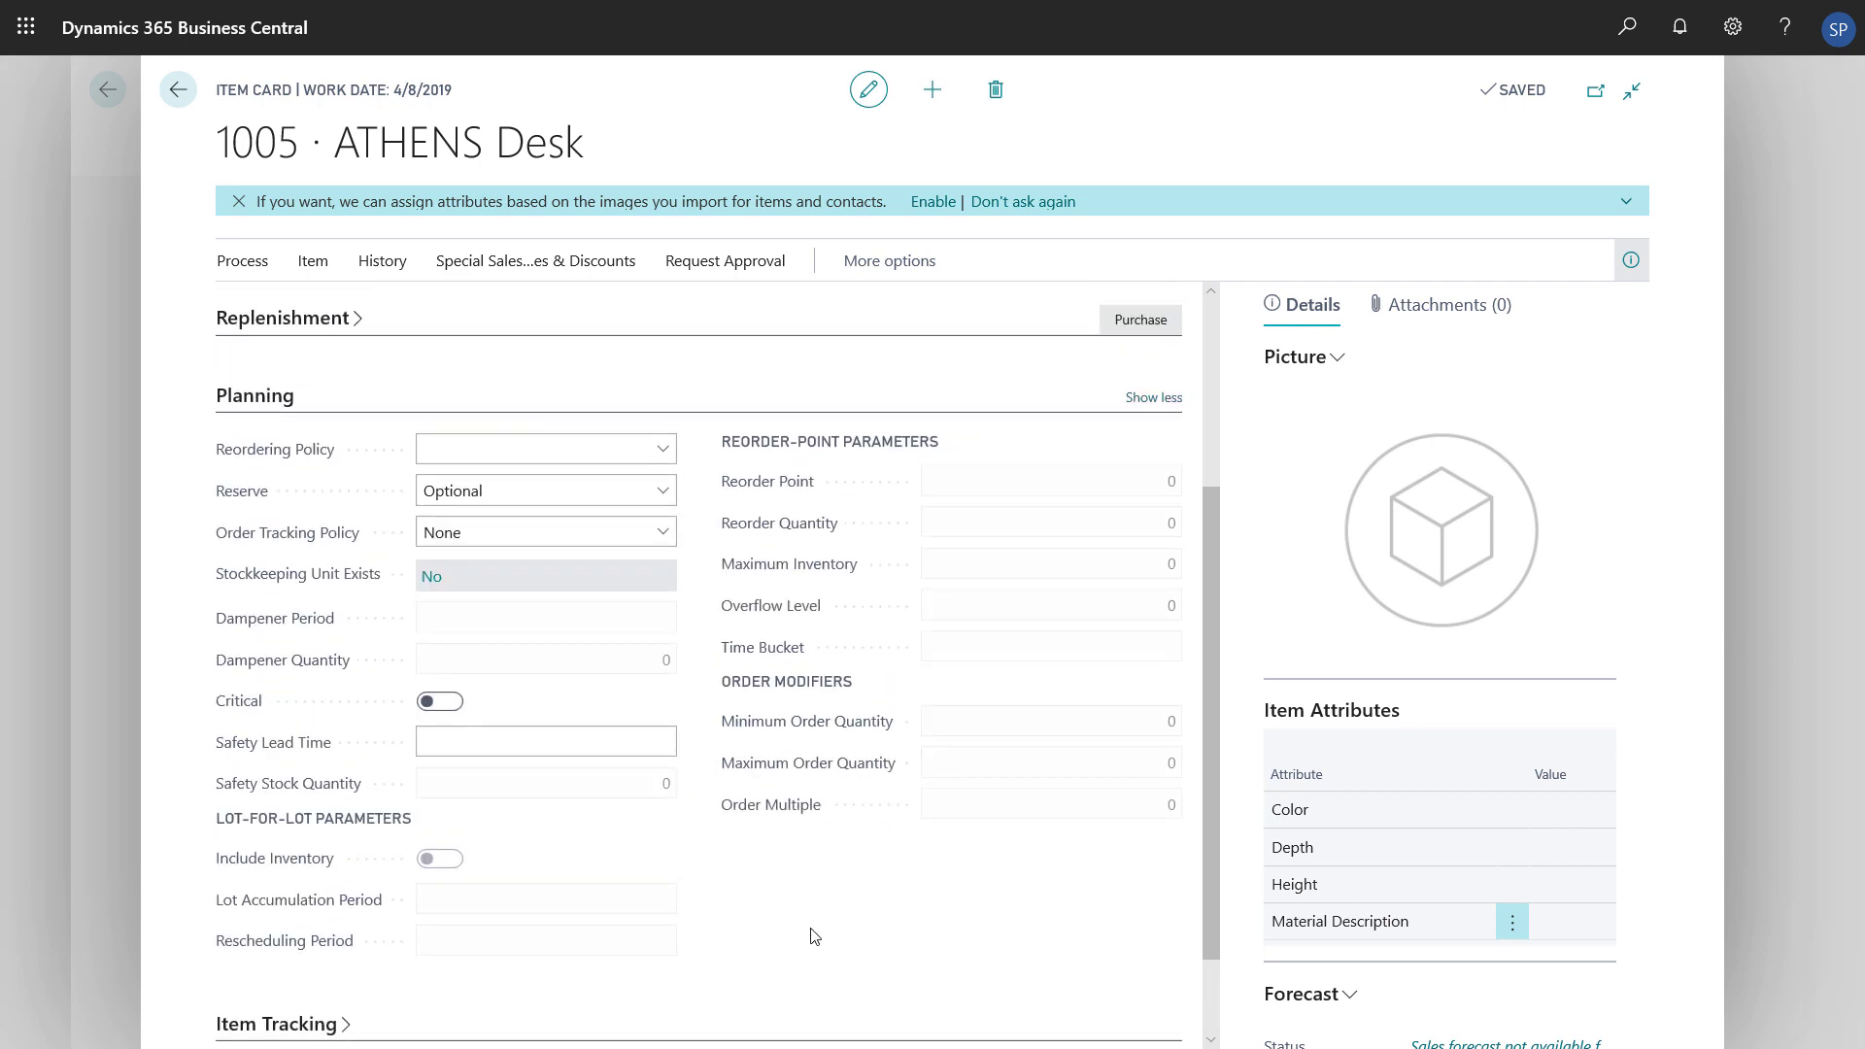
click(258, 398)
click(267, 777)
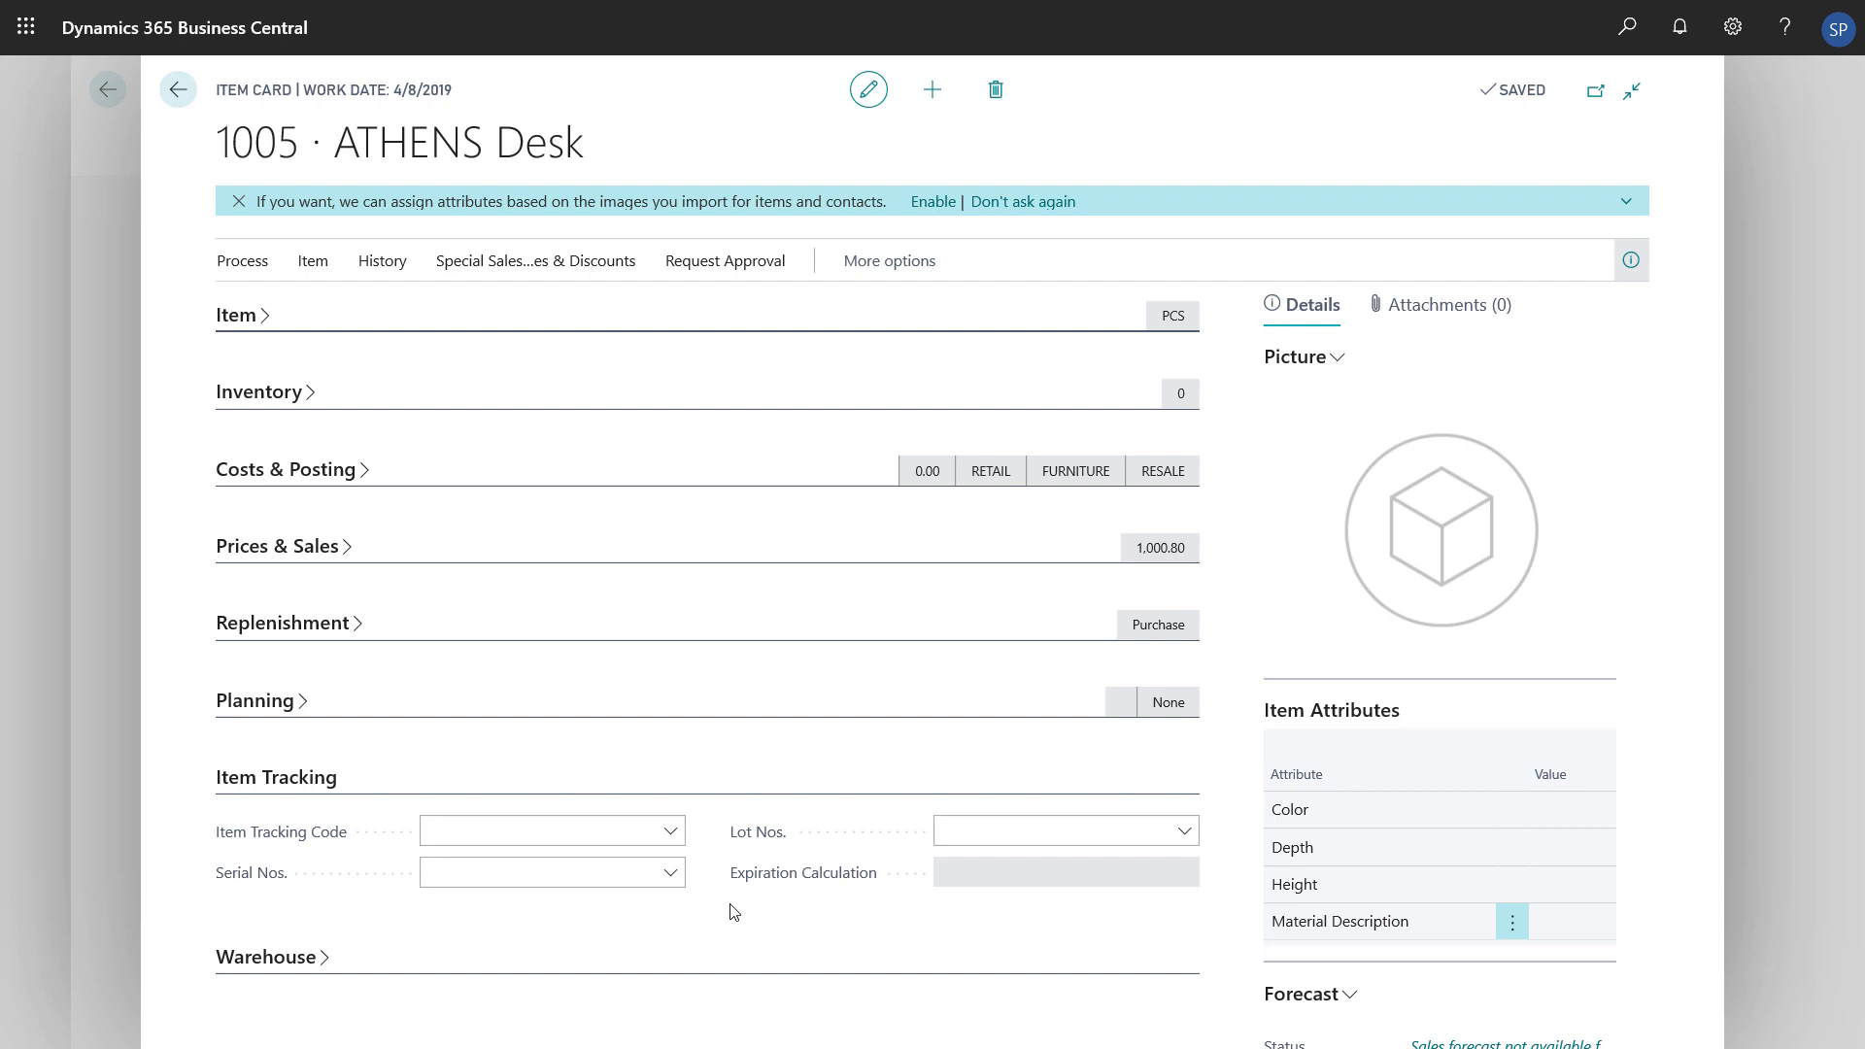
Browse the item tracking codes without choosing one, then collapse the Item Tracking FastTab
click(670, 832)
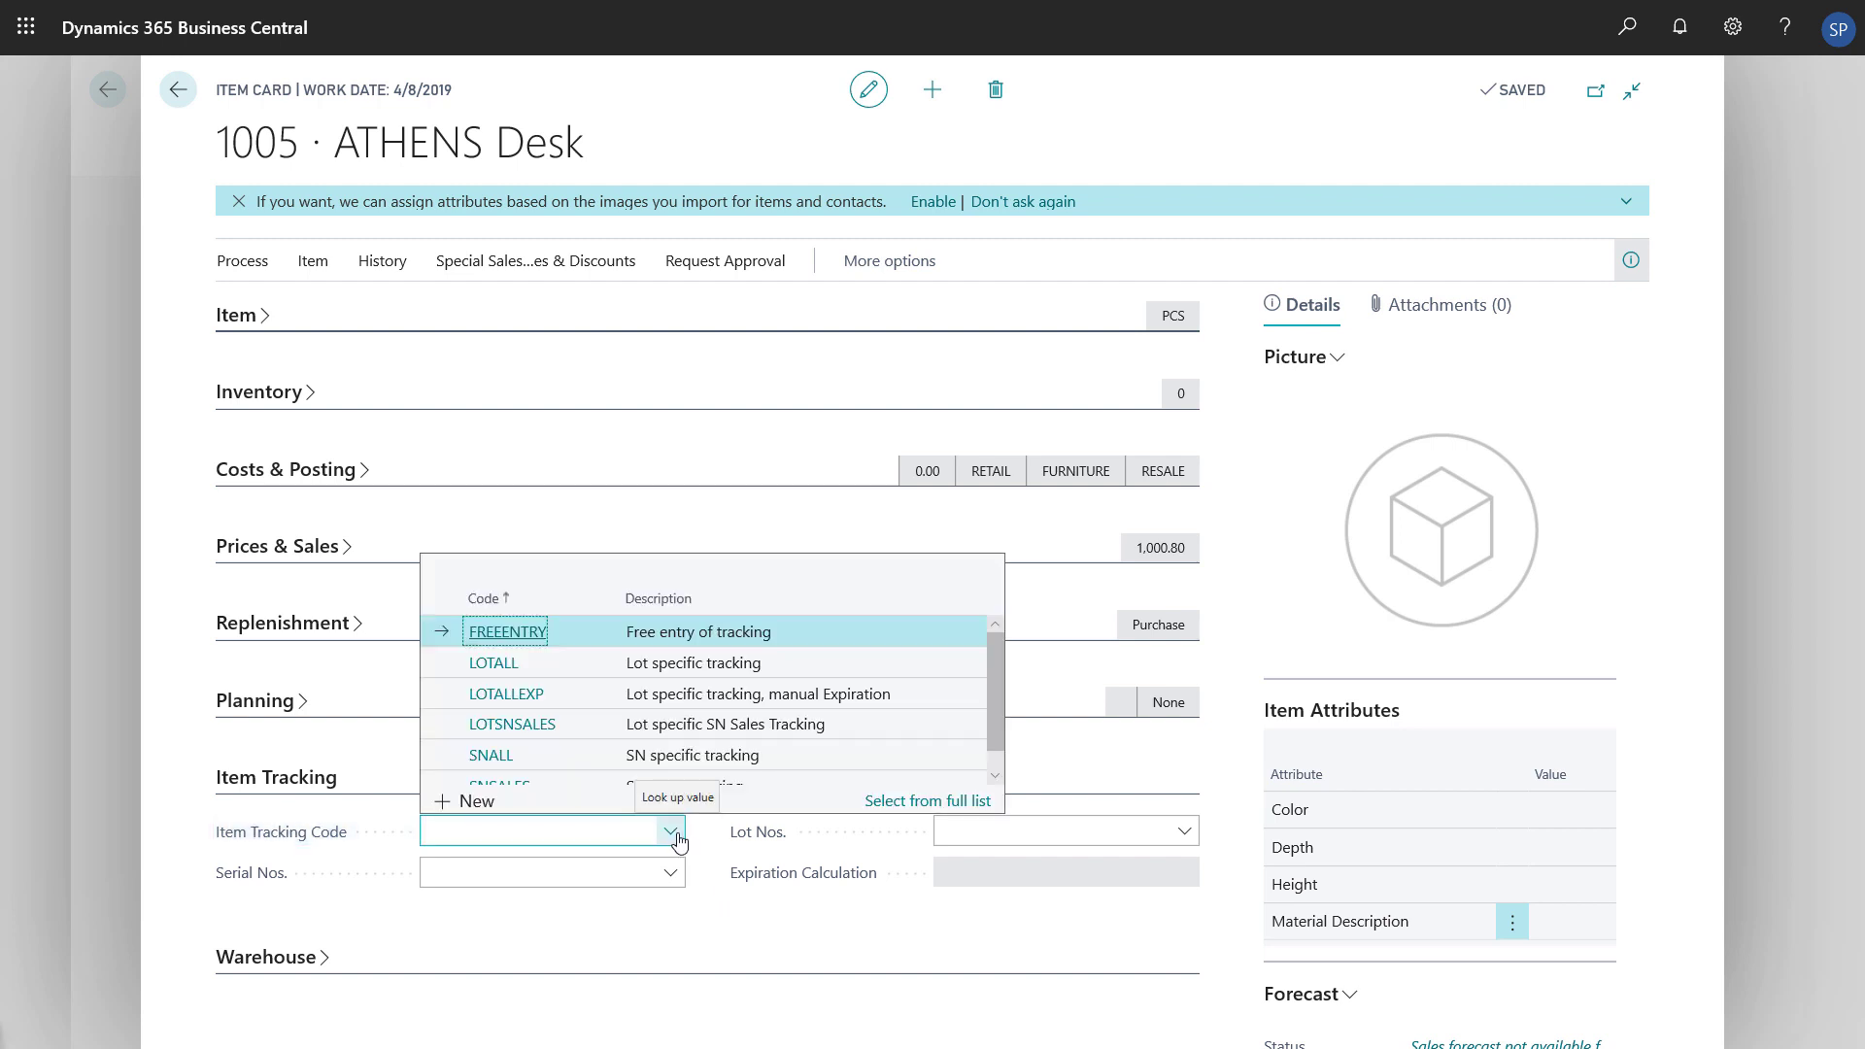
scroll(716, 724, down, 1)
scroll(713, 744, up, 1)
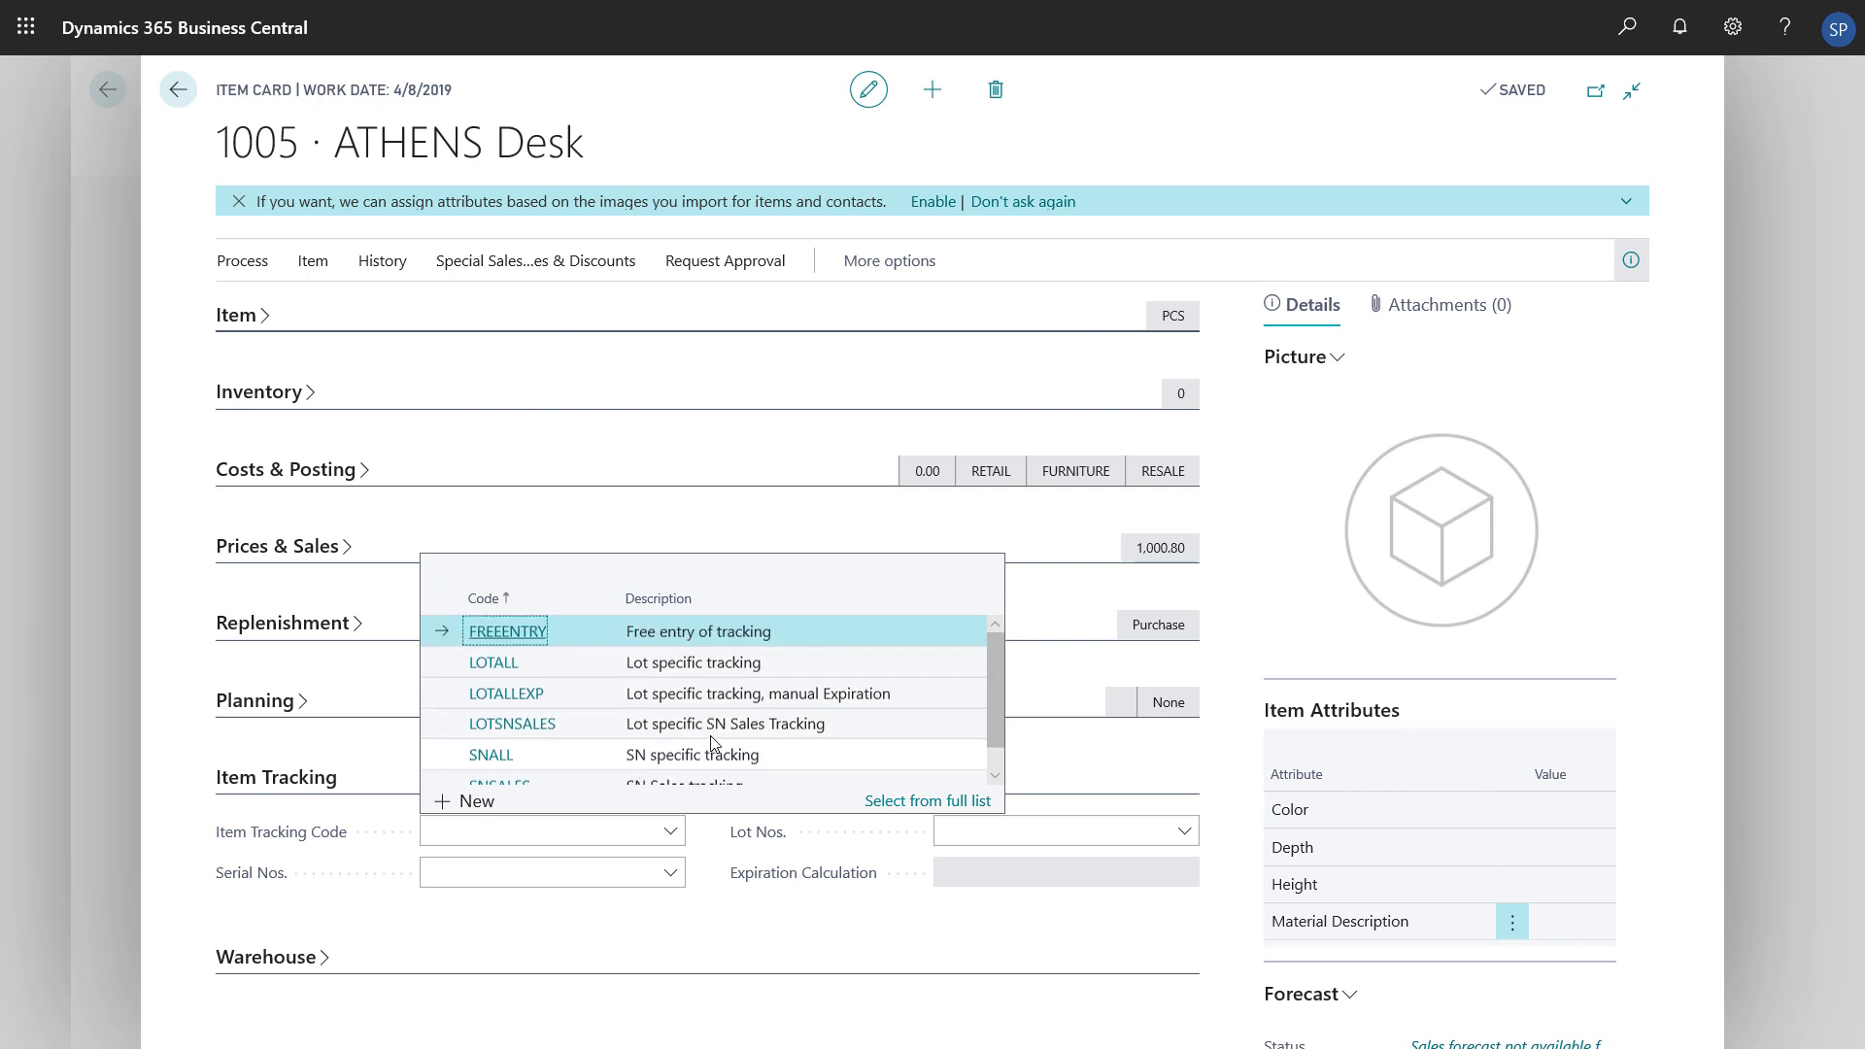
click(568, 932)
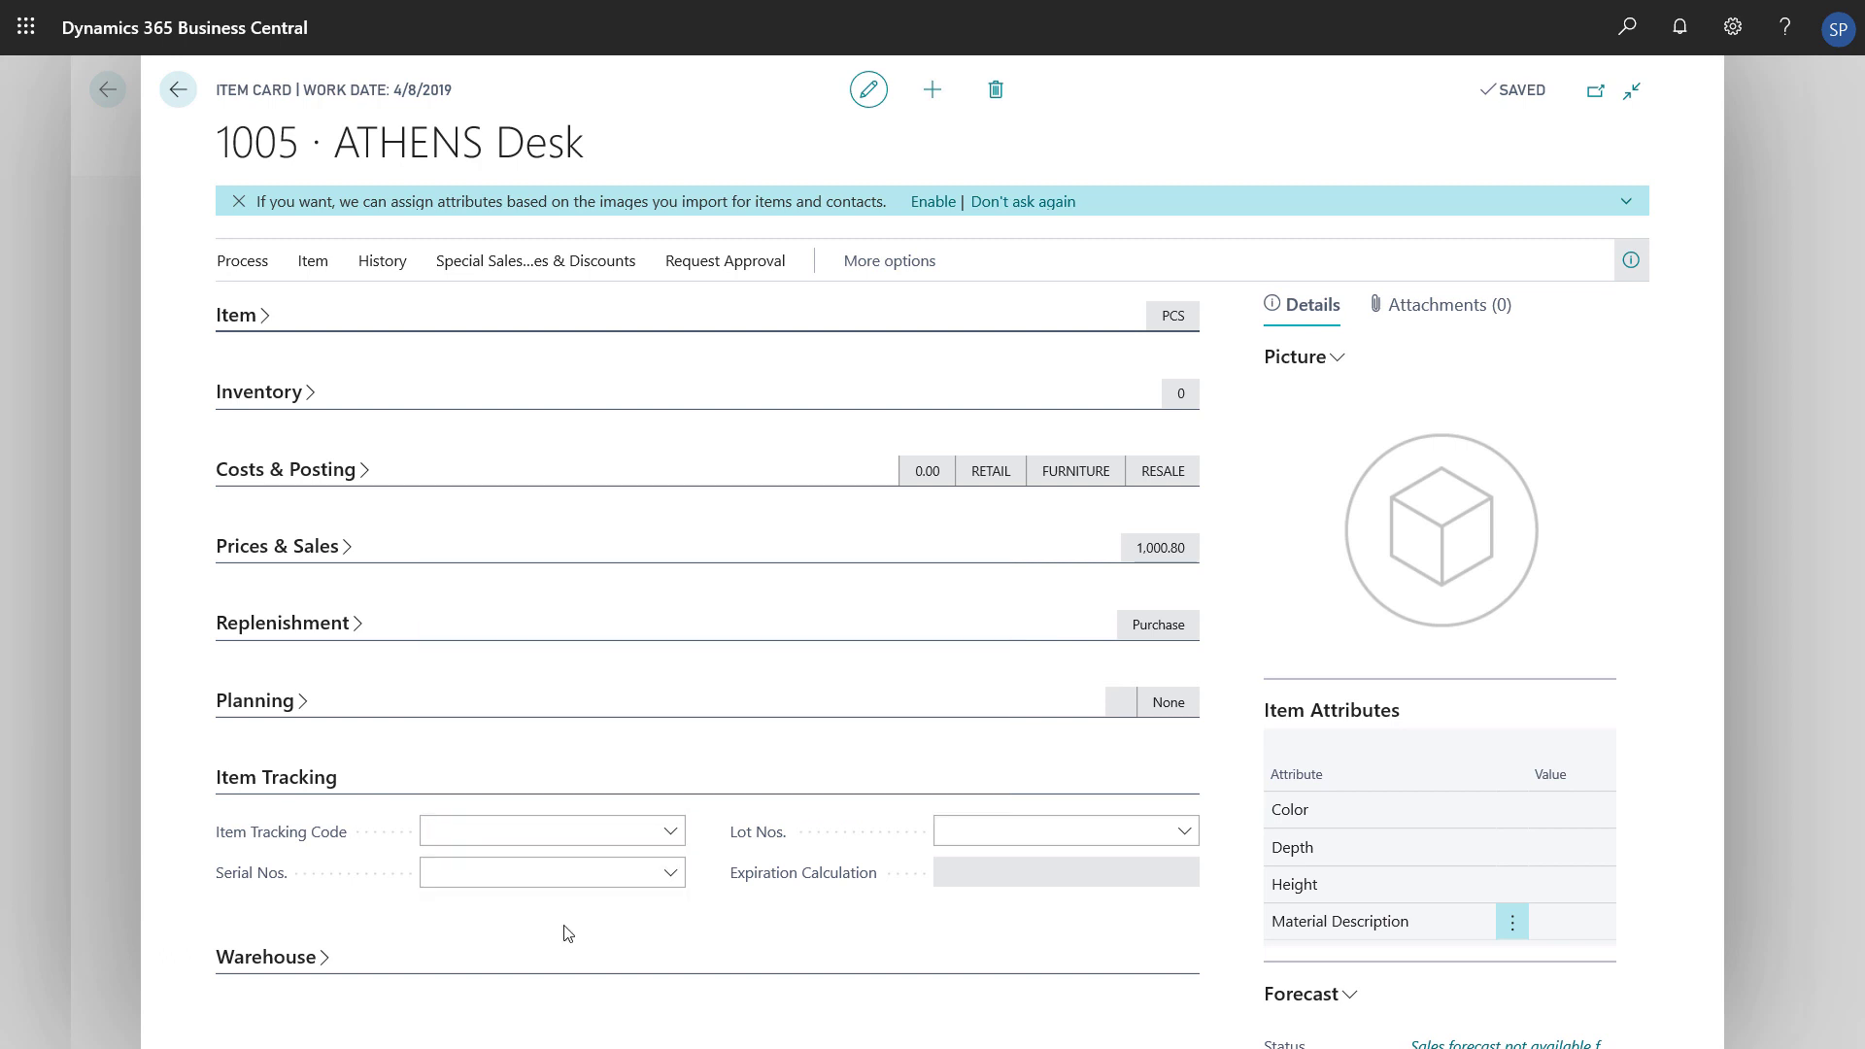
click(332, 783)
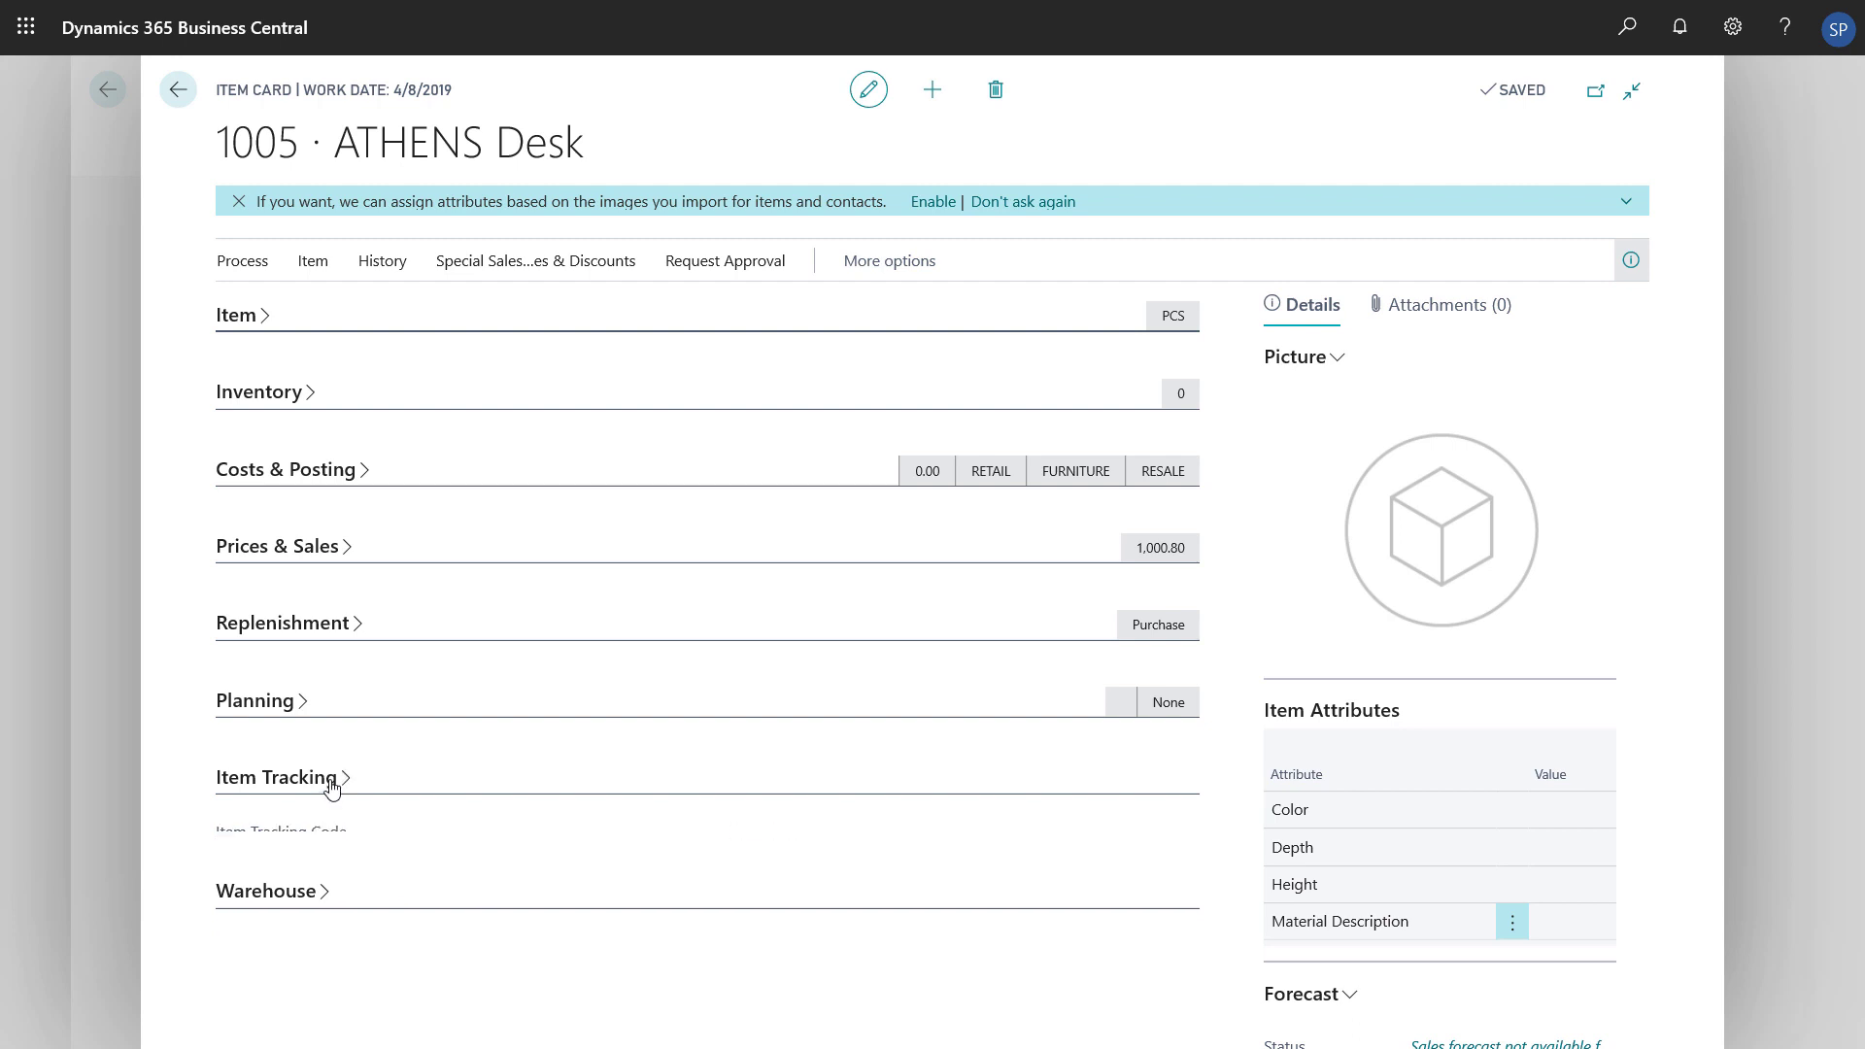
Expand the Warehouse FastTab and show all its fields
click(309, 856)
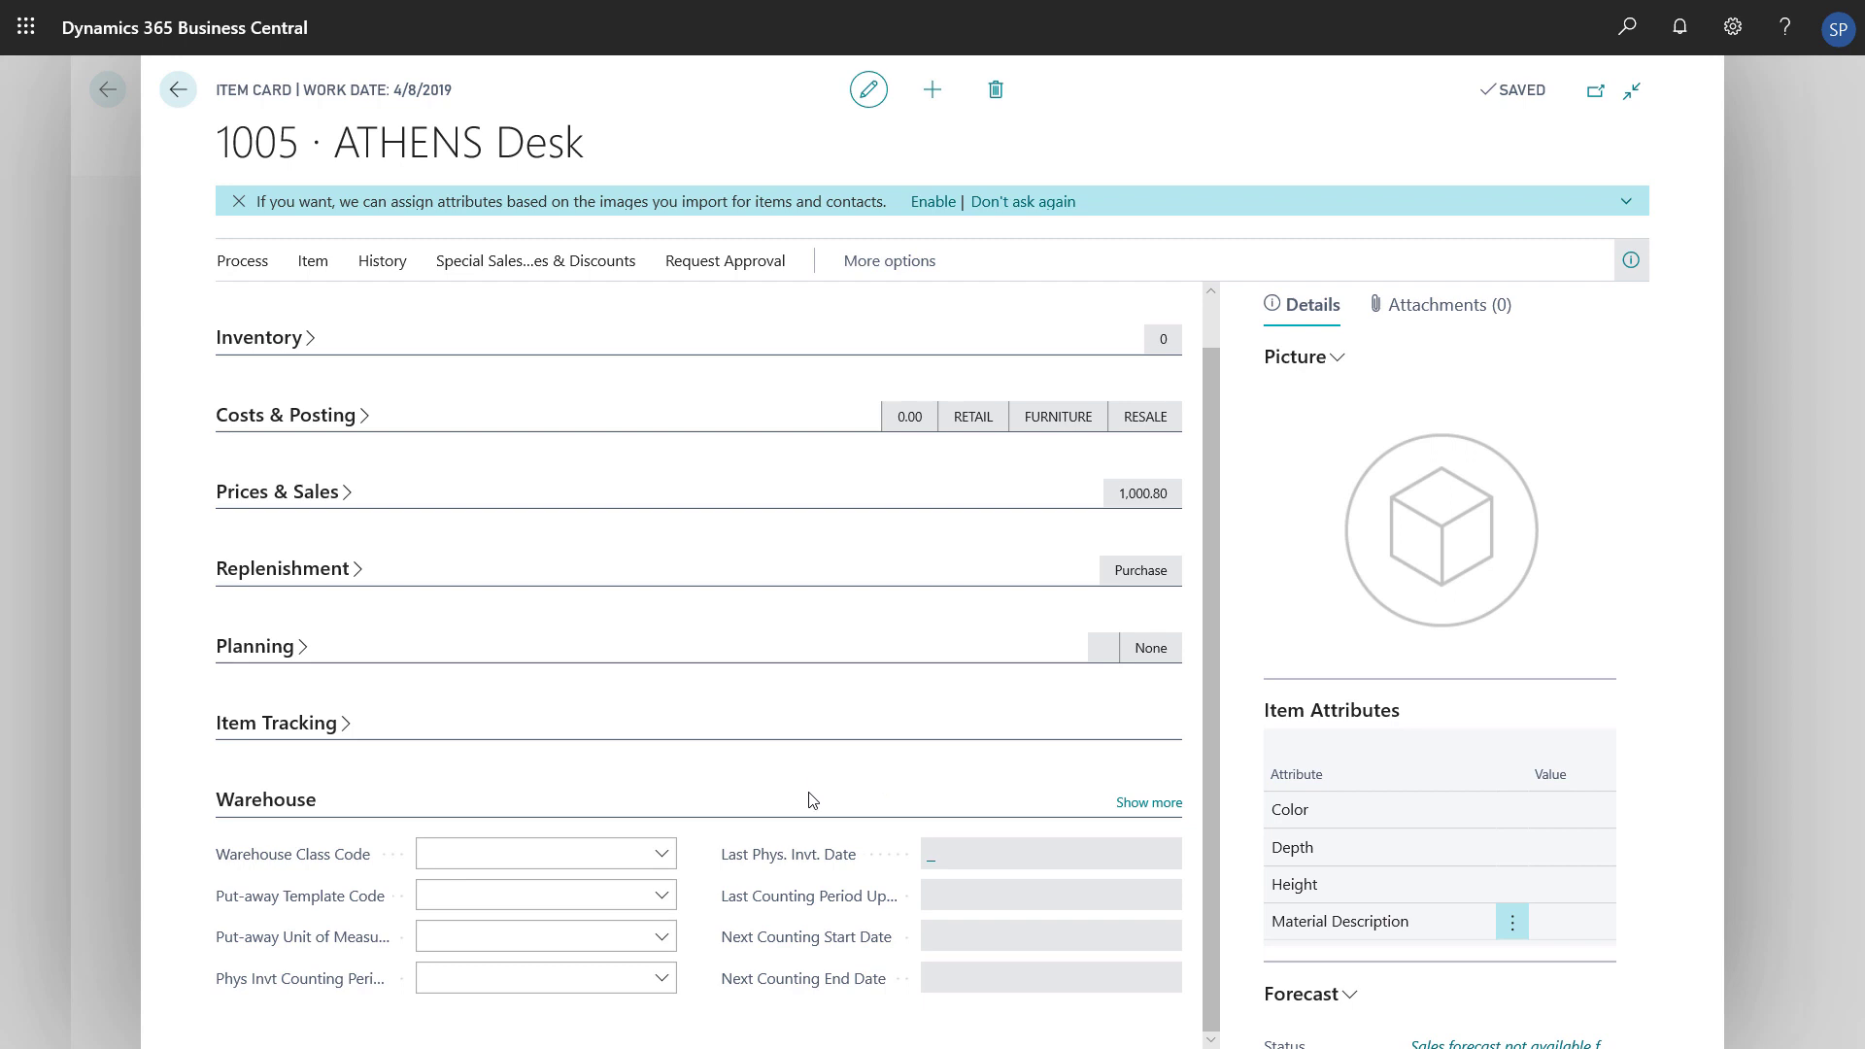
click(1147, 802)
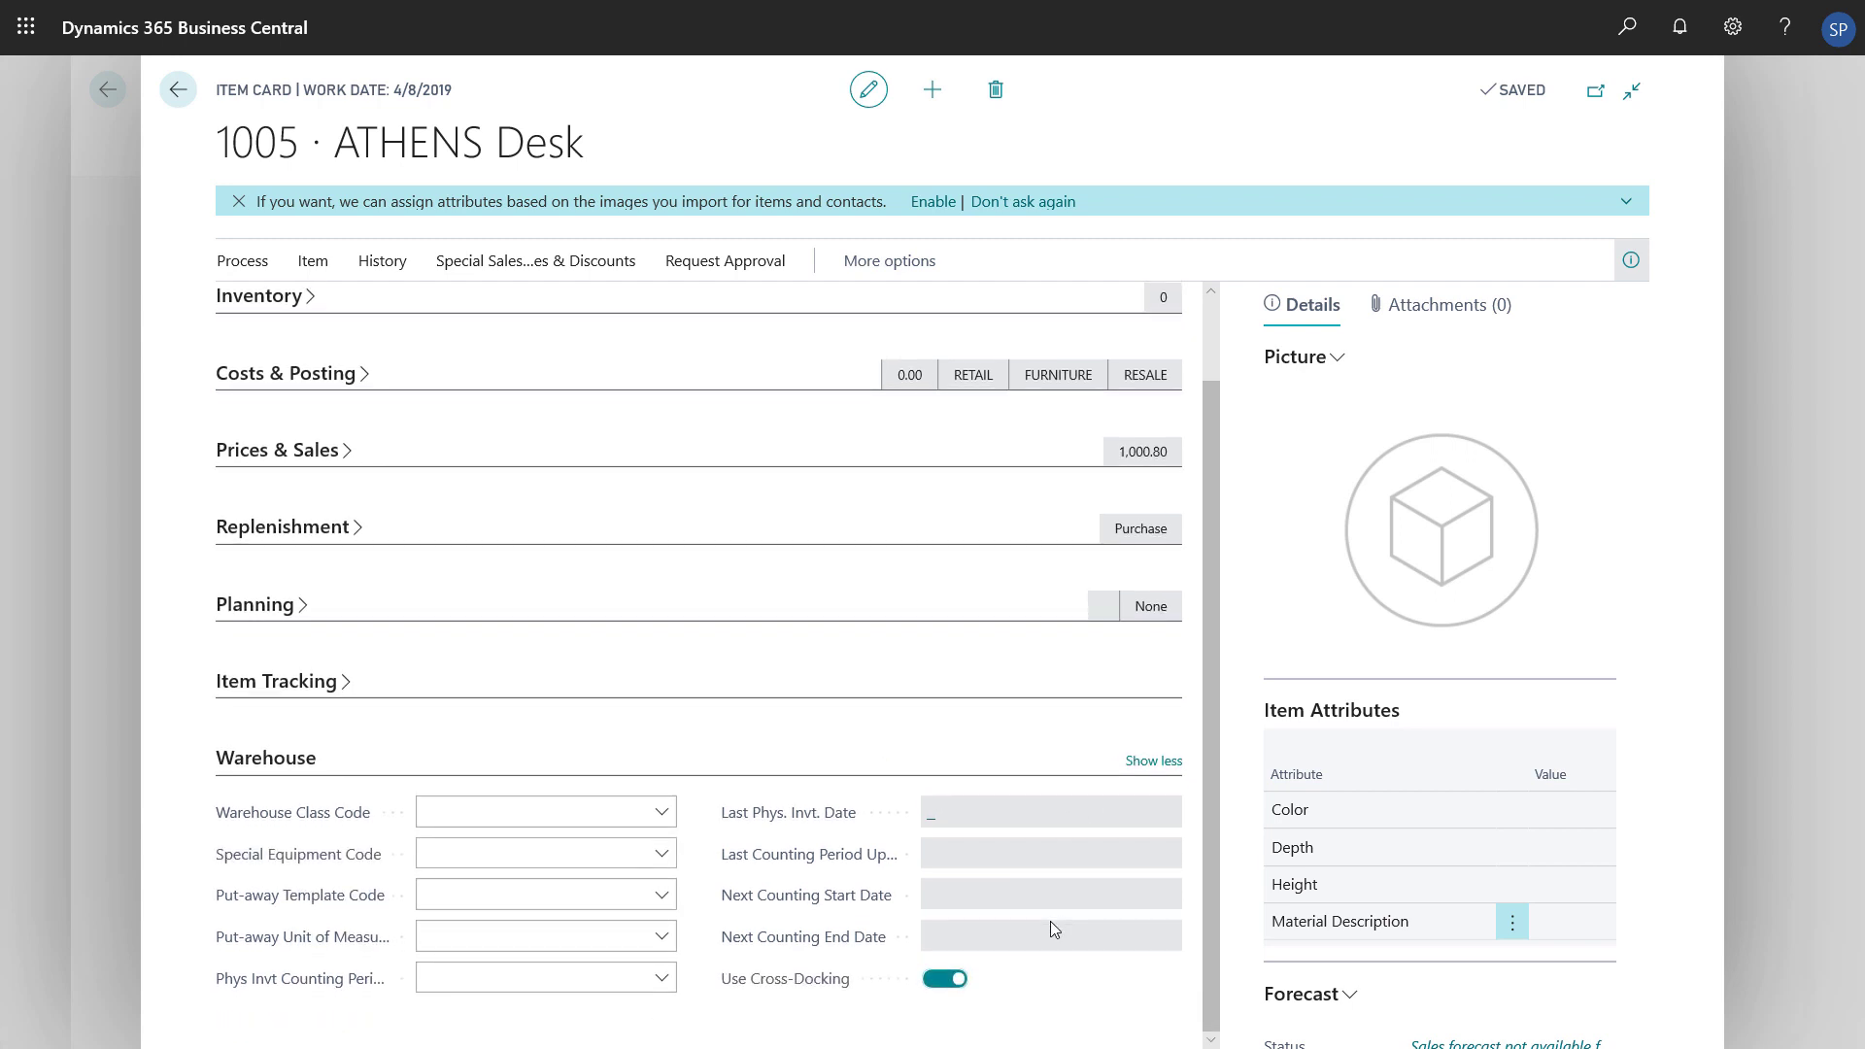